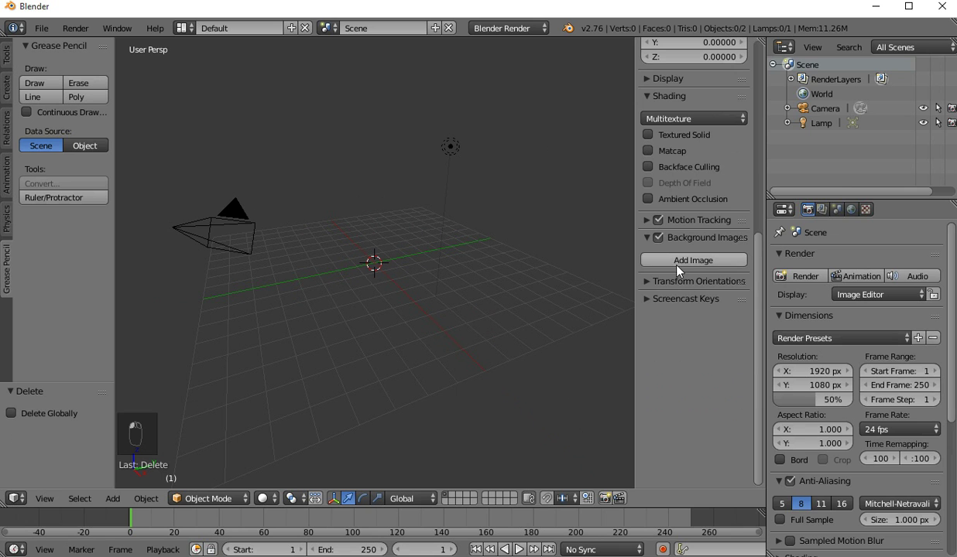
- Load Head Ref.jpg from the desktop's Marine\textures folder as the viewport background image
left_click(706, 348)
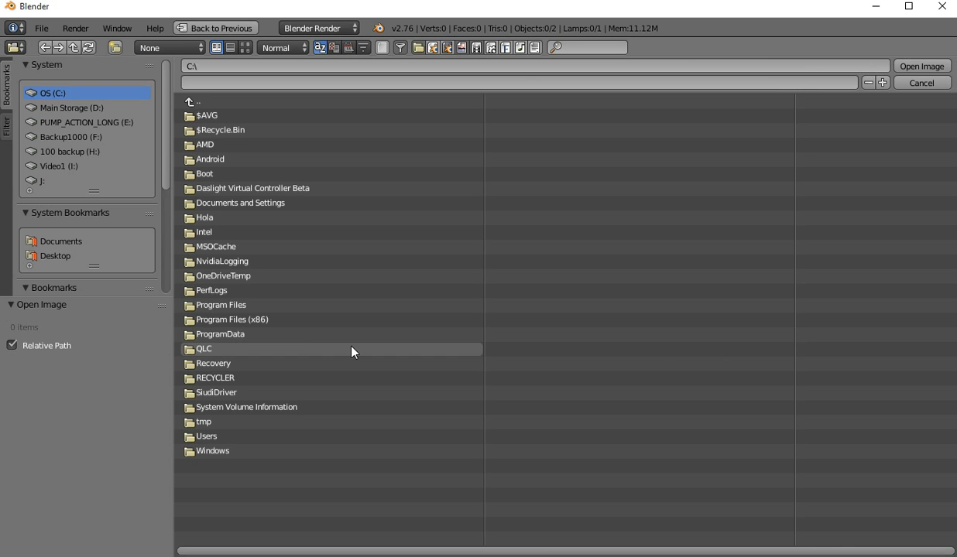
left_click(67, 262)
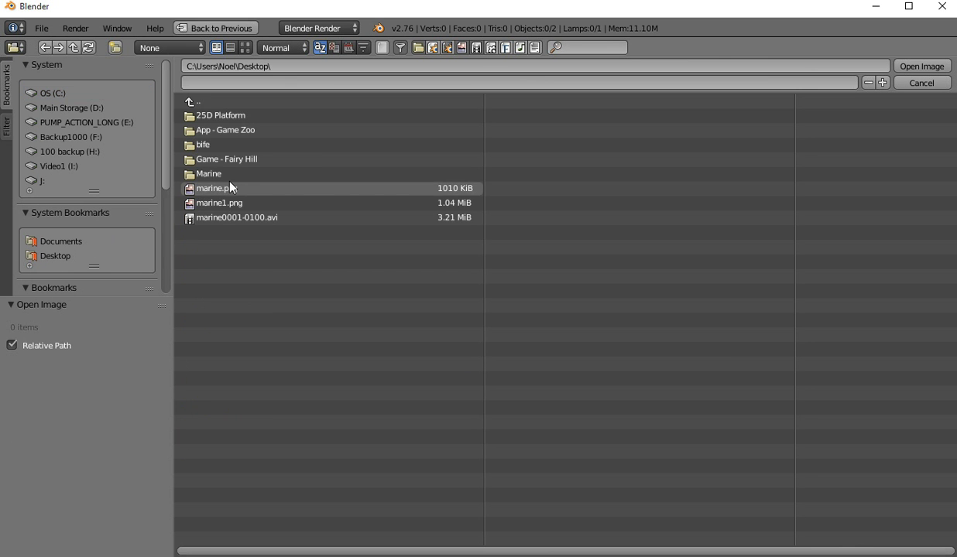
left_click(226, 170)
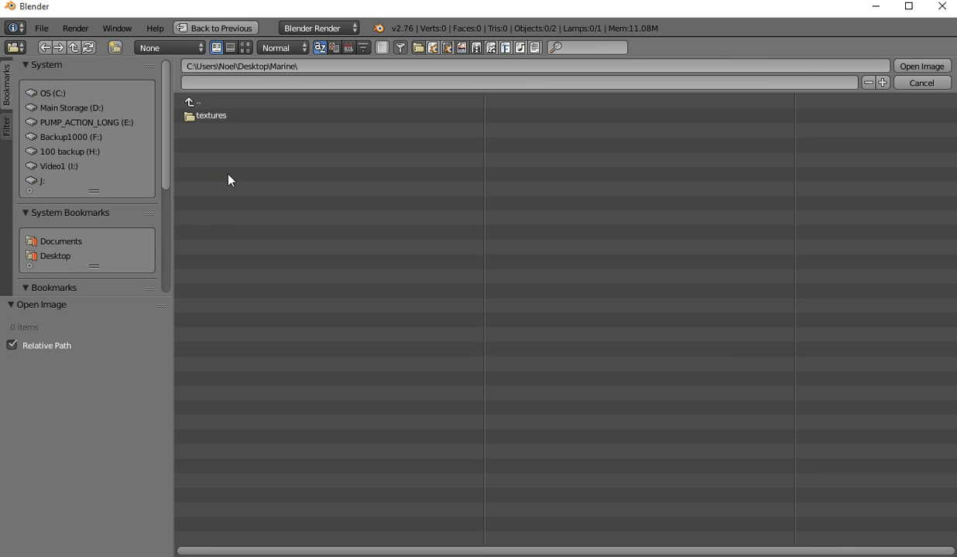
left_click(211, 116)
left_click(245, 47)
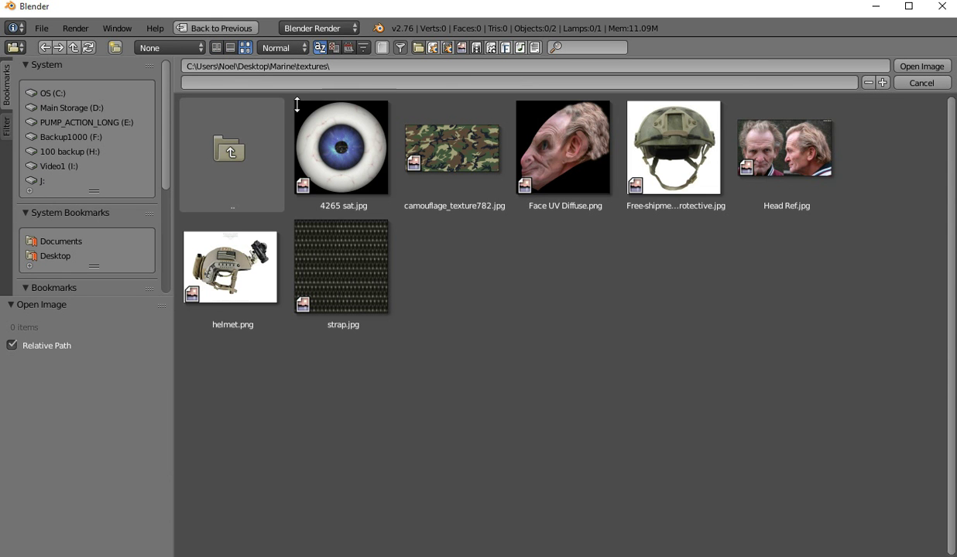
left_click(778, 159)
left_click(905, 65)
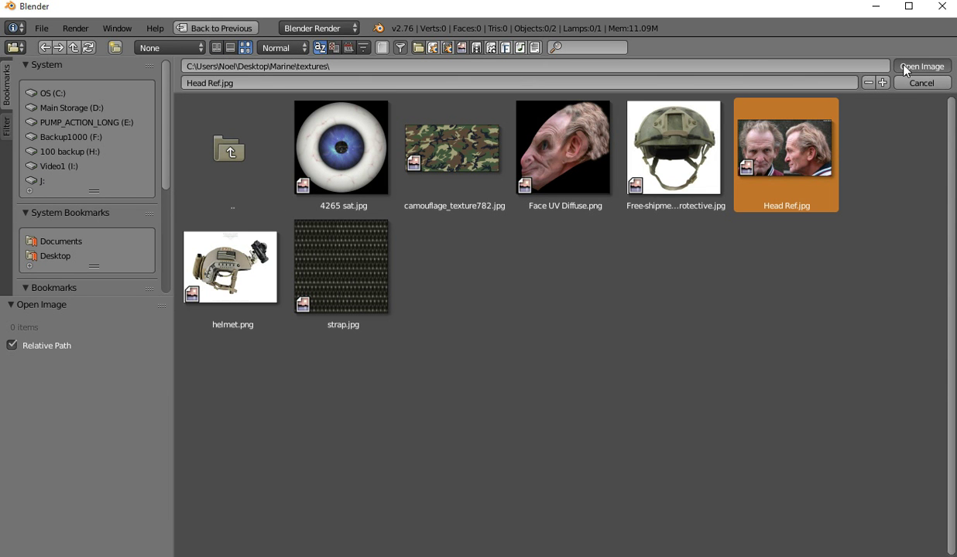
- Switch to the front orthographic view and add a plane mesh at the 3D cursor
key("KP_1")
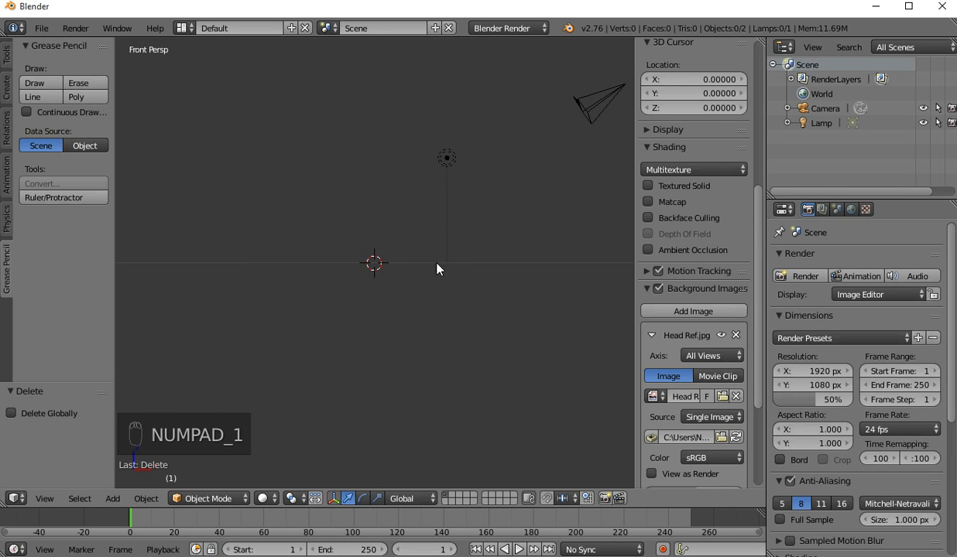
key("KP_5")
scroll(413, 265, "up", 1)
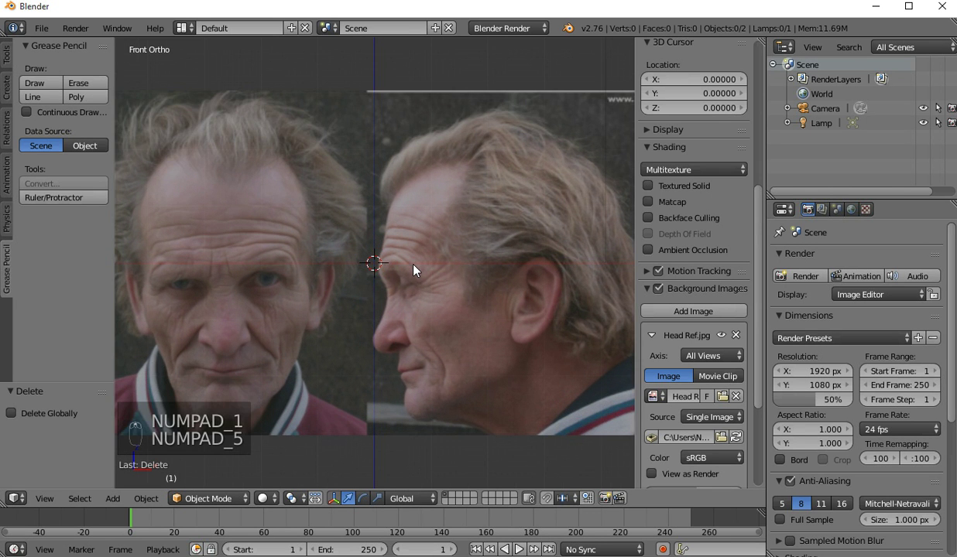
key("shift+a")
mouse_move(411, 270)
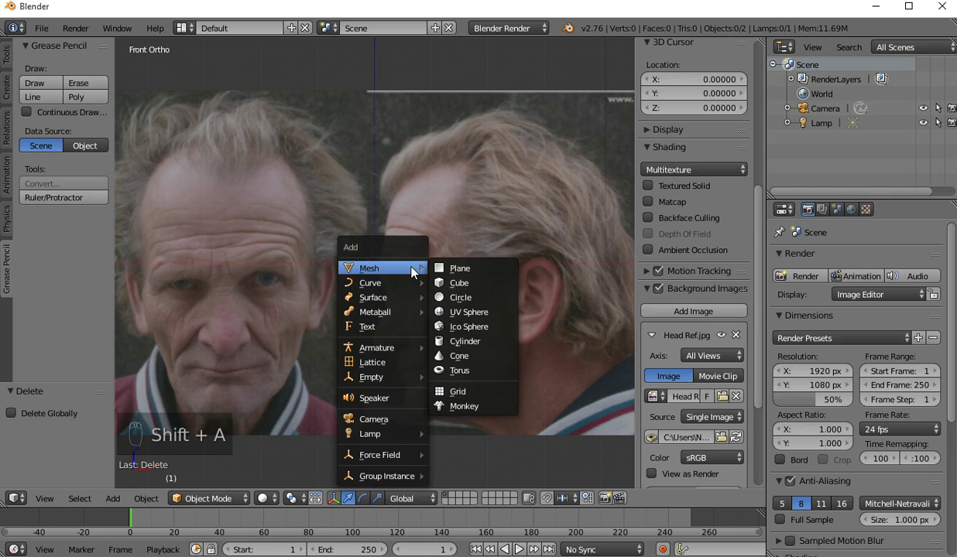
left_click(481, 271)
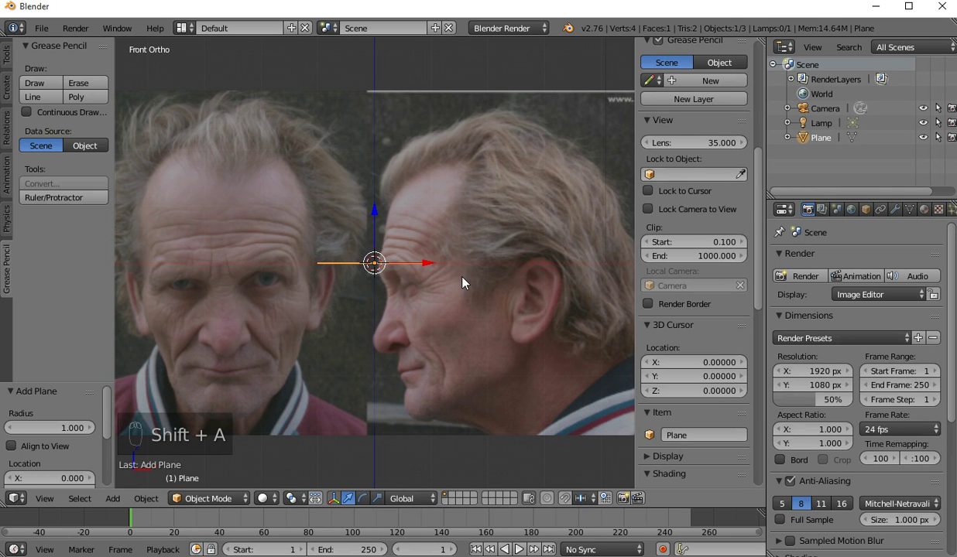
- Set the background image's X offset to 2.60 to centre the front-facing head on the vertical axis
scroll(700, 409, "down", 10)
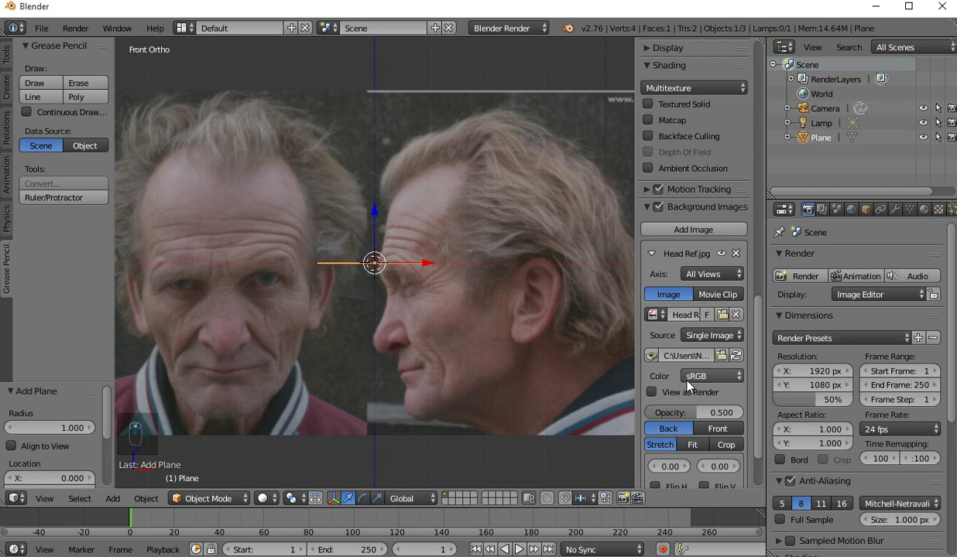
left_click_drag(670, 393, 778, 392)
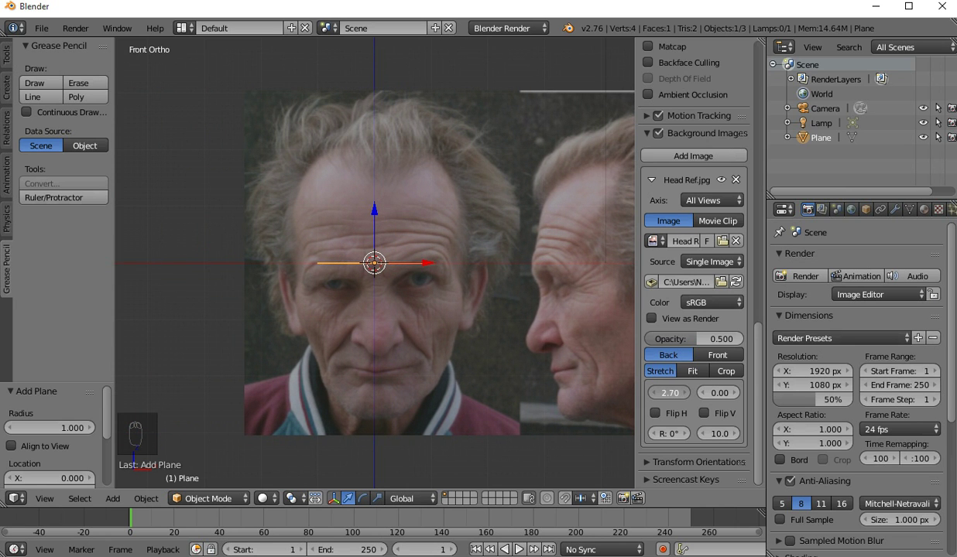
left_click_drag(778, 392, 665, 396)
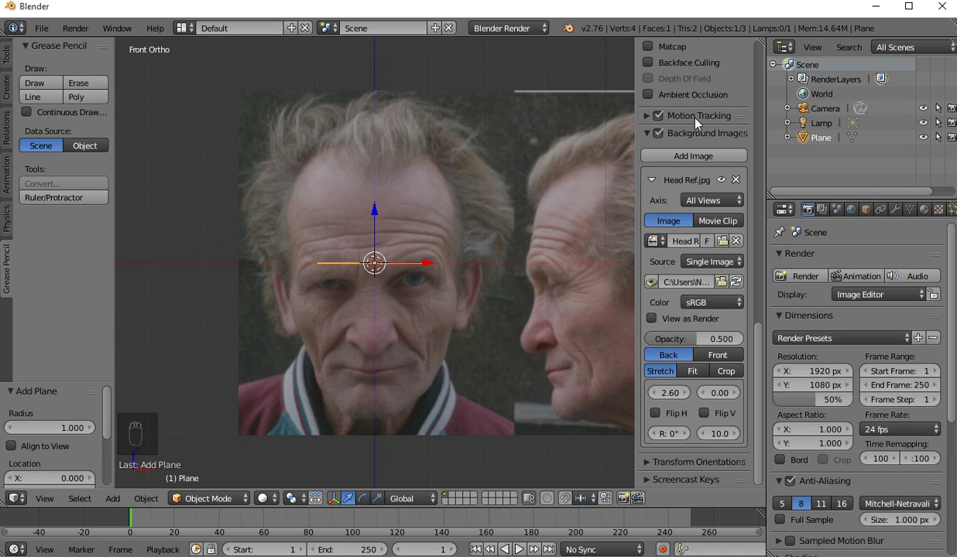
- Split the 3D view into two side-by-side viewports and hide the tool shelf in both
left_click_drag(757, 46, 446, 48)
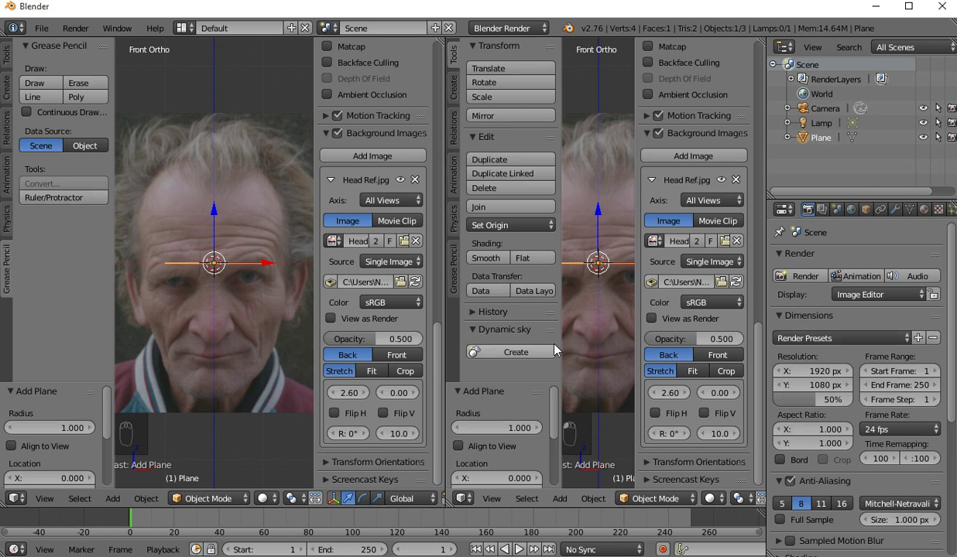
key("t")
key("t")
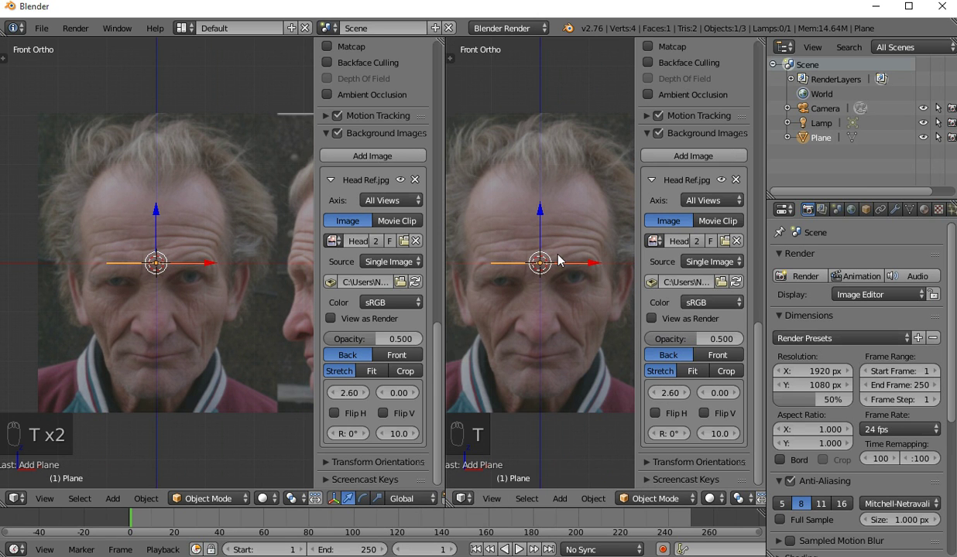
- Set the second viewport to the right orthographic view with a background X offset of -0.10, and hide its properties region
key("KP_3")
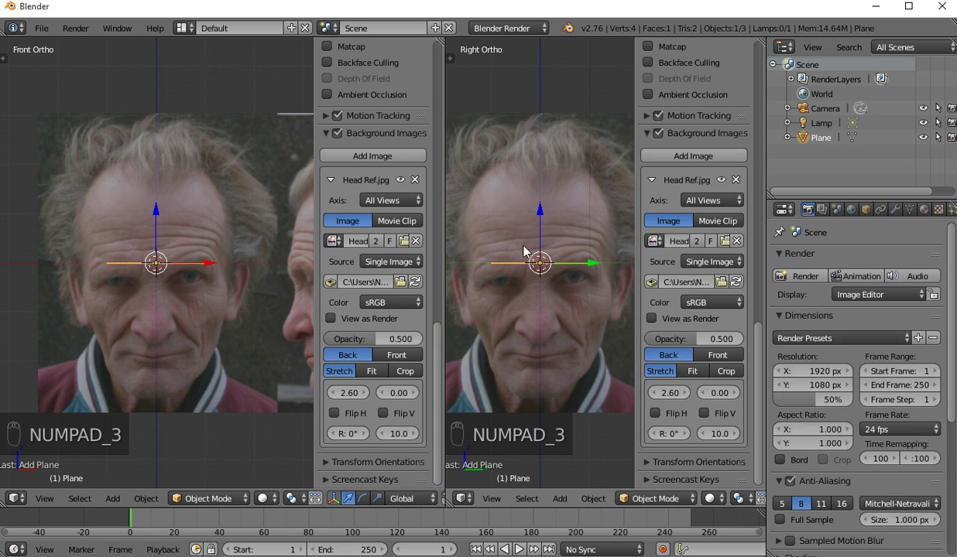
left_click_drag(670, 392, 627, 393)
scroll(593, 318, "up", 3)
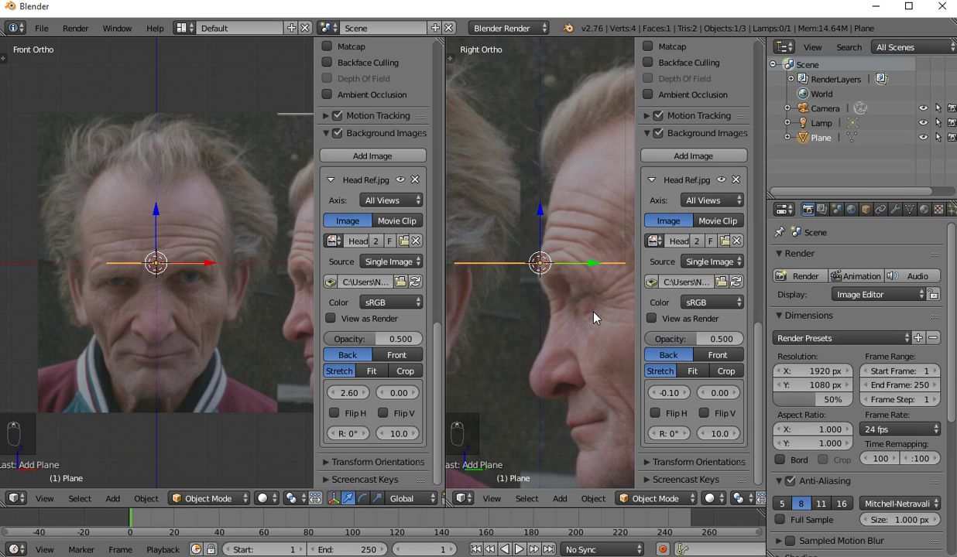
key("n")
- Enter Edit Mode on the plane and merge all of its vertices into a single vertex
scroll(593, 318, "up", 3)
key("Tab")
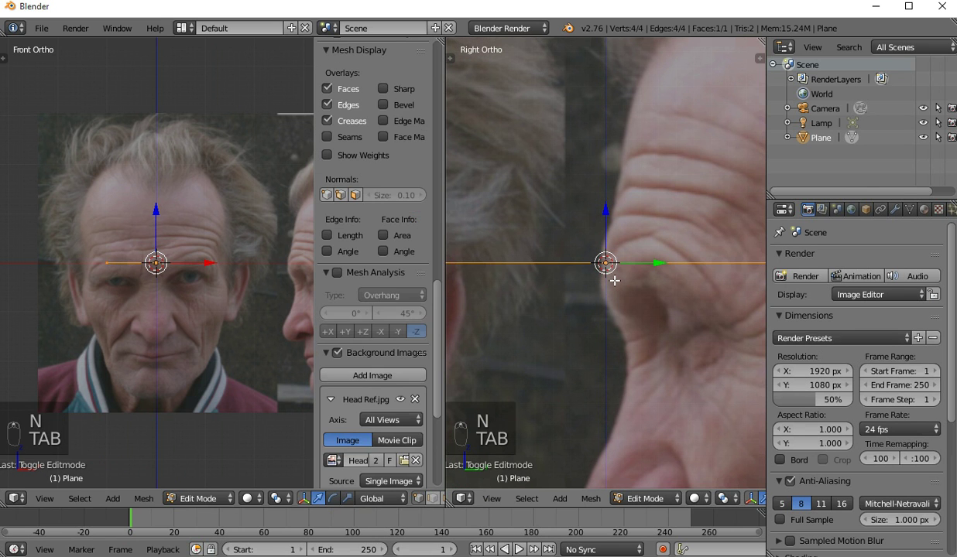
key("a")
key("a")
key("a")
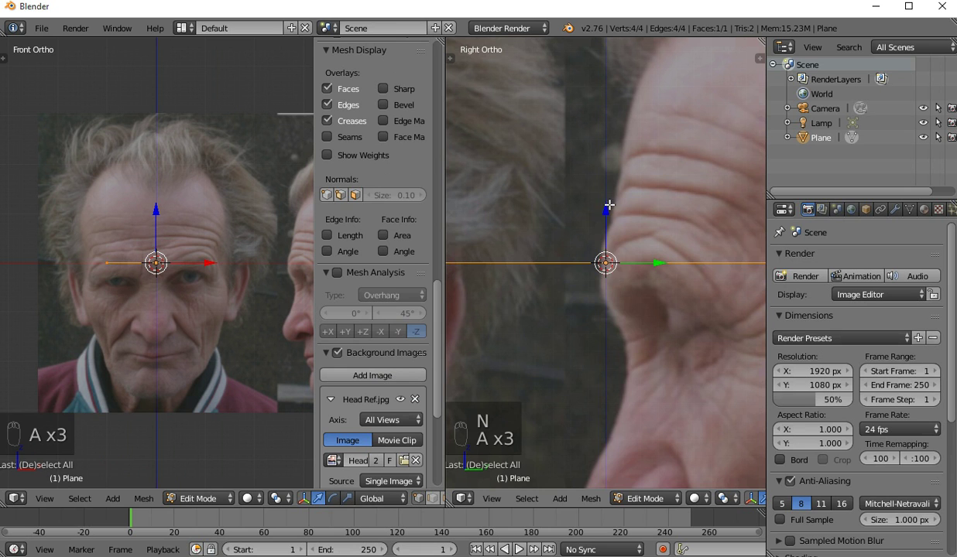
key("w")
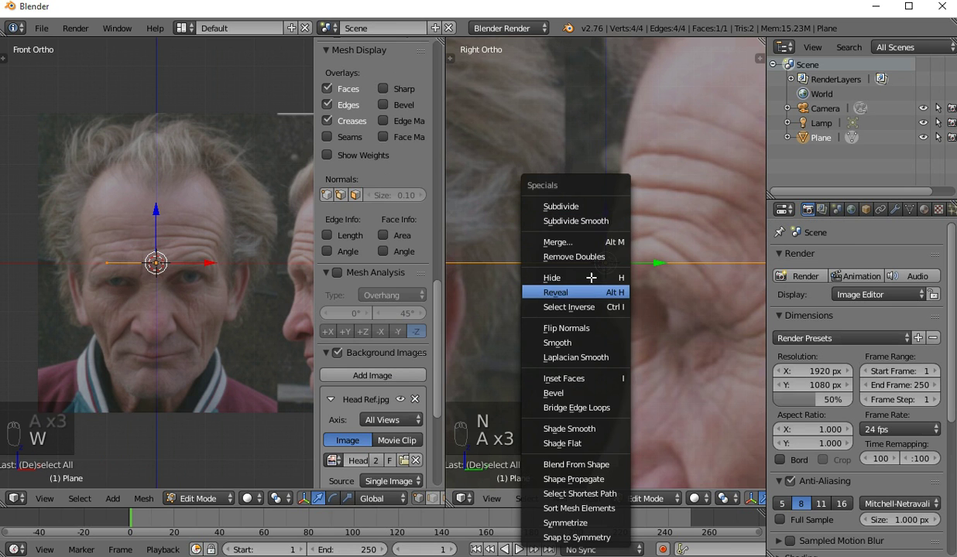
left_click(558, 243)
left_click(545, 243)
- Extrude the vertex five times in the front view, tracing over the eyebrow and down the outer side of the eye
scroll(177, 276, "up", 4)
middle_click_drag(177, 278, 123, 285, "shift")
key("e")
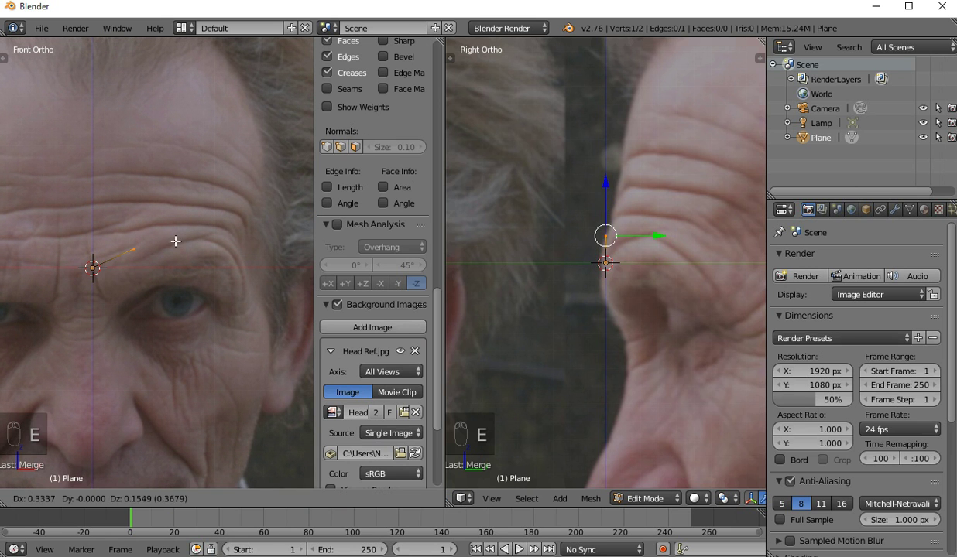
left_click(187, 241)
key("e")
left_click(247, 232)
key("e")
left_click(260, 241)
key("e")
left_click(284, 284)
key("e")
left_click(287, 329)
- Move the three outermost brow vertices back in the side view to match the depth of the head profile
scroll(594, 370, "down", 2)
key("g")
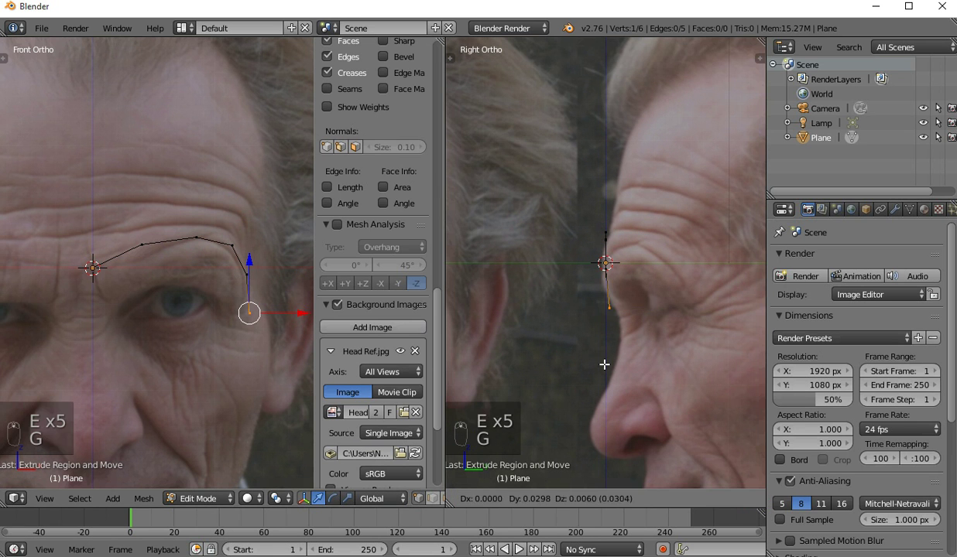
left_click(719, 363)
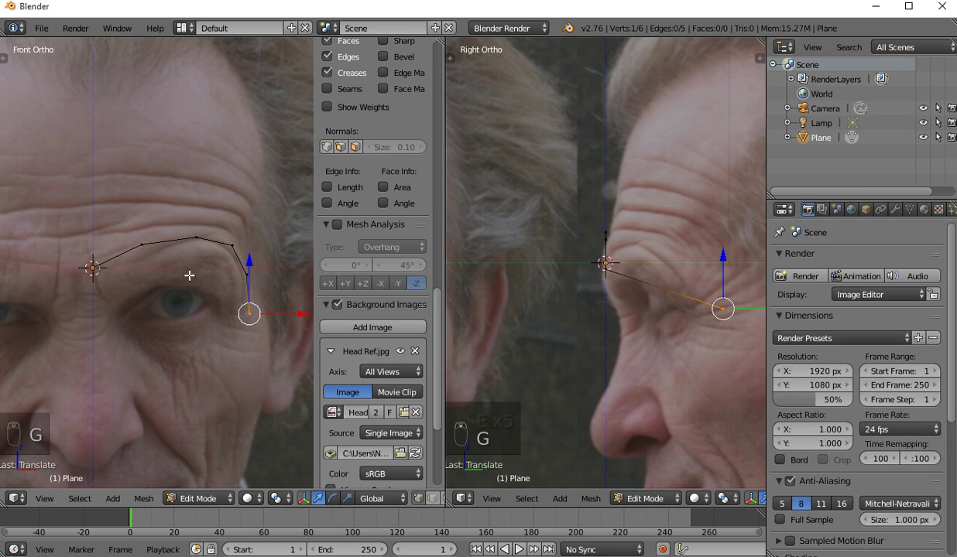
right_click(247, 274)
key("g")
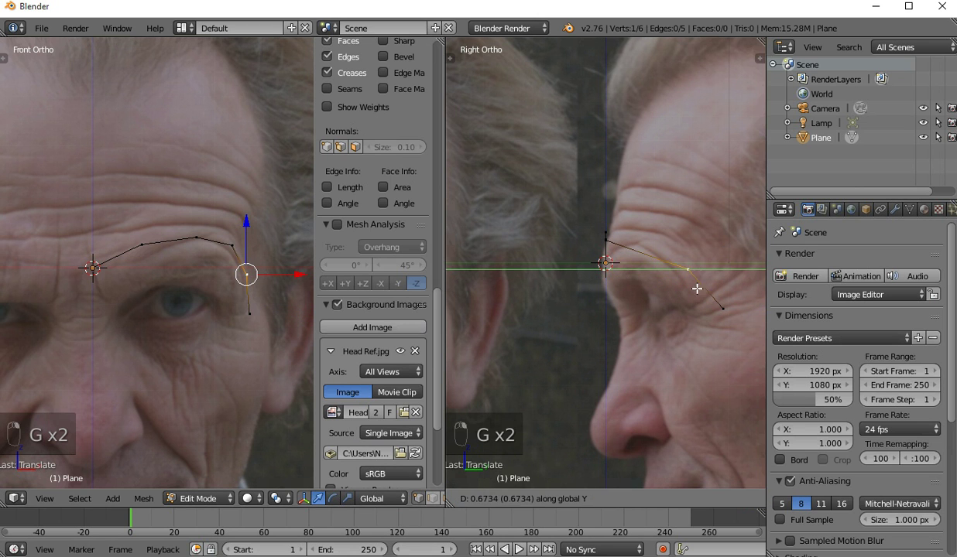
left_click(704, 285)
right_click(234, 246)
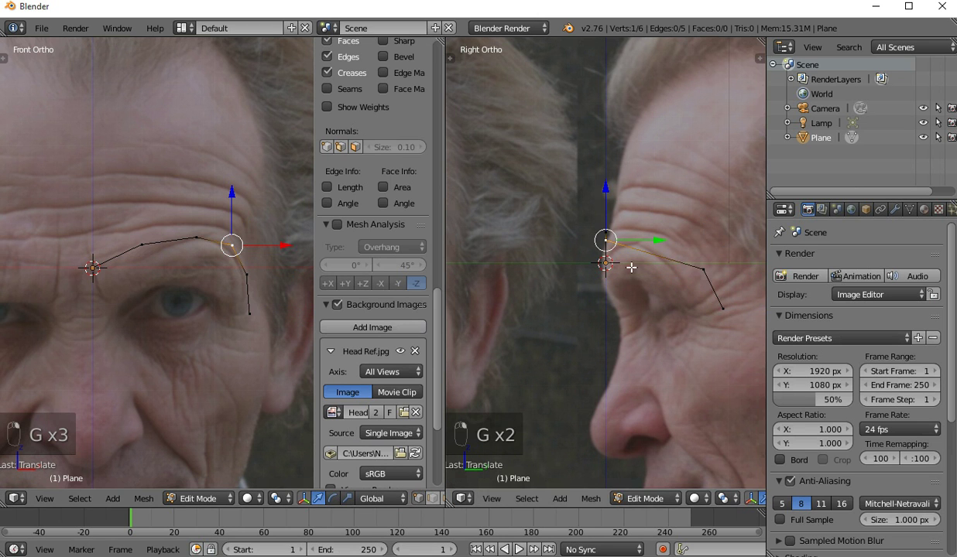
key("g")
left_click(703, 254)
- Move the two inner brow vertices back along Y in the side view to follow the brow's curve
right_click(194, 236)
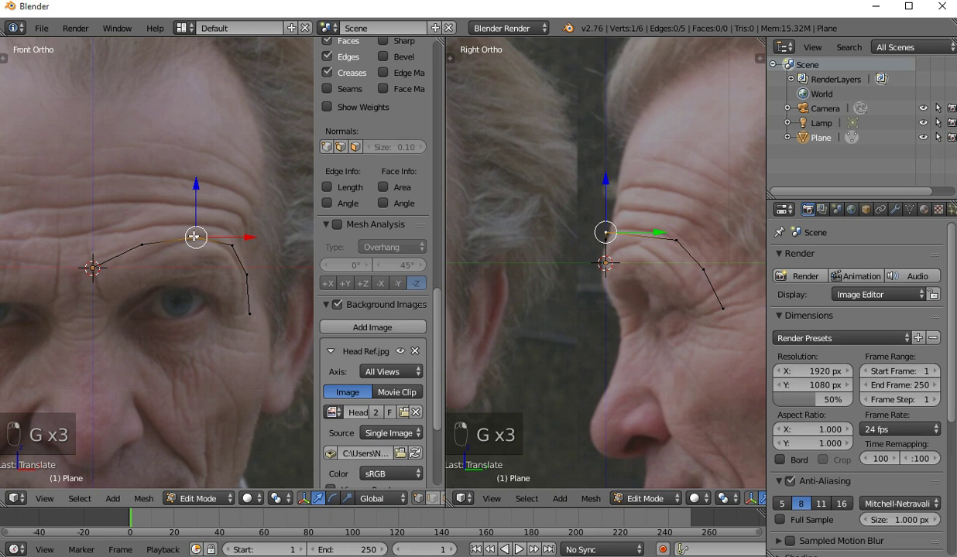
key("g")
left_click(572, 263)
right_click(147, 241)
key("g")
key("y")
left_click(580, 268)
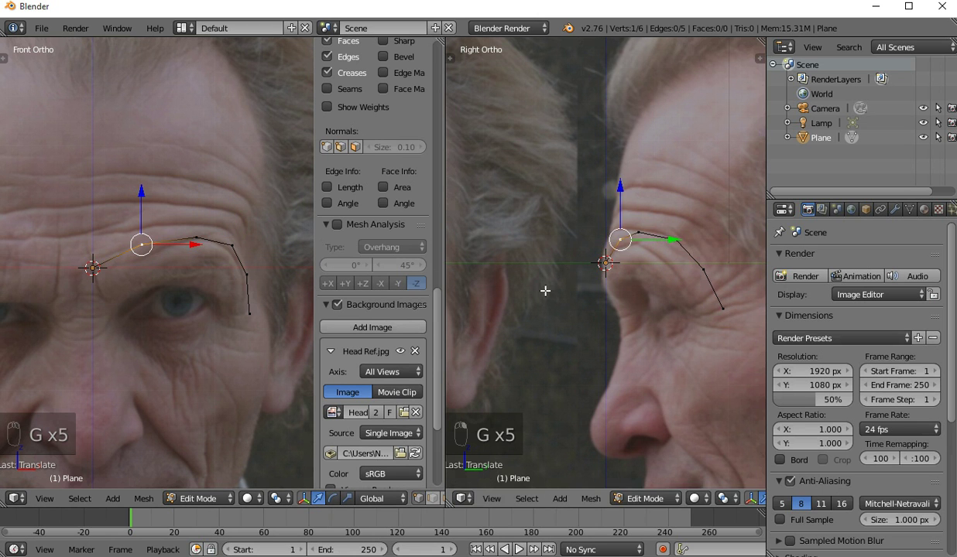
- Extrude the centre brow vertex down along the bridge of the nose in the side view
right_click(101, 276)
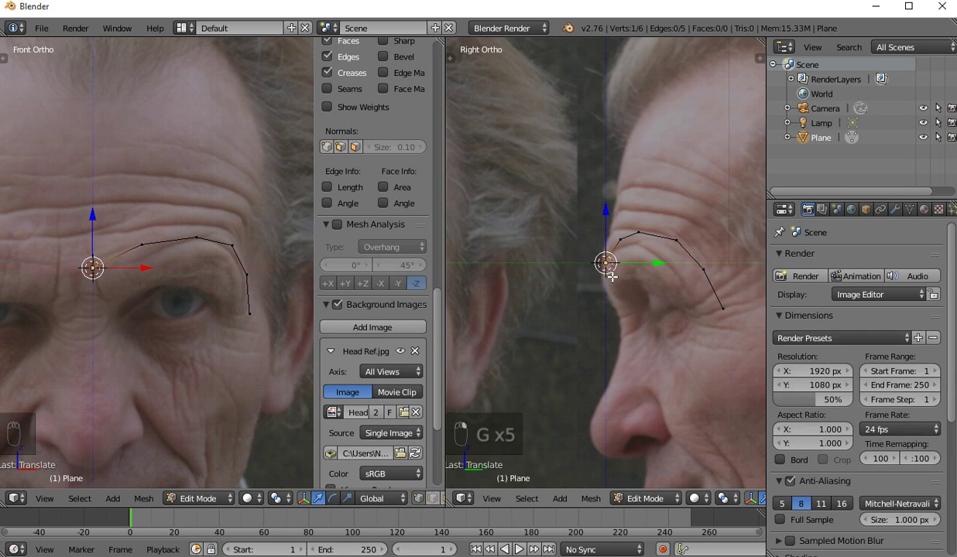
key("e")
key("e")
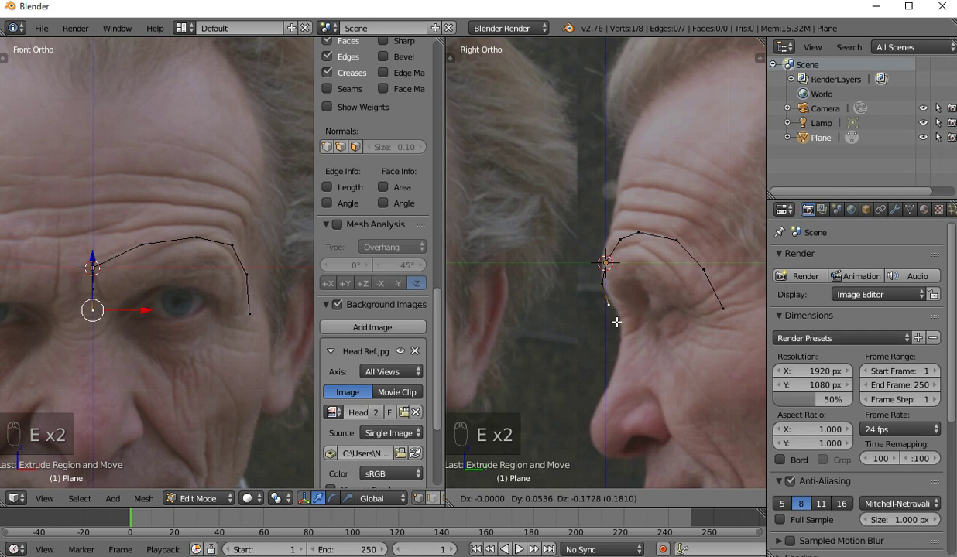
left_click(619, 321)
key("e")
left_click(629, 349)
key("e")
left_click(624, 378)
- Continue the profile with three more extruded vertices down the nose ridge to the nose tip
key("e")
left_click(614, 426)
key("e")
left_click(592, 422)
key("e")
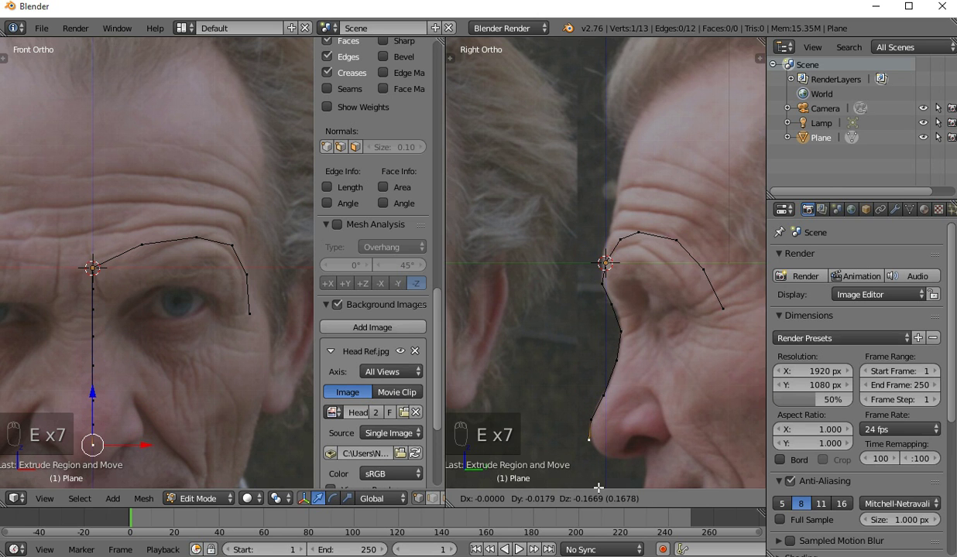
left_click(598, 446)
- Align the last vertex with the nose tip and extrude two vertices under the nose to the upper lip's base
scroll(635, 405, "up", 5)
middle_click_drag(626, 299, 609, 245, "shift")
key("g")
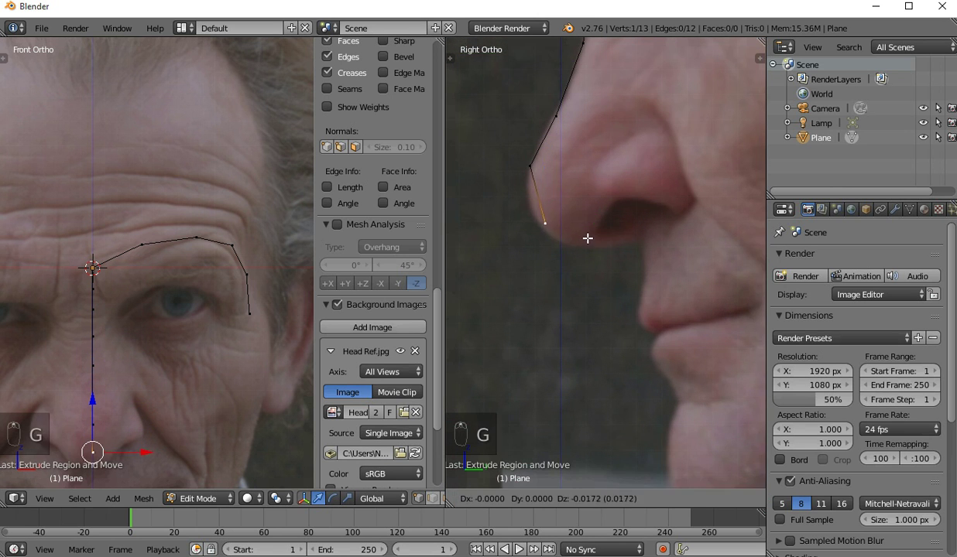
left_click(577, 229)
key("e")
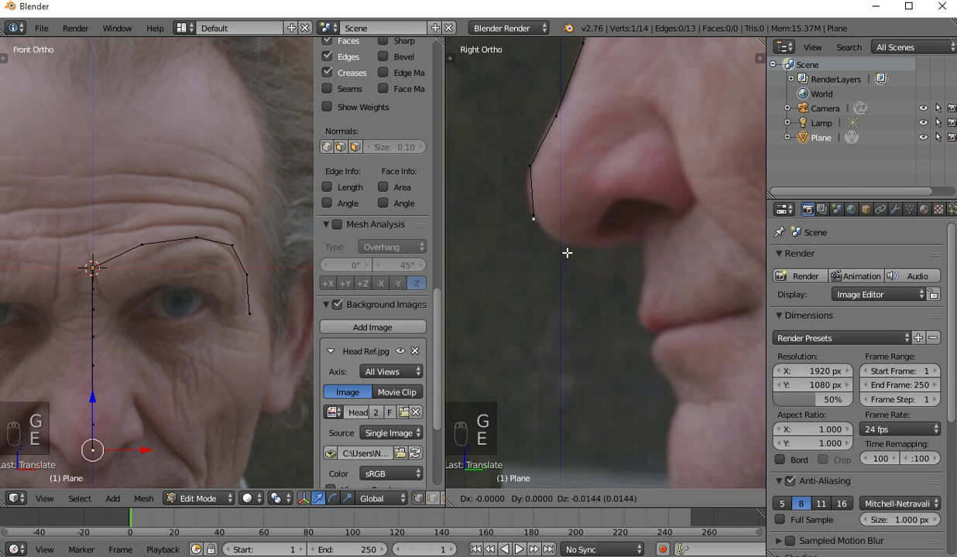
left_click(604, 273)
key("e")
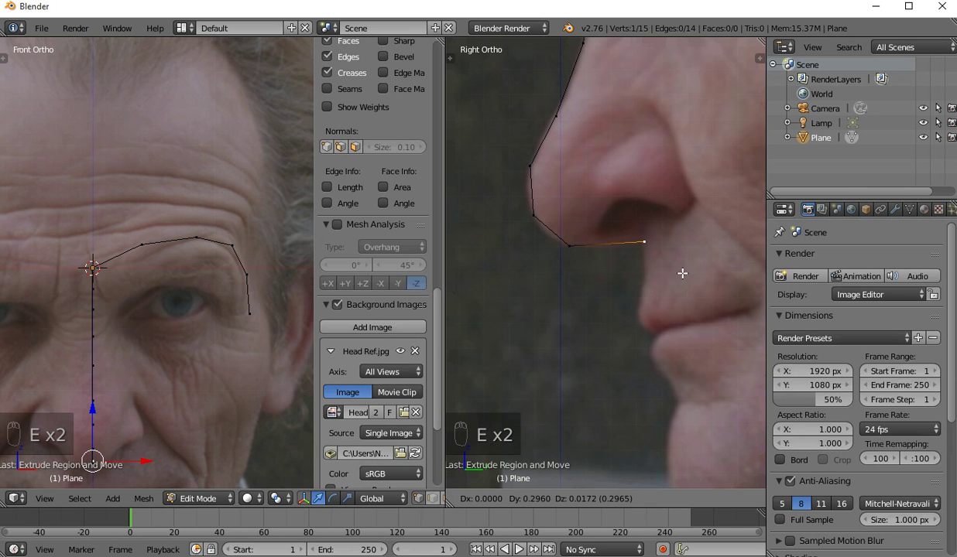
left_click(682, 273)
- Extrude the profile vertex just below the brow centre outward above the eye in the front view and align it in the side view
scroll(644, 230, "down", 3)
scroll(151, 338, "down", 1)
middle_click_drag(152, 338, 229, 290, "shift")
scroll(151, 237, "up", 3)
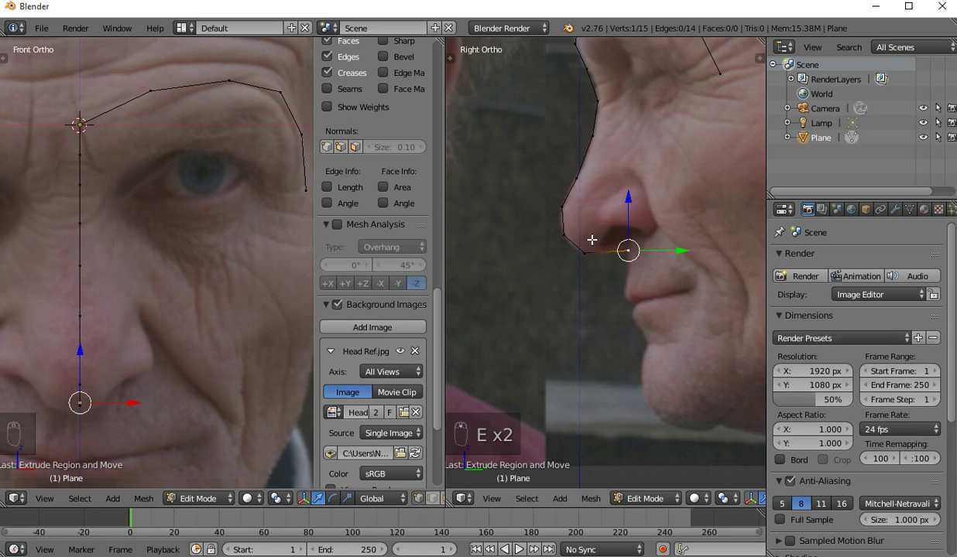
scroll(602, 197, "up", 1)
middle_click_drag(602, 197, 578, 298, "shift")
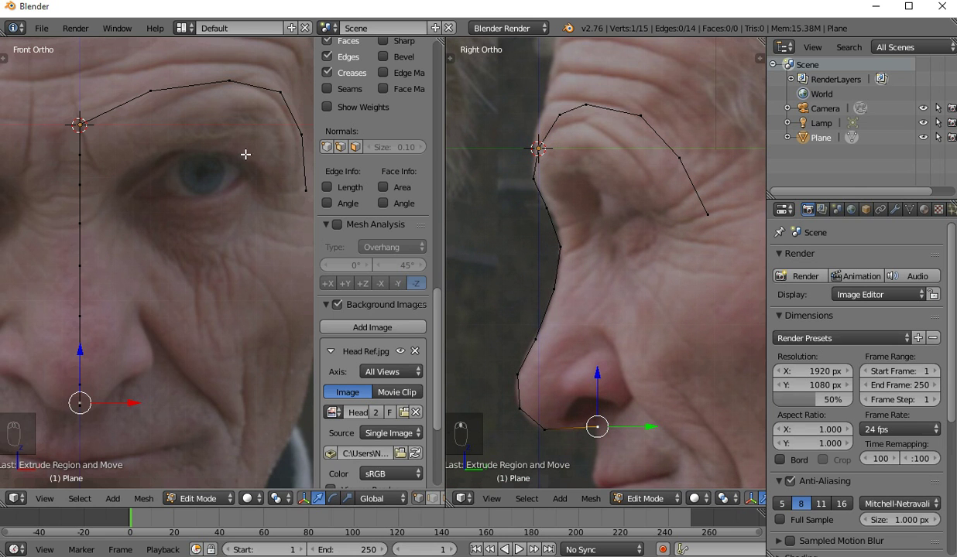
right_click(80, 152)
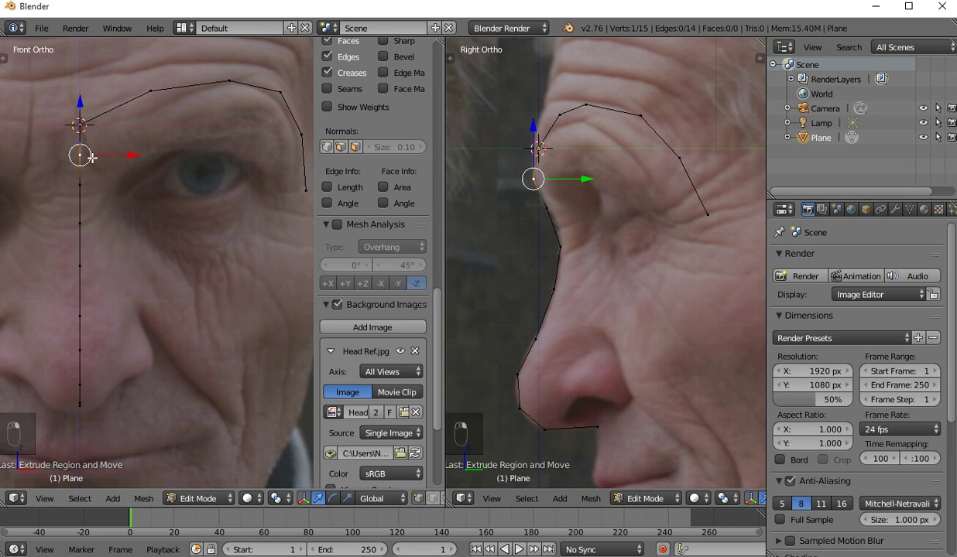
middle_click_drag(122, 163, 119, 220, "shift")
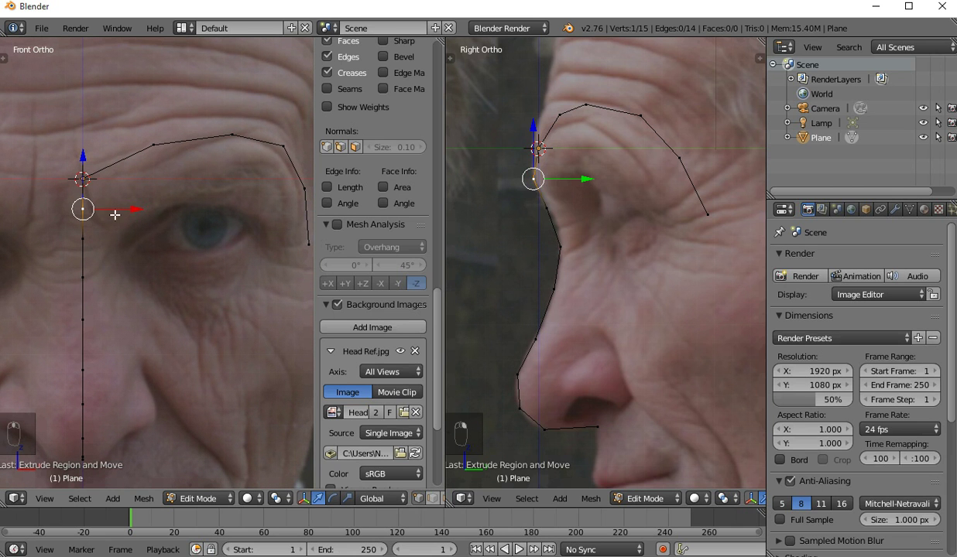
key("e")
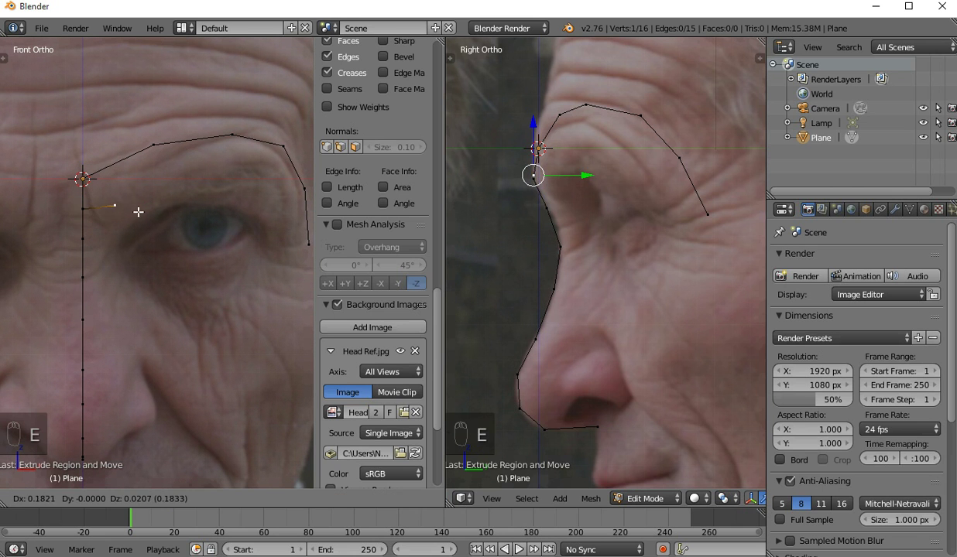
left_click(186, 191)
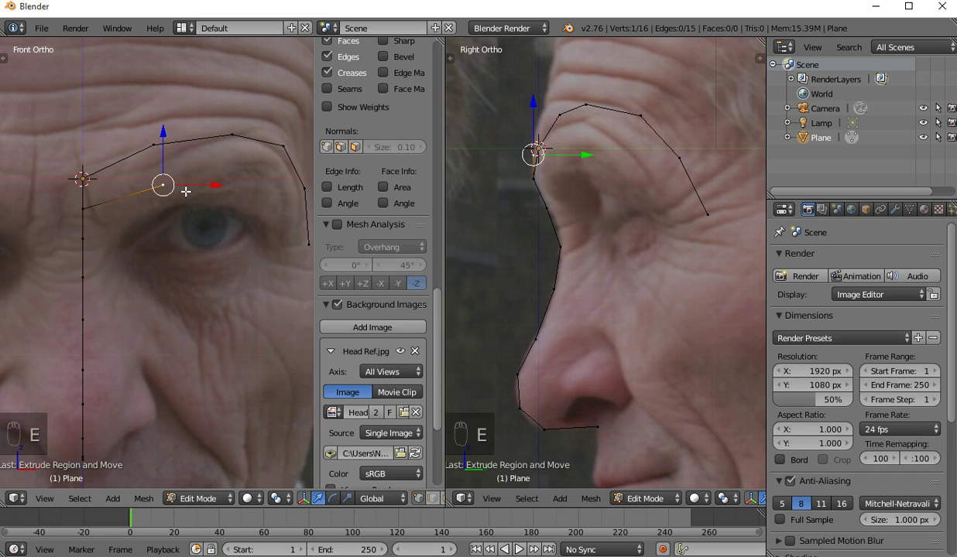
key("g")
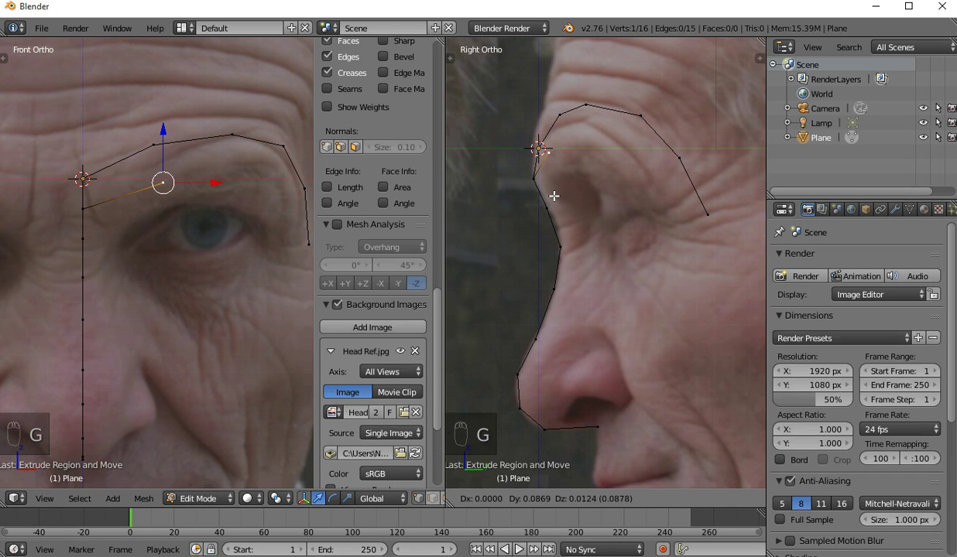
left_click(560, 209)
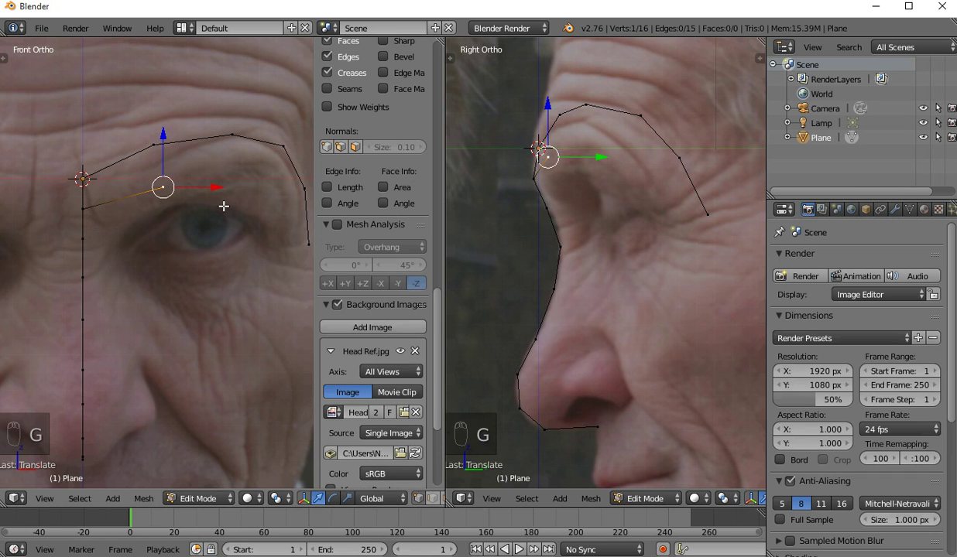
- Extrude three more vertices along the upper eye socket and down to the outer corner of the eye in the front view
key("e")
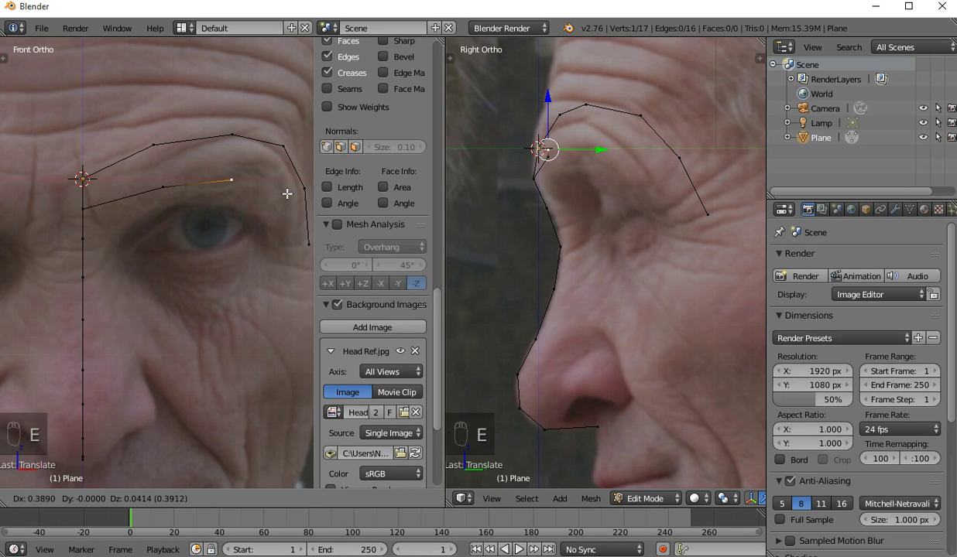
left_click(283, 195)
key("e")
left_click(298, 242)
key("e")
left_click(309, 279)
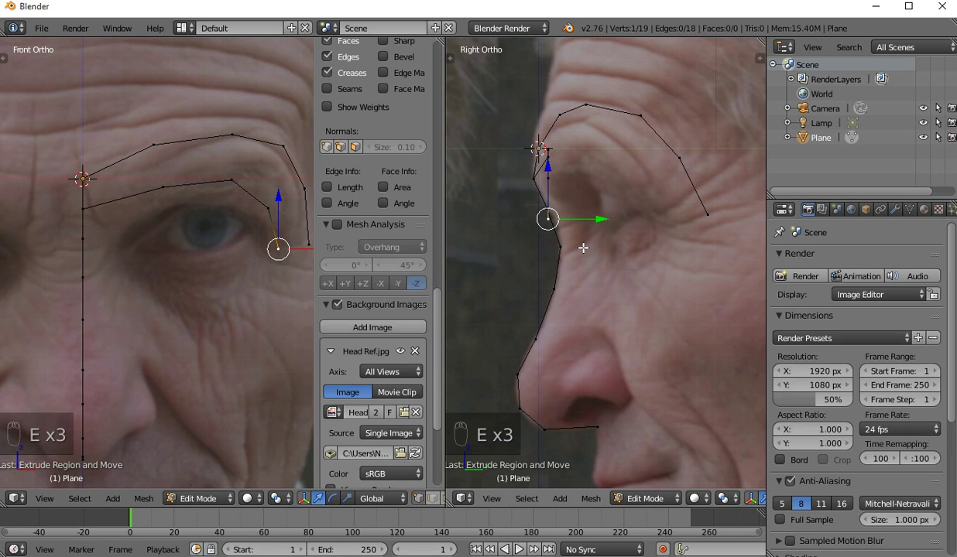
- Move the two outermost vertices of the inner eye loop back along Y in the side view to match the socket's depth
key("g")
left_click(709, 256)
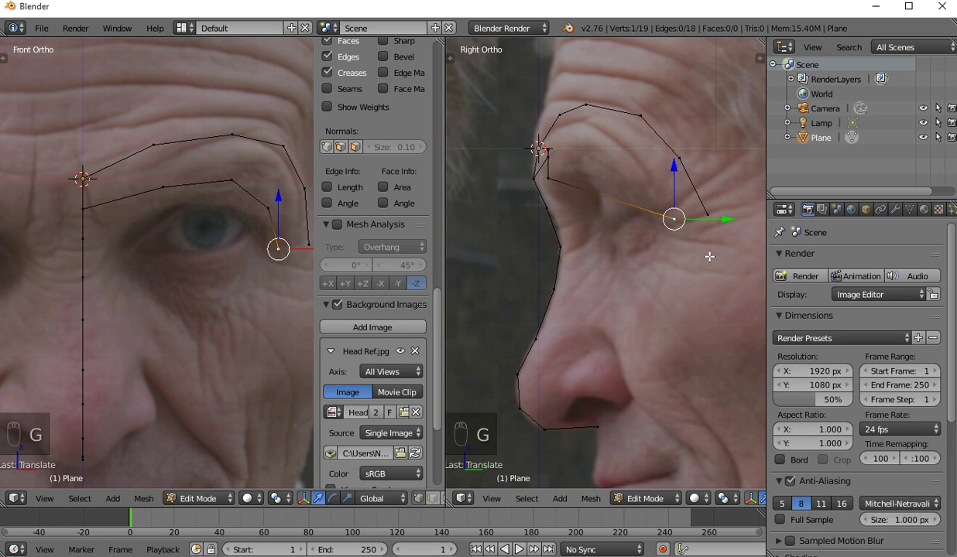
right_click(276, 207)
key("g")
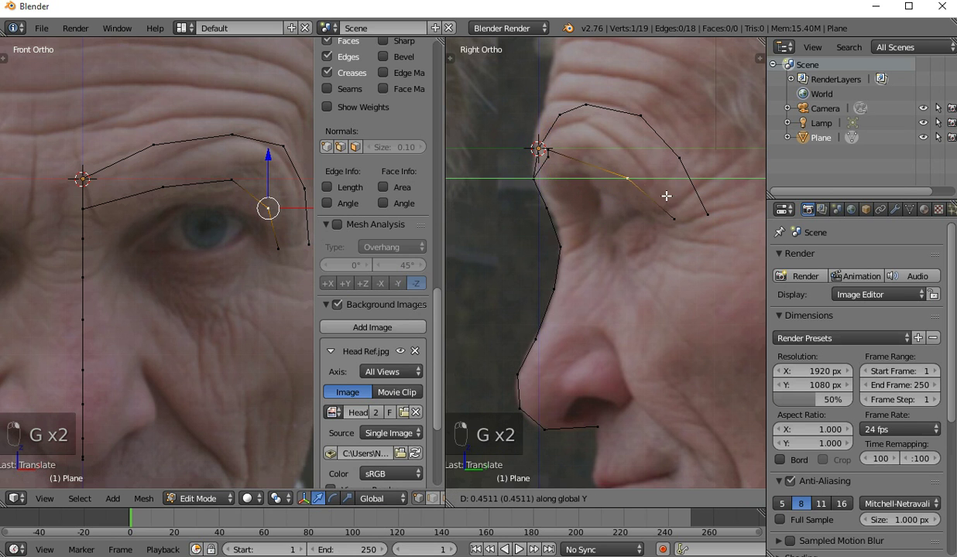
left_click(684, 196)
- Move the two inner vertices of the upper eye socket back along Y in the side view to follow the brow's curve
right_click(231, 179)
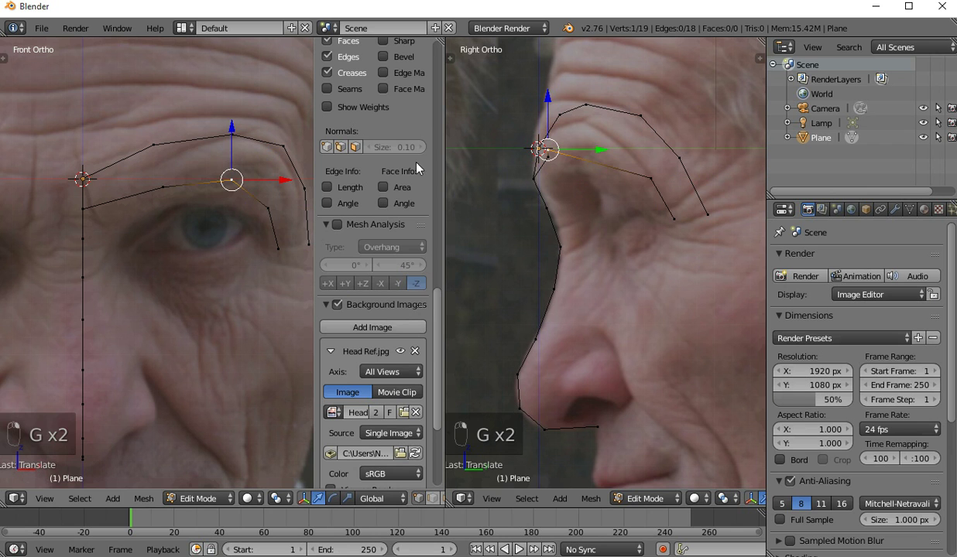
key("g")
key("y")
left_click(481, 158)
key("g")
key("y")
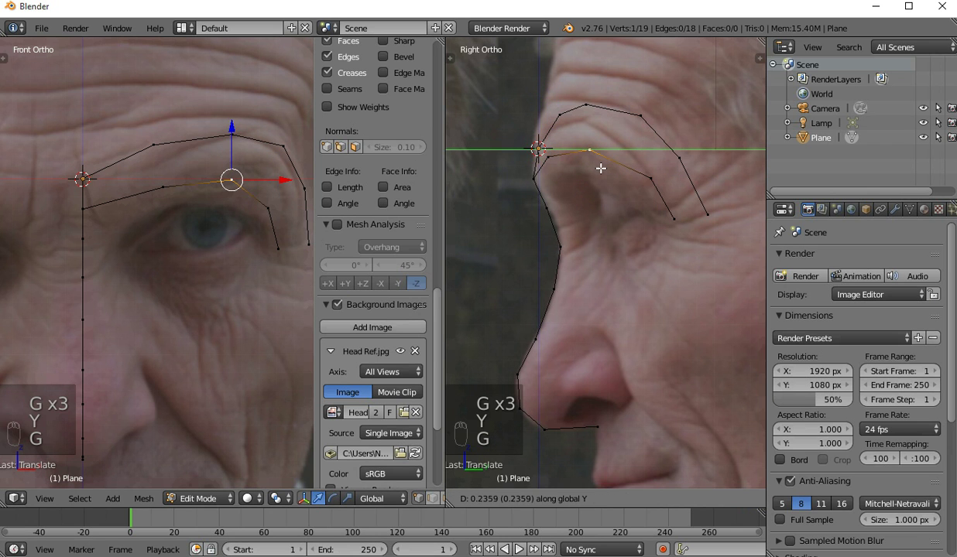
left_click(602, 168)
right_click(163, 187)
key("g")
key("y")
left_click(517, 165)
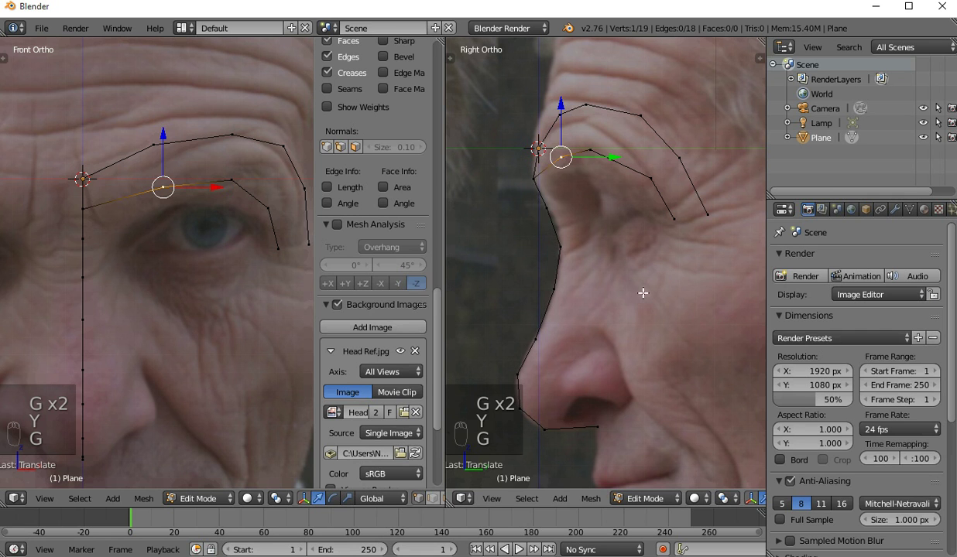
- Extrude four vertices from the eye's outer corner around beneath the eye to its inner corner in the front view
right_click(668, 233)
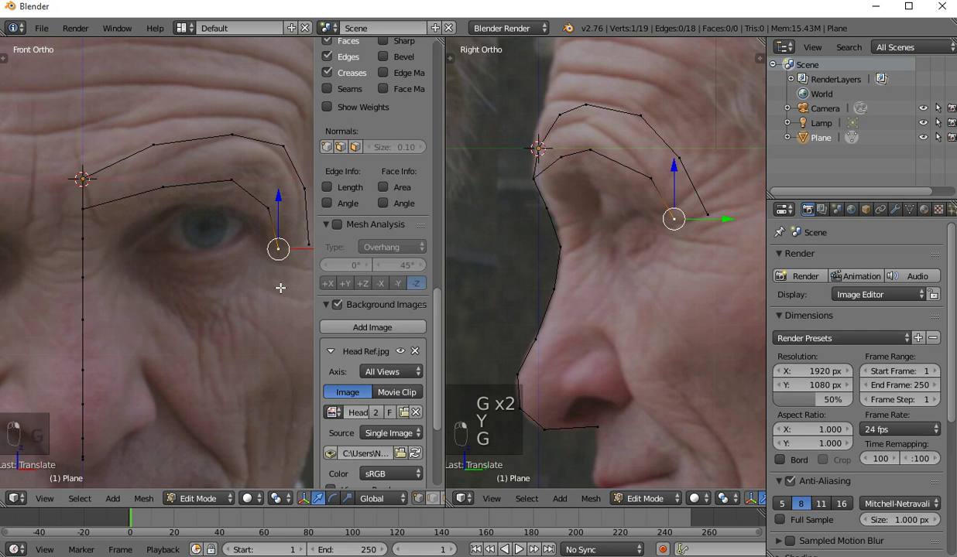
key("e")
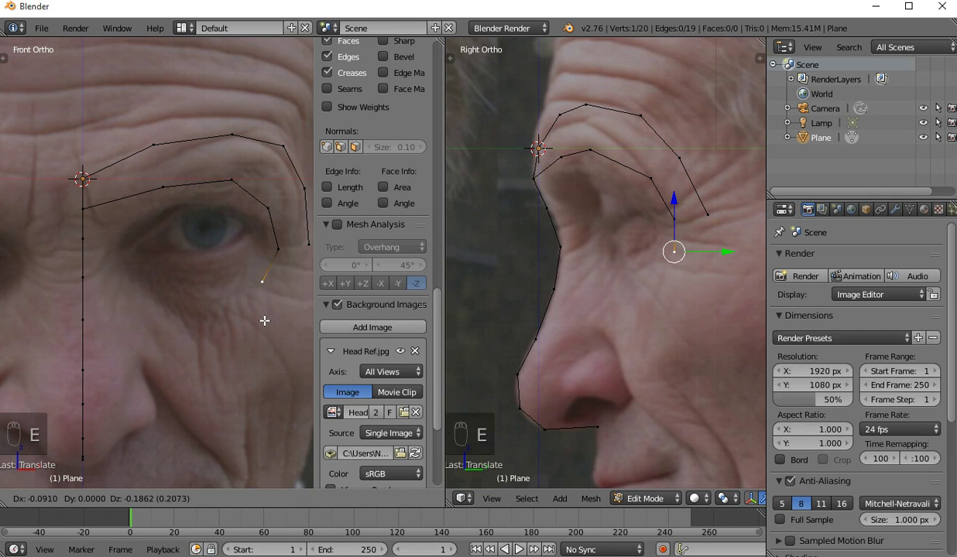
left_click(263, 321)
key("e")
left_click(220, 335)
key("e")
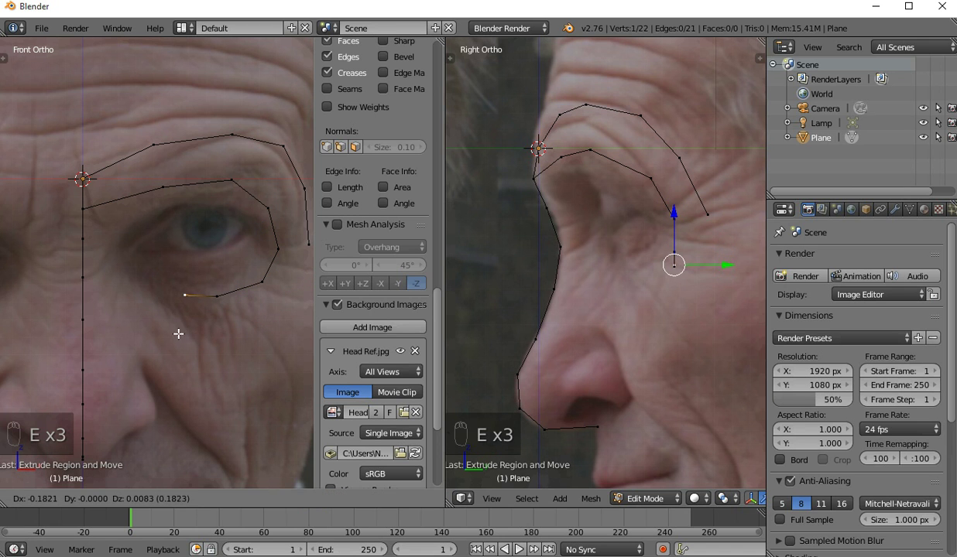
left_click(164, 325)
key("e")
left_click(130, 300)
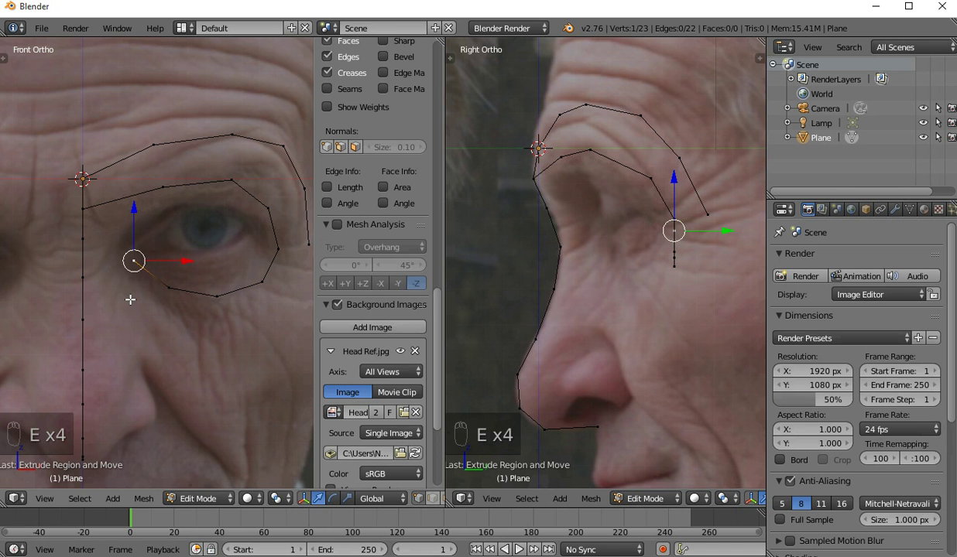
- Move the two lower eye vertices nearest the nose forward along Y in the side view
key("g")
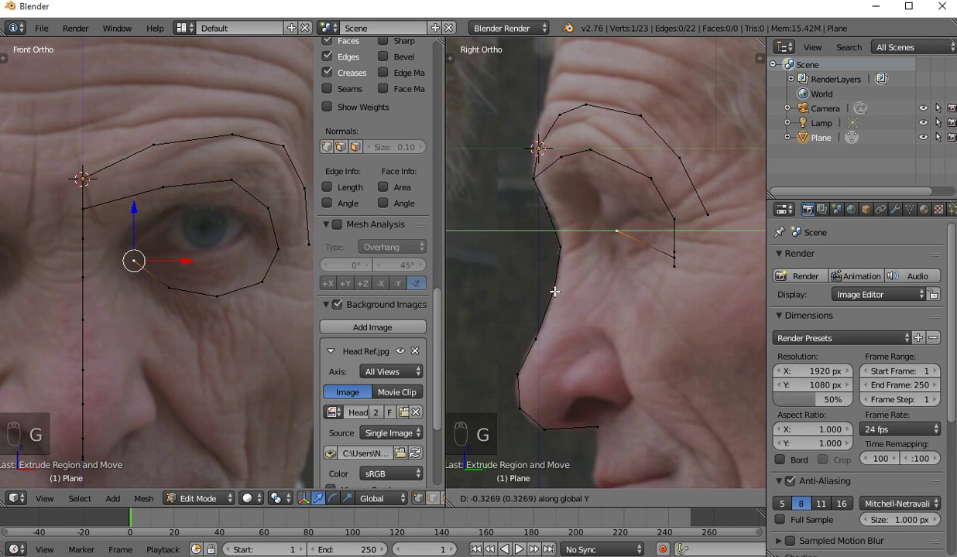
left_click(554, 291)
right_click(168, 287)
key("g")
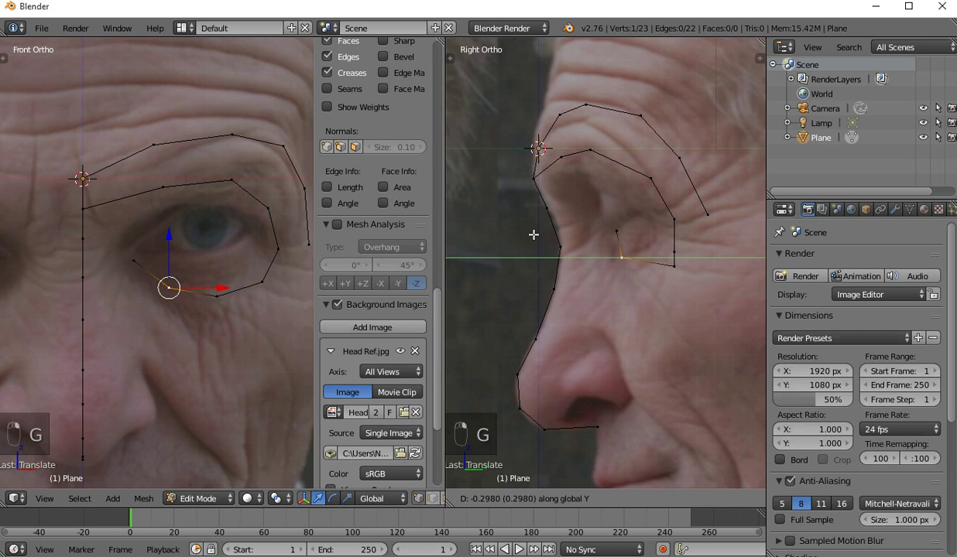
left_click(528, 235)
- Move the lowest eye vertex and the one near the outer corner forward along Y to round the loop in the side view
right_click(217, 297)
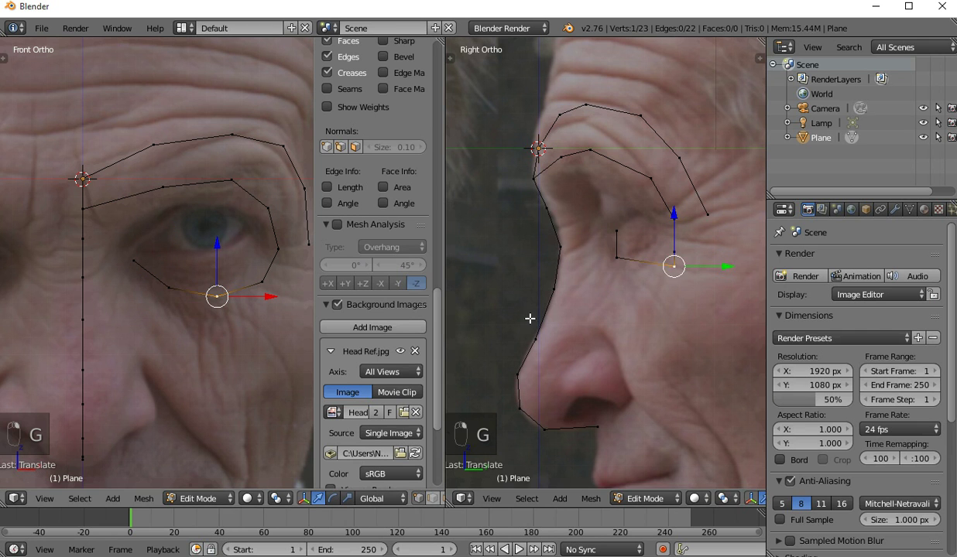
key("g")
left_click(551, 307)
right_click(265, 283)
key("g")
left_click(616, 277)
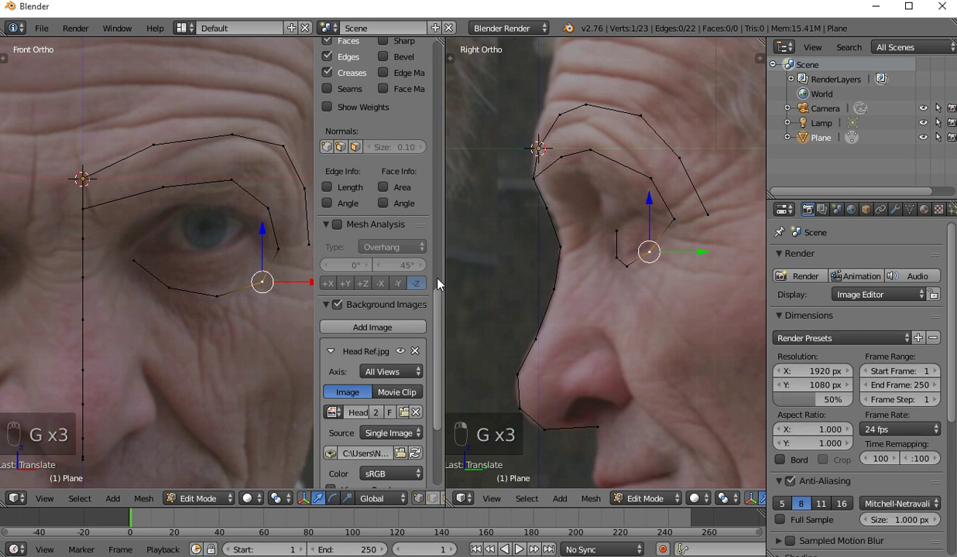
- Extrude four vertices from the outer brow line's lower end across the upper cheek to the side of the nose in the front view
right_click(308, 246)
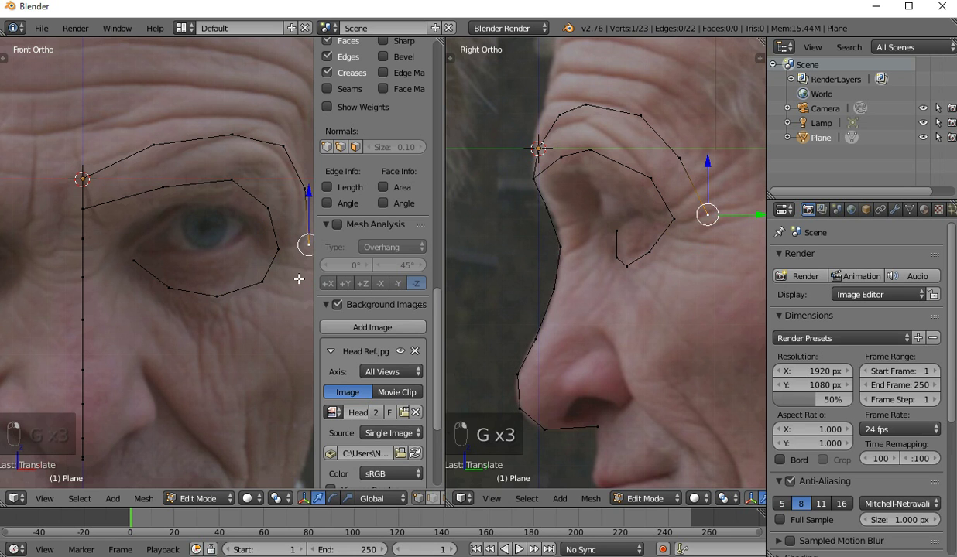
key("e")
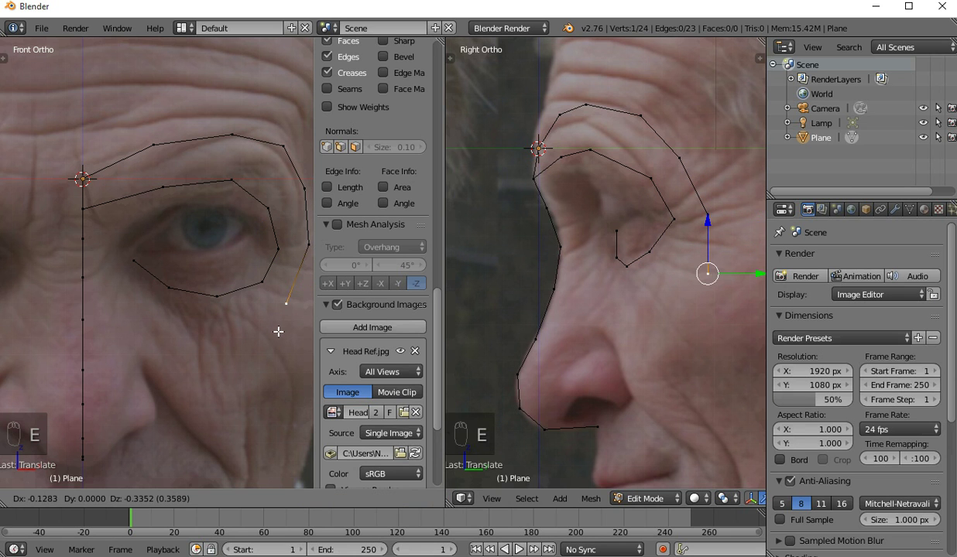
left_click(277, 333)
key("e")
left_click(208, 363)
key("e")
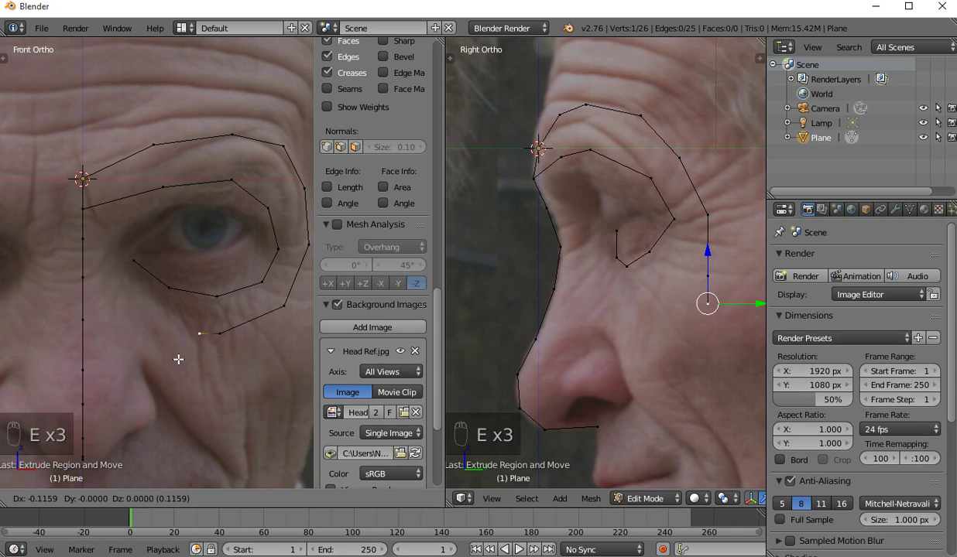
left_click(143, 341)
key("e")
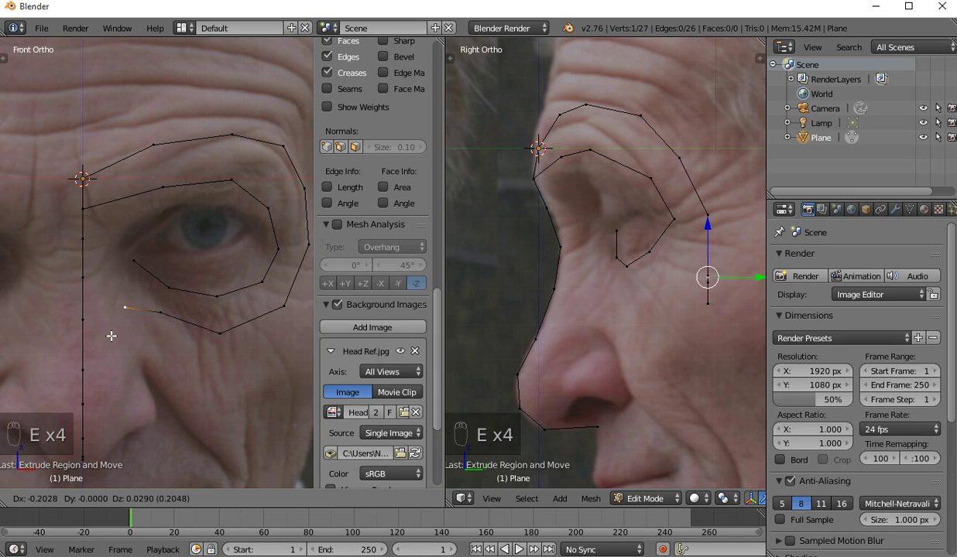
left_click(112, 336)
- Move the two cheek vertices nearest the nose forward along Y in the side view
key("g")
key("y")
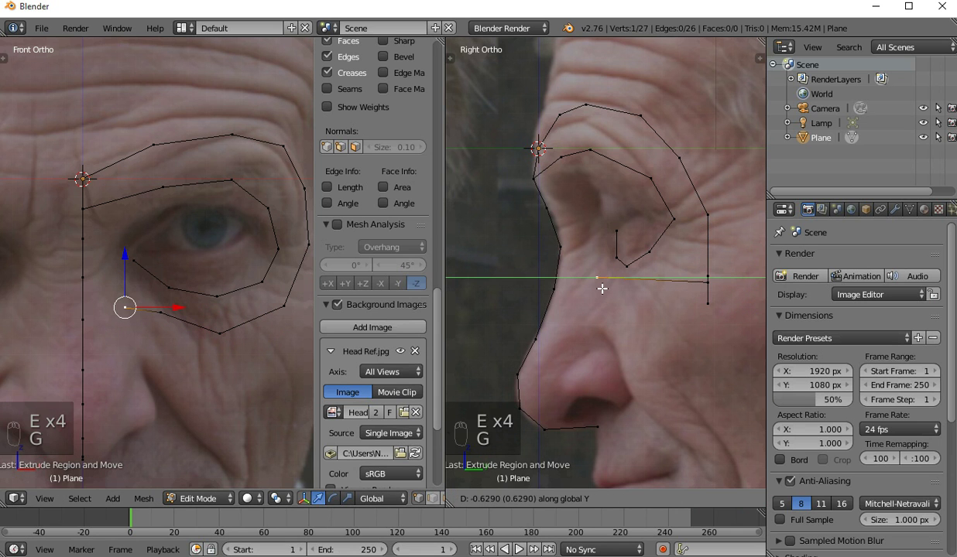
left_click(603, 286)
right_click(160, 312)
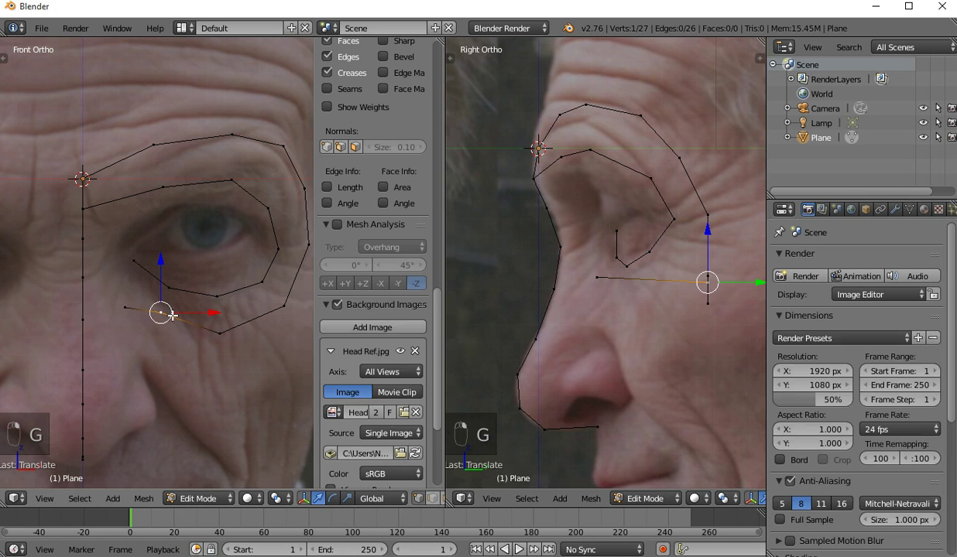
key("g")
left_click(491, 316)
- Move the lowest cheek vertex and its outer neighbour forward along Y to curve the outer loop in the side view
right_click(221, 334)
key("g")
key("y")
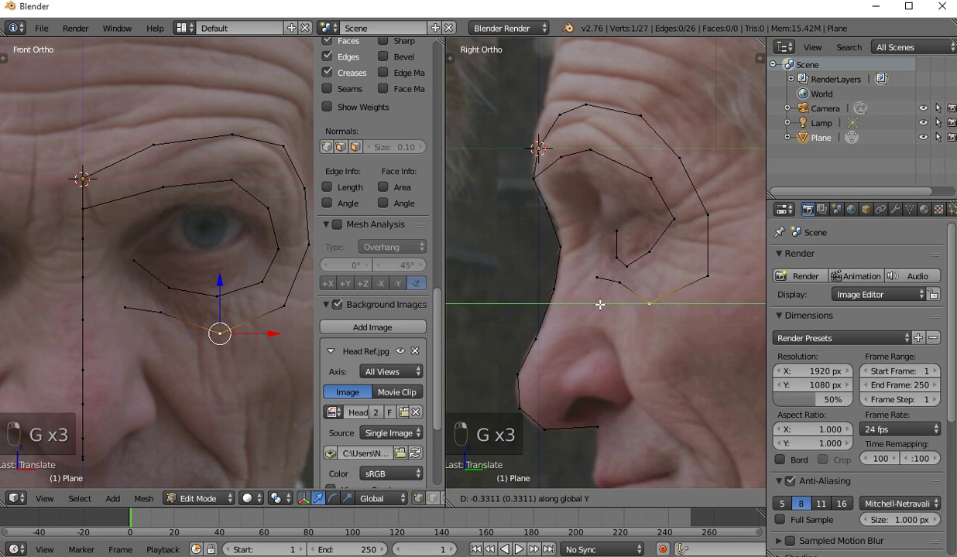
left_click(602, 304)
right_click(284, 305)
key("g")
key("y")
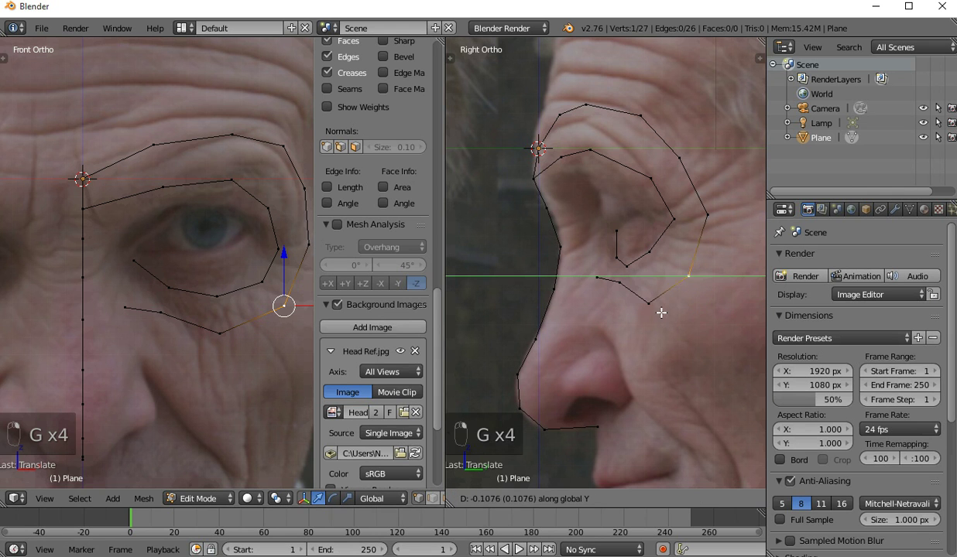
left_click(645, 311)
- Raise the lowest vertex of the outer eye loop in the side view to smooth the line under the eye
right_click(648, 305)
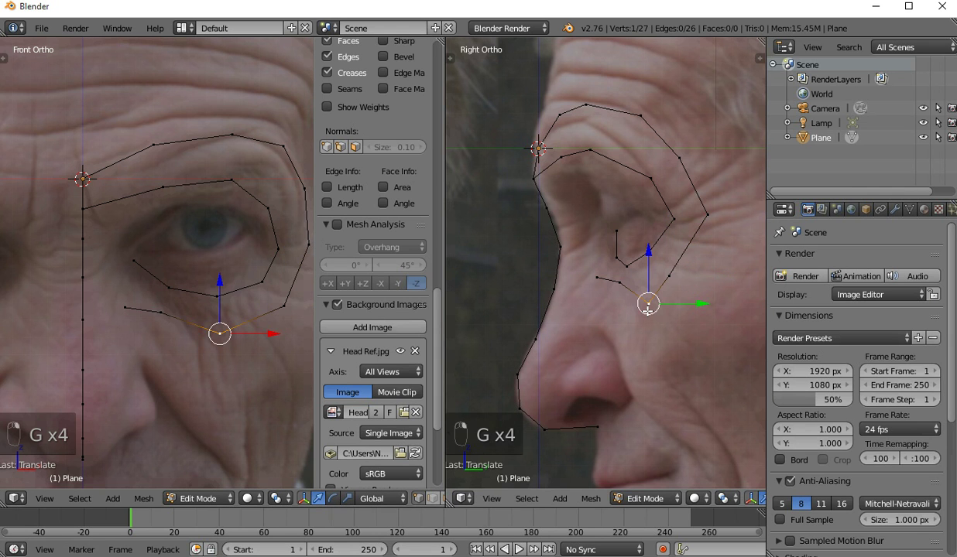
key("g")
left_click(648, 292)
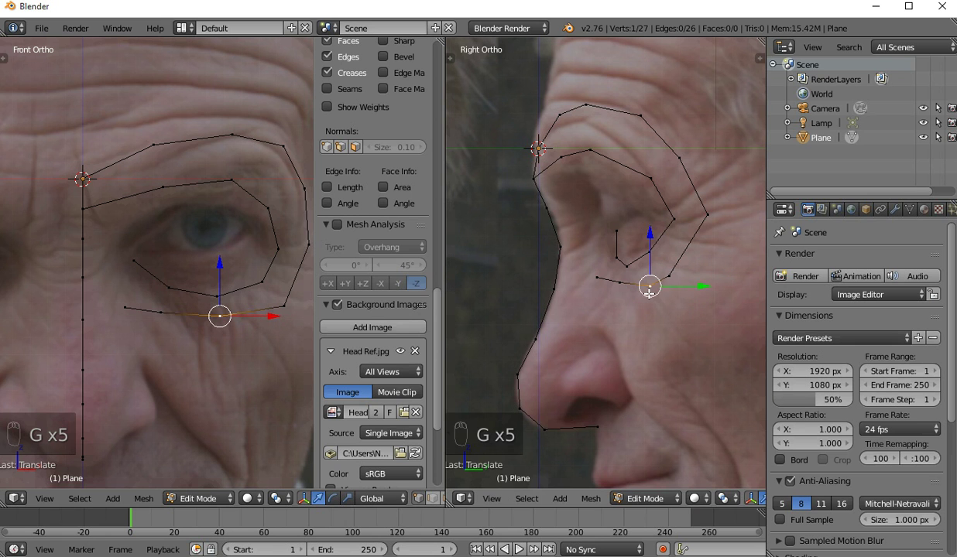
- Try to bridge the inner and outer eye loops with the centre-line vertices left out, and undo it
key("a")
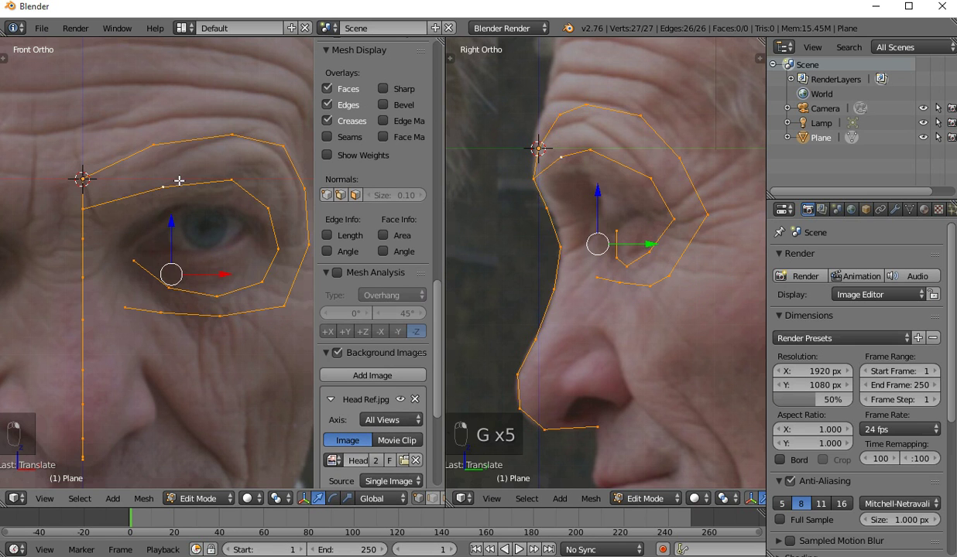
scroll(157, 207, "down", 4)
key("c")
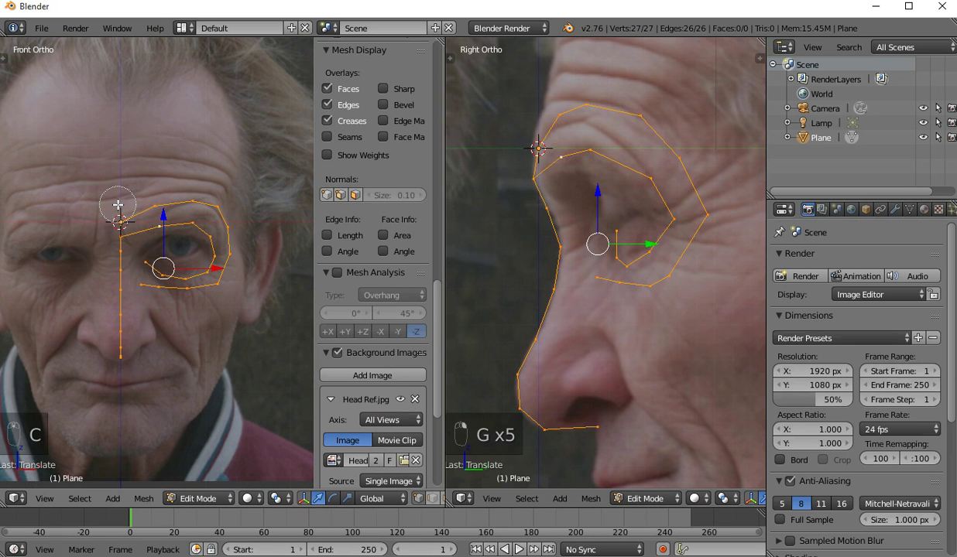
mouse_move(122, 225)
middle_mouse_down()
mouse_move(128, 266)
mouse_move(102, 378)
middle_mouse_up()
right_click(111, 256)
scroll(111, 194, "up", 2)
key("w")
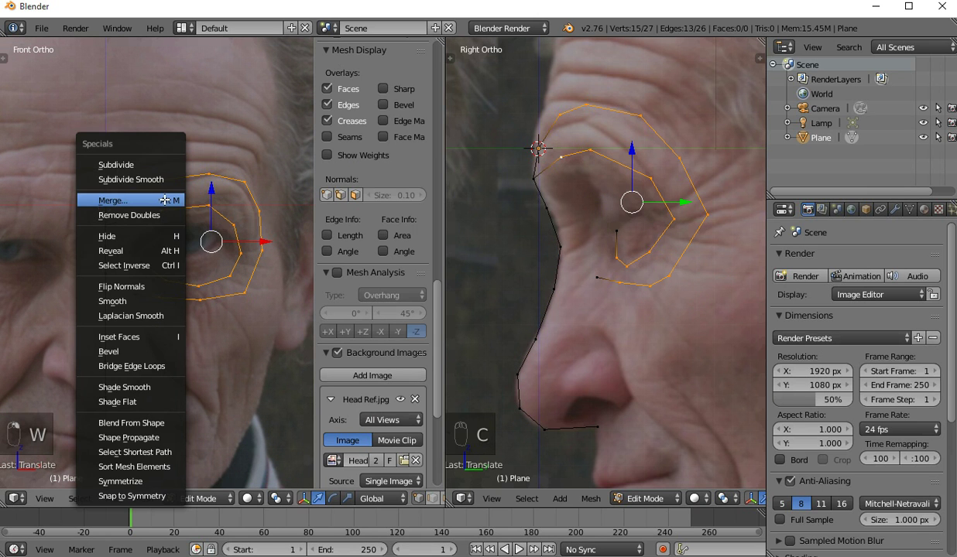
left_click(146, 366)
key("ctrl+z")
- Subdivide the inner eye loop's upper outer edge once and move the new vertex 0.021 in X and 0.034 in Z in the front view
middle_click_drag(211, 290, 98, 291, "shift")
scroll(99, 292, "up", 1)
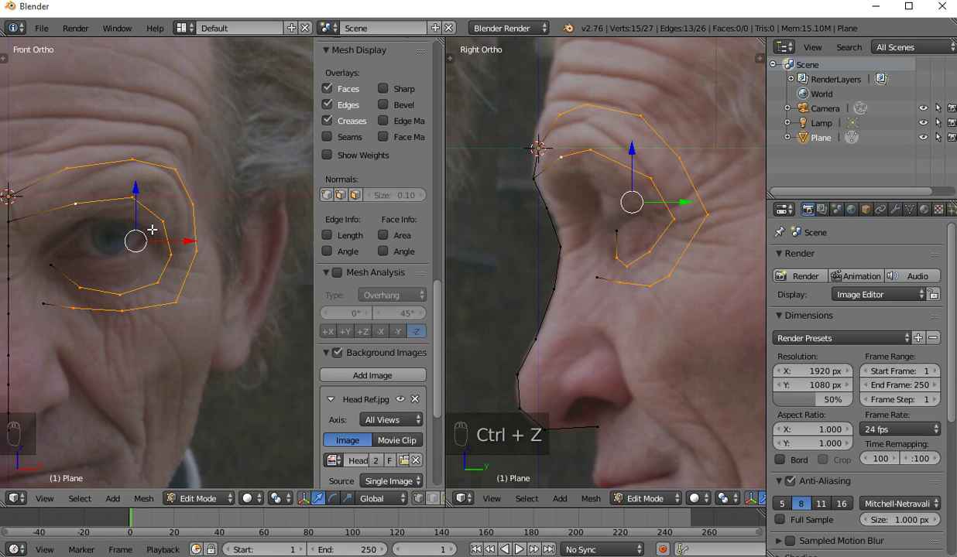
scroll(152, 230, "up", 4)
right_click(143, 155)
right_click(204, 209, "shift")
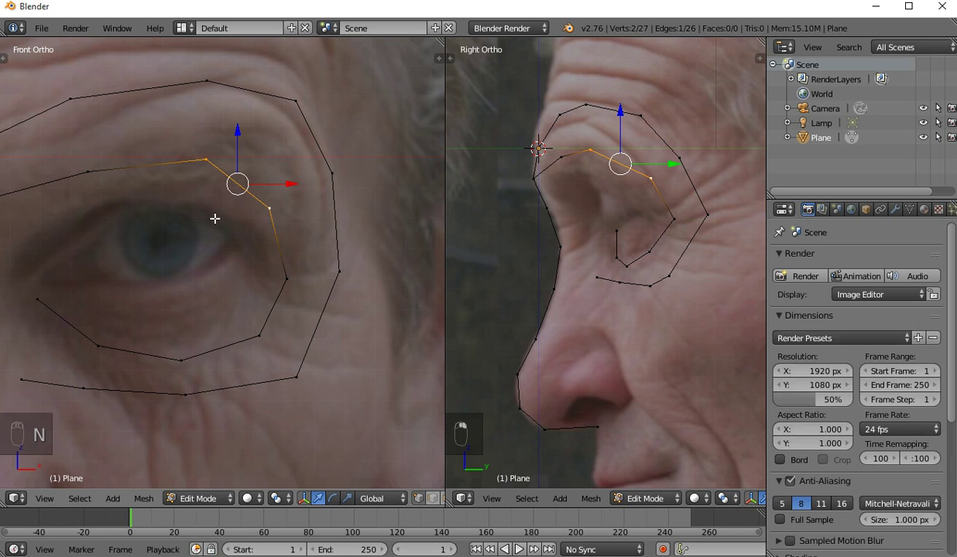
key("t")
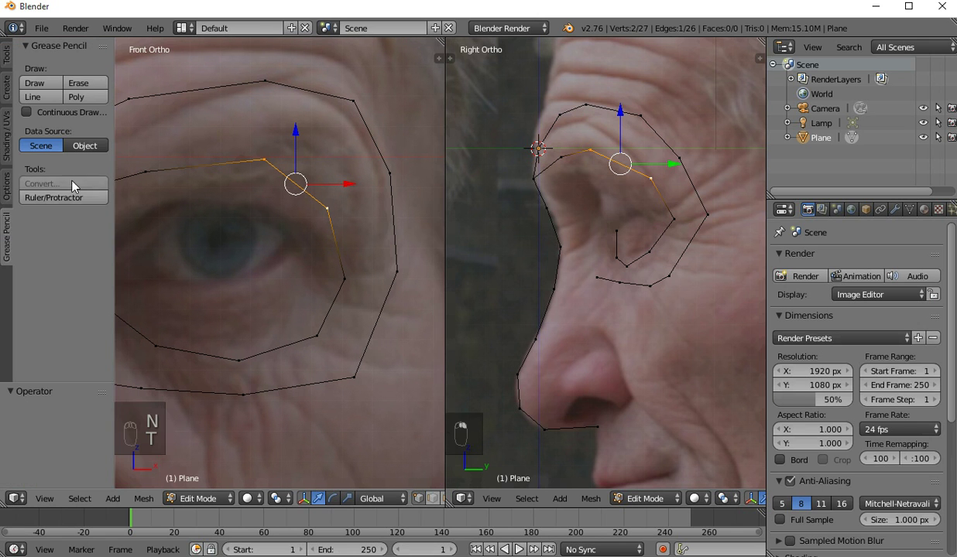
left_click(7, 57)
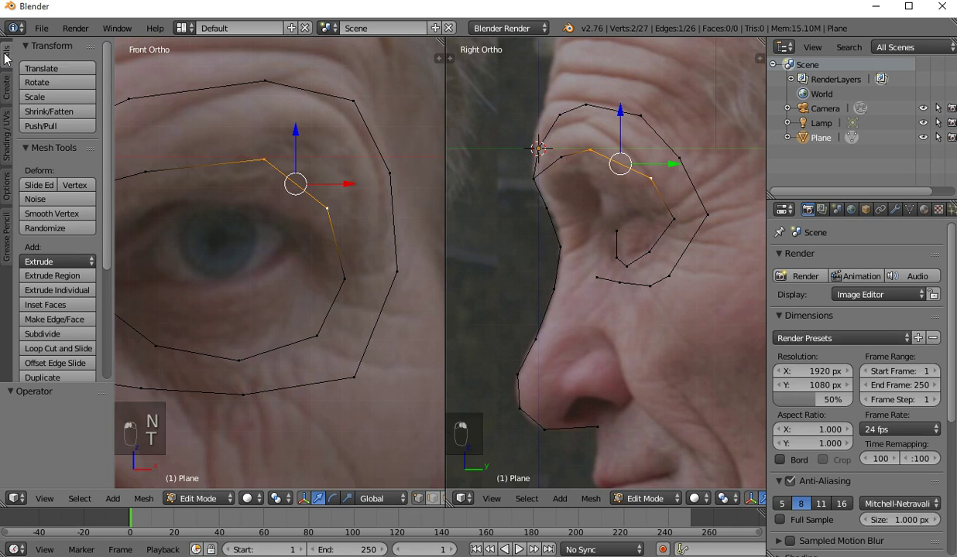
left_click(64, 338)
scroll(325, 216, "down", 2)
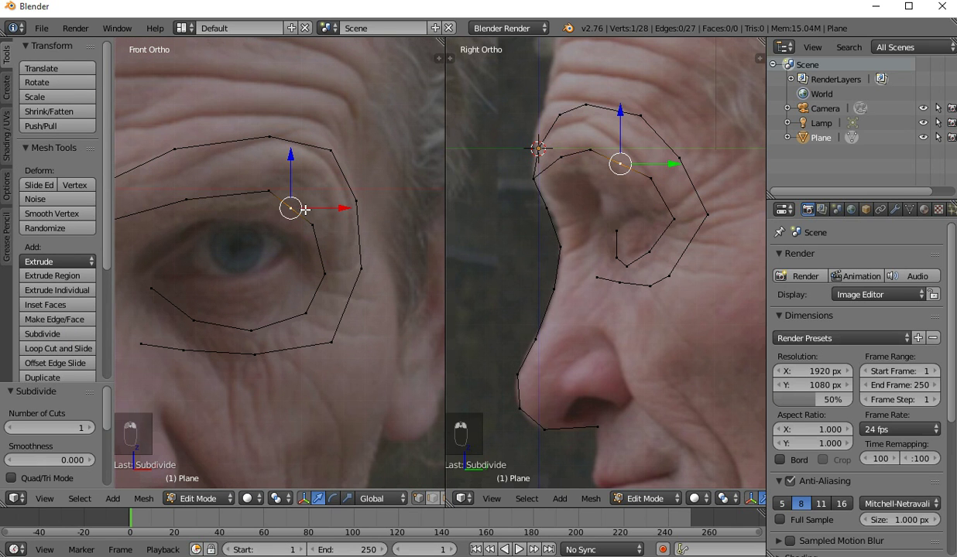
key("g")
left_click(306, 200)
- Select the inner and outer eye loops without the centre-line vertices and bridge them with faces
scroll(305, 200, "down", 1)
key("a")
scroll(198, 219, "down", 4)
key("c")
middle_click_drag(199, 223, 197, 345)
right_click(152, 144)
scroll(318, 189, "up", 4)
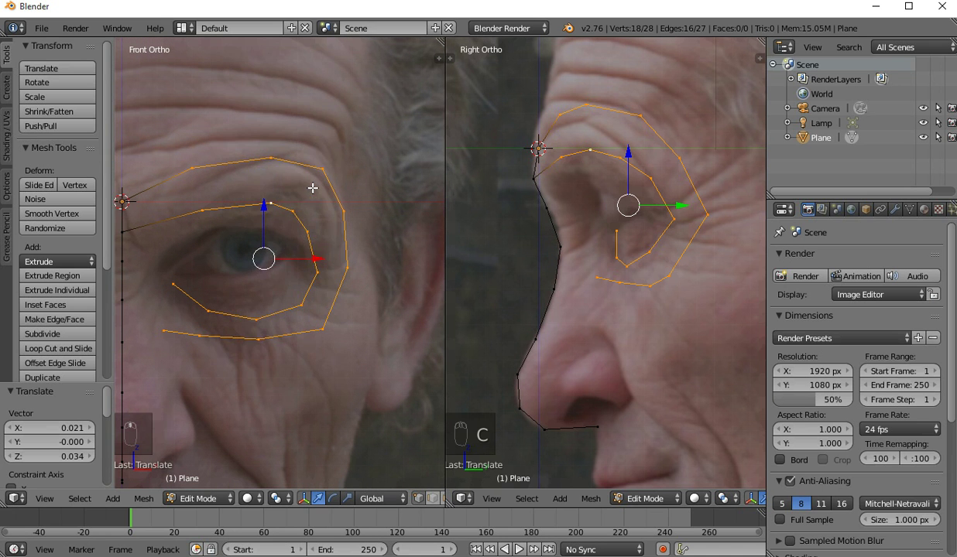
key("w")
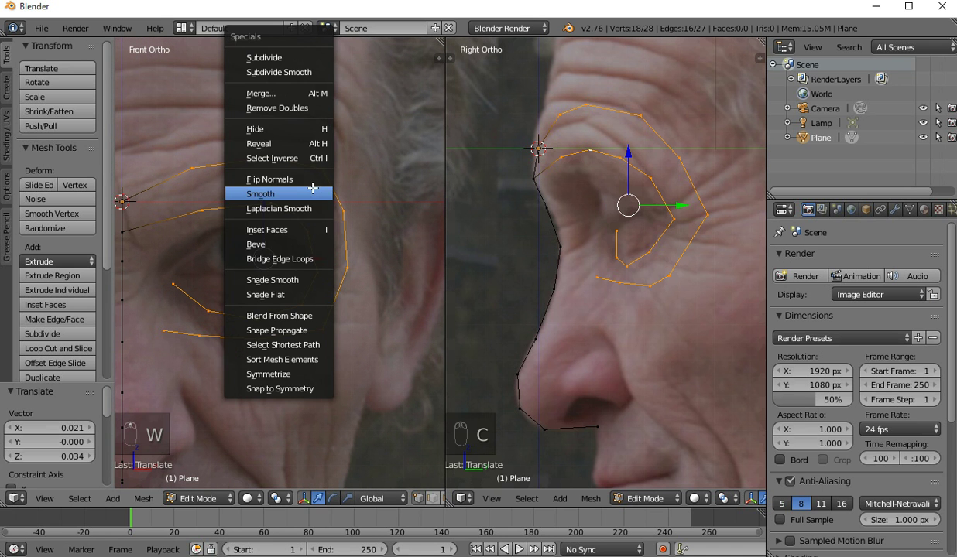
left_click(279, 259)
- Fill the gap between the brow strip's inner end and the top centre-line edge with a face
scroll(263, 256, "up", 2)
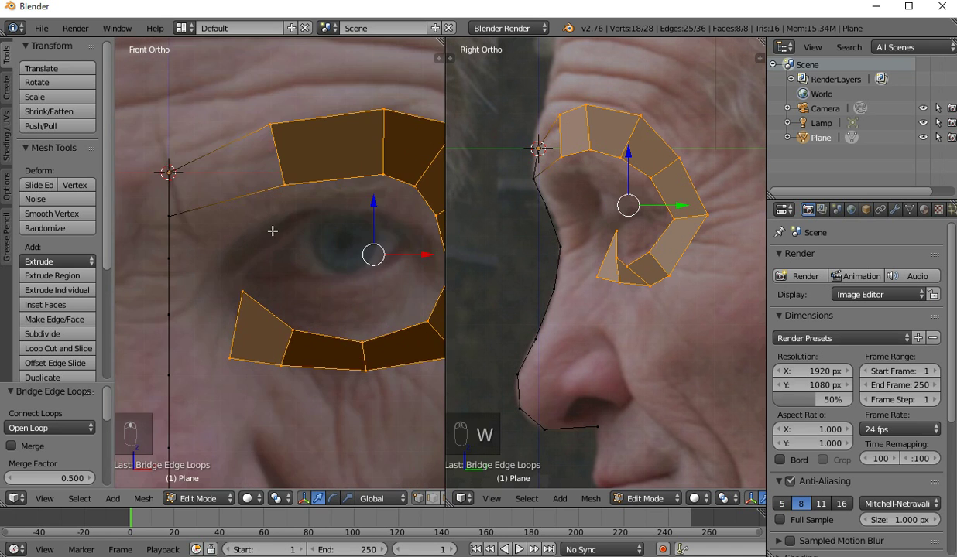
right_click(271, 174)
middle_click_drag(268, 138, 203, 220)
right_click(173, 175, "shift")
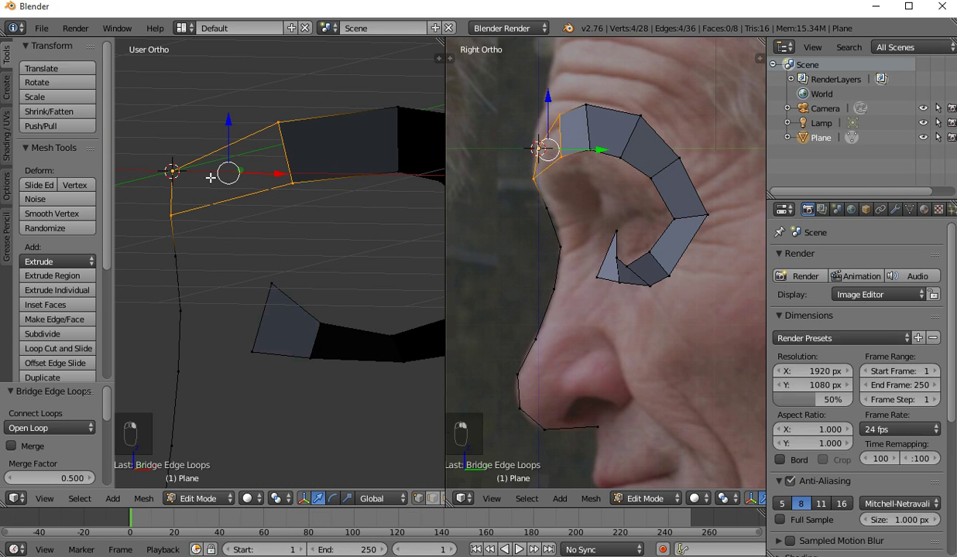
key("f")
- Add one loop cut across the middle of the brow face beside the centre line in the front view
key("KP_4")
key("KP_1")
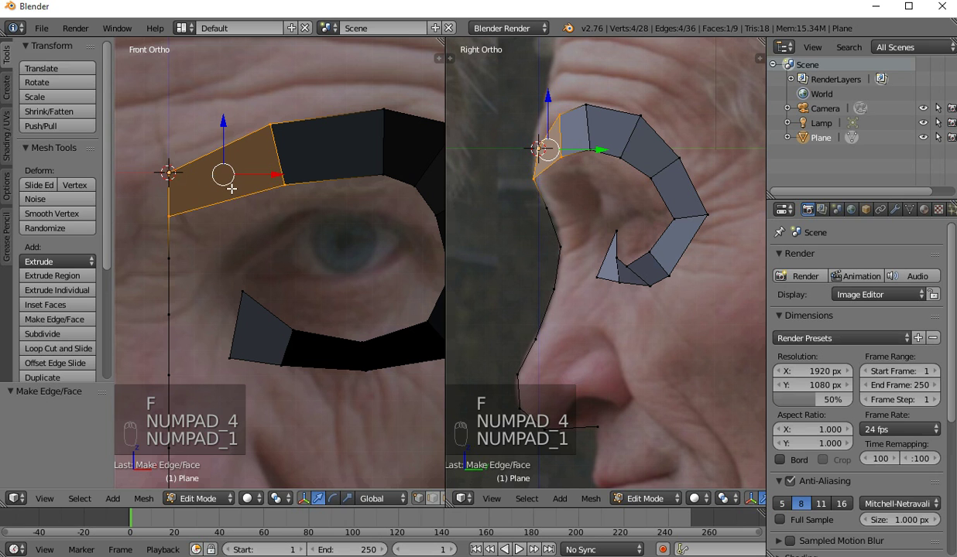
key("ctrl+r")
left_click(230, 189)
left_click(230, 186)
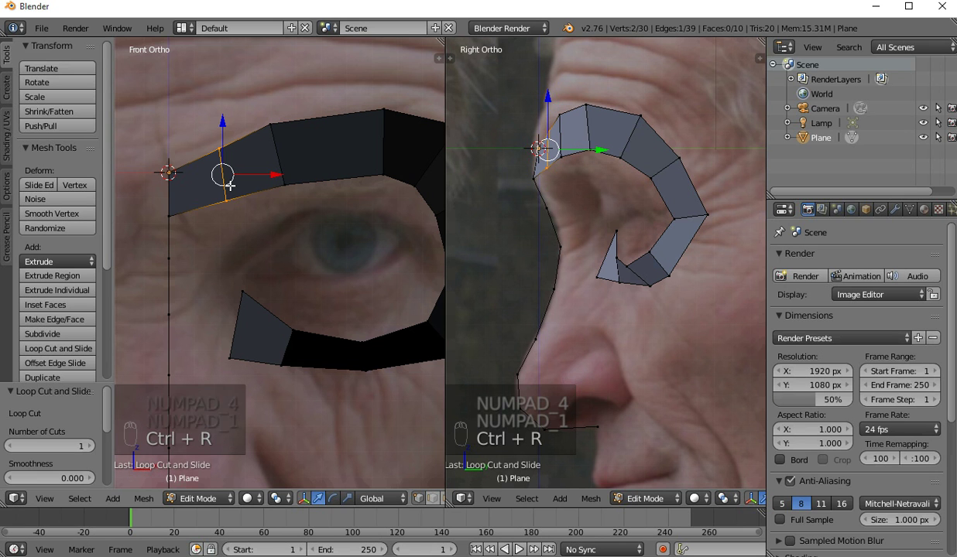
- Recalculate the normals of the whole mesh outward, and flip them
scroll(460, 97, "up", 2)
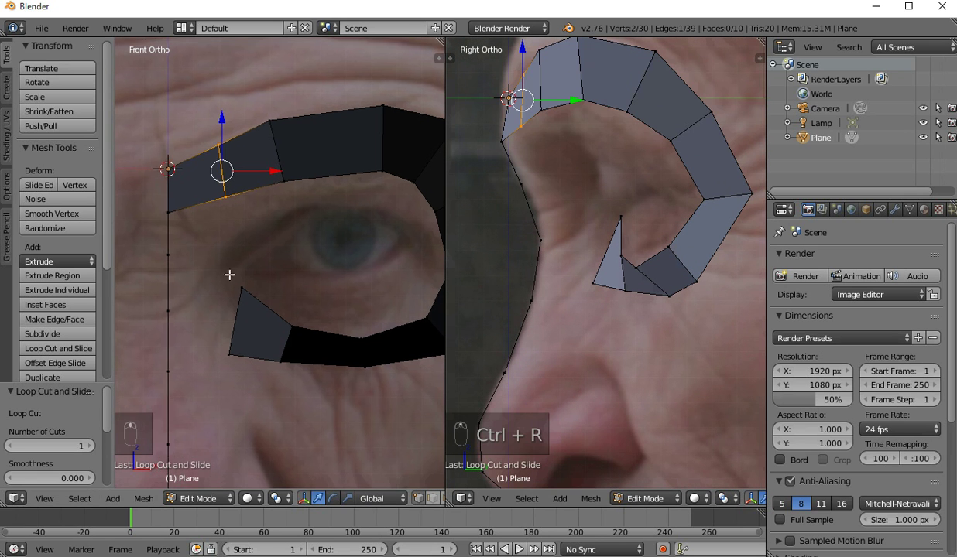
middle_click_drag(242, 296, 201, 247, "shift")
key("a")
key("a")
key("a")
key("ctrl+n")
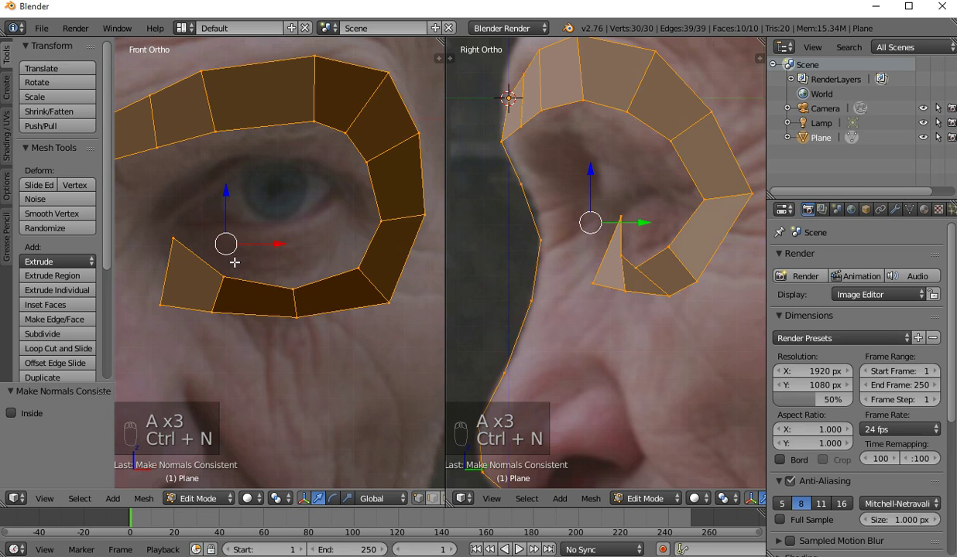
left_click(141, 499)
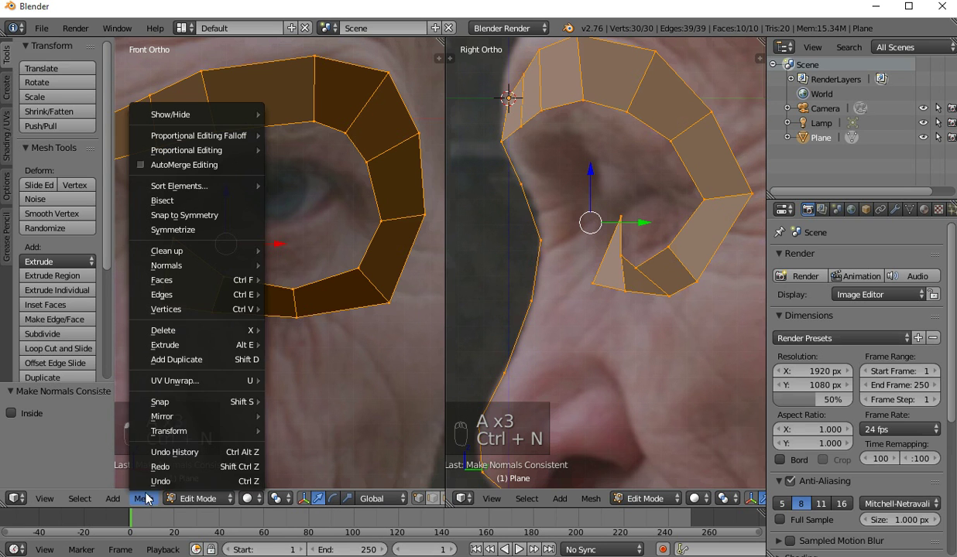
mouse_move(192, 264)
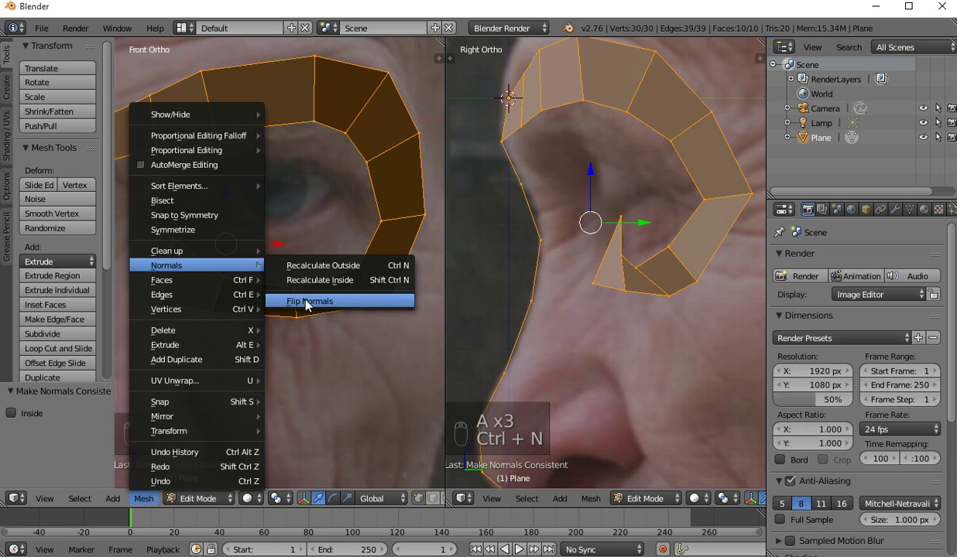
left_click(305, 301)
- Fill a face between the under-eye strip's inner end and the two neighbouring vertices of the nose profile
scroll(301, 259, "down", 4)
scroll(295, 203, "up", 2)
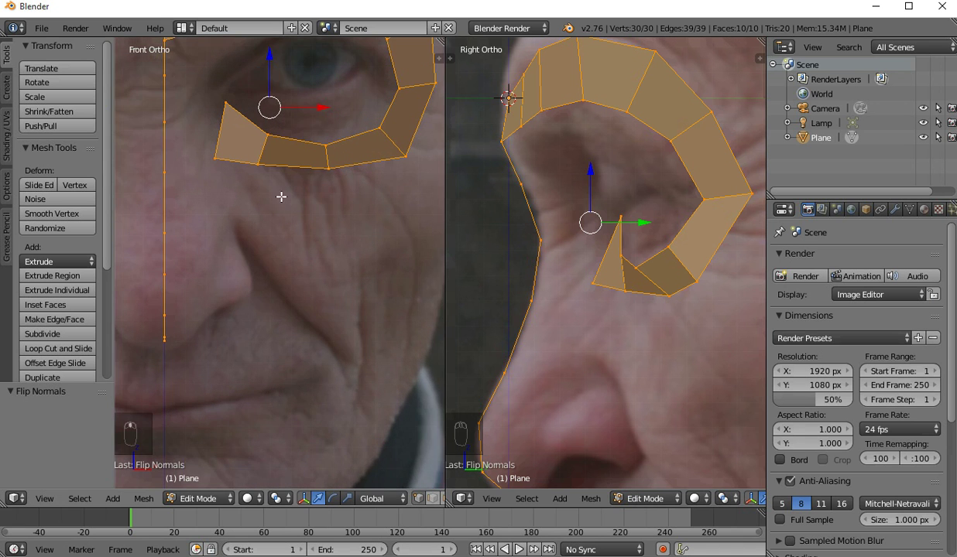
scroll(295, 237, "up", 2)
middle_click_drag(295, 237, 251, 230)
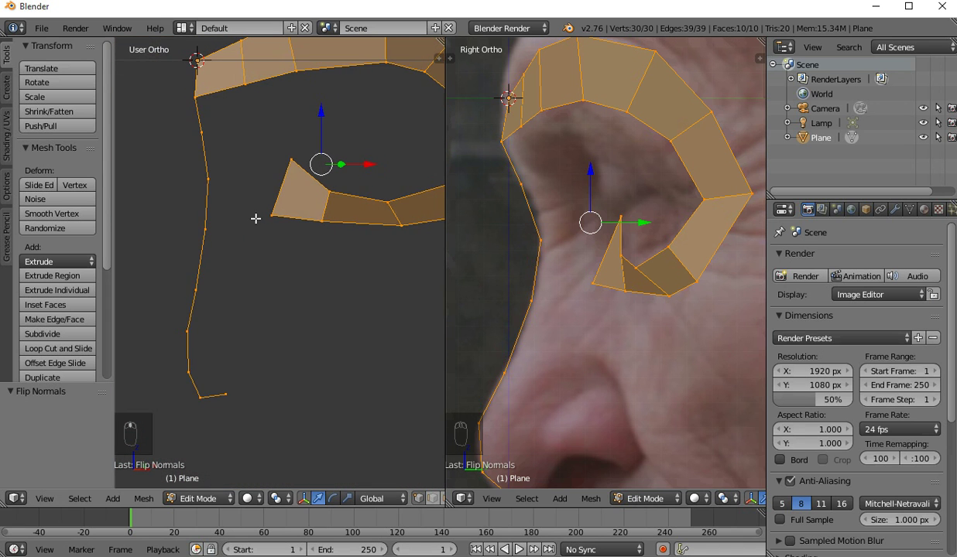
right_click(256, 219)
right_click(288, 164, "shift")
right_click(213, 181, "shift")
right_click(209, 227, "shift")
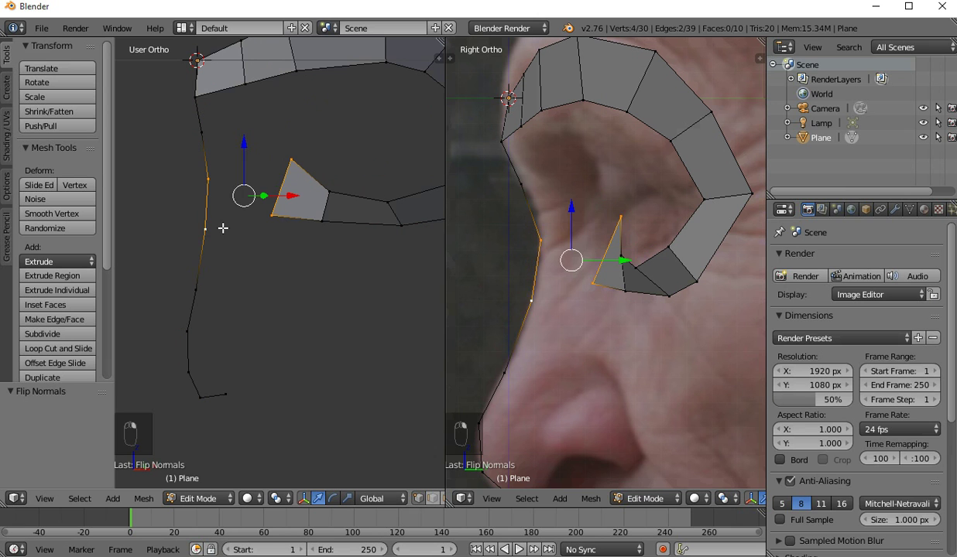
key("f")
- Move the upper vertex between the nose-side face and under-eye strip by -0.031 in X and -0.038 in Z in the front view
key("KP_1")
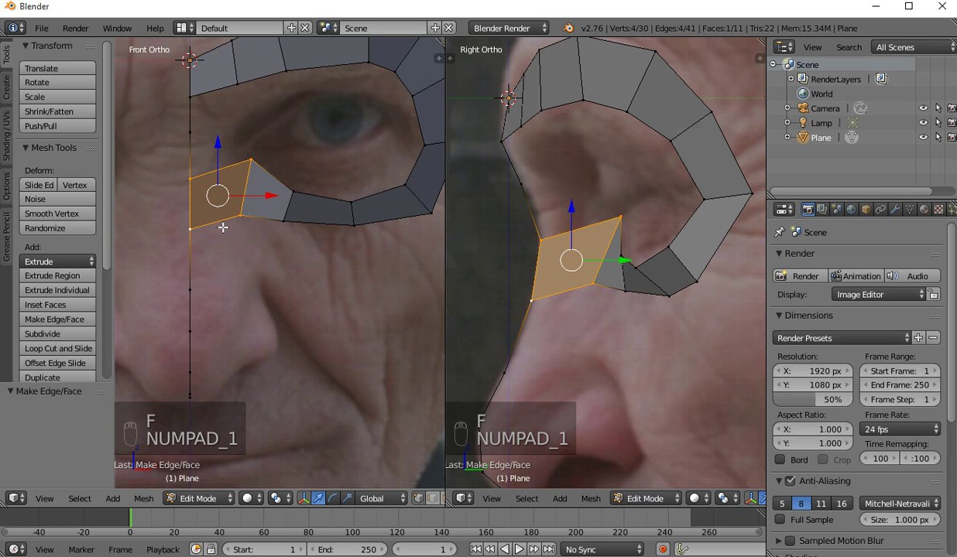
middle_click_drag(275, 202, 272, 268, "shift")
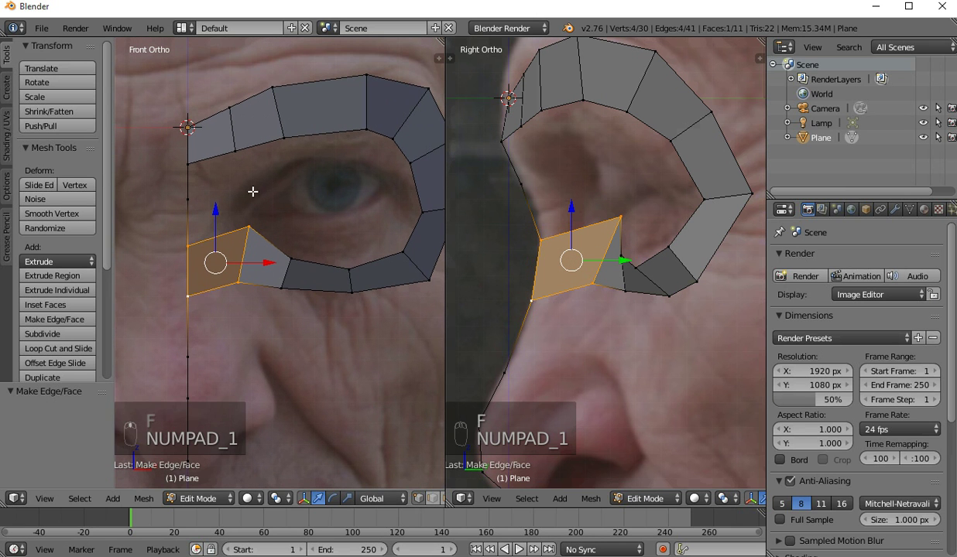
right_click(250, 228)
key("g")
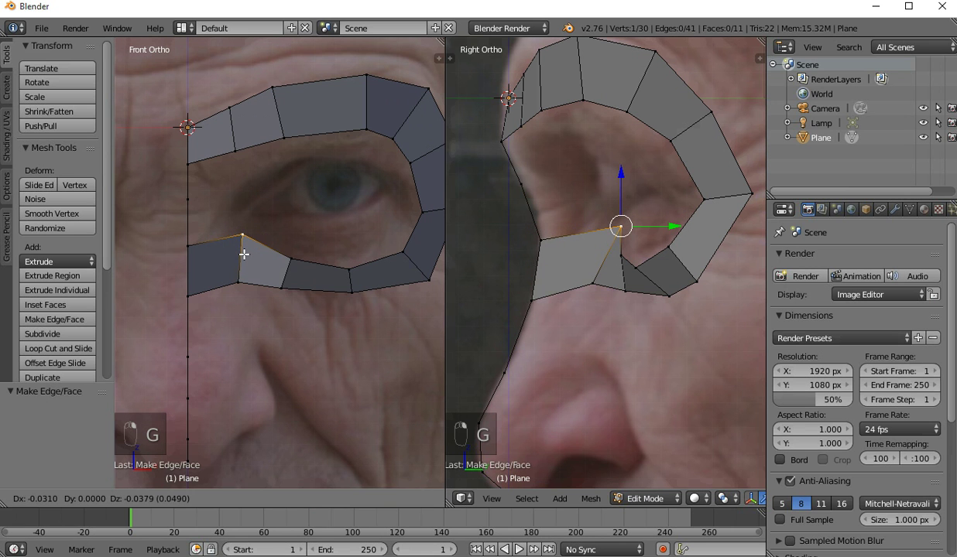
left_click(243, 254)
- Extrude the nose-bridge centre vertex to the inner eye corner in the front view and move it 0.394 along Y in the side view
key("ctrl+z")
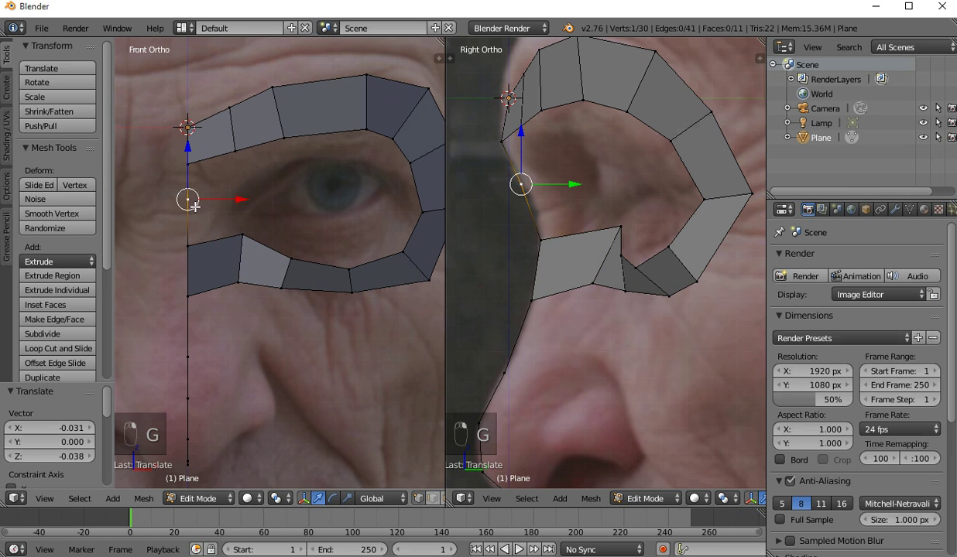
scroll(205, 214, "up", 2)
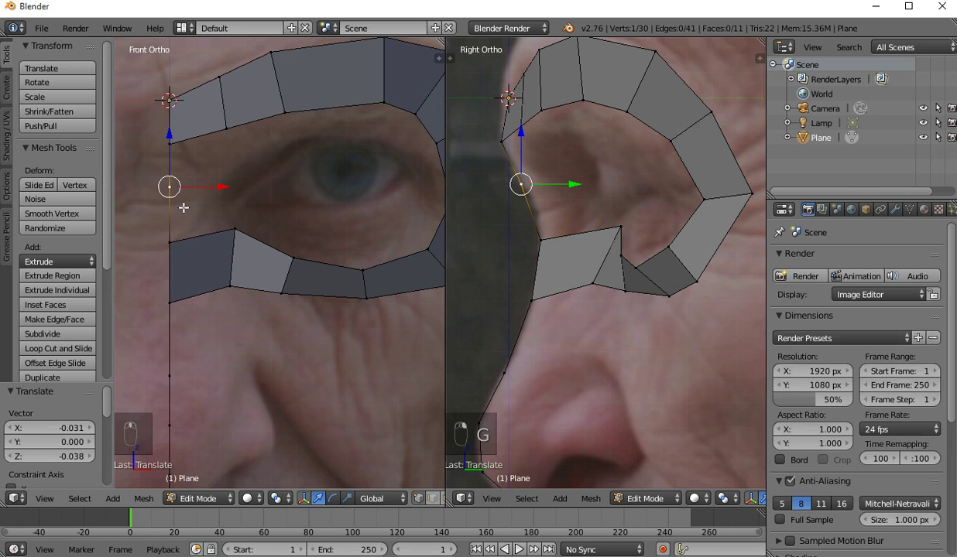
key("e")
left_click(258, 214)
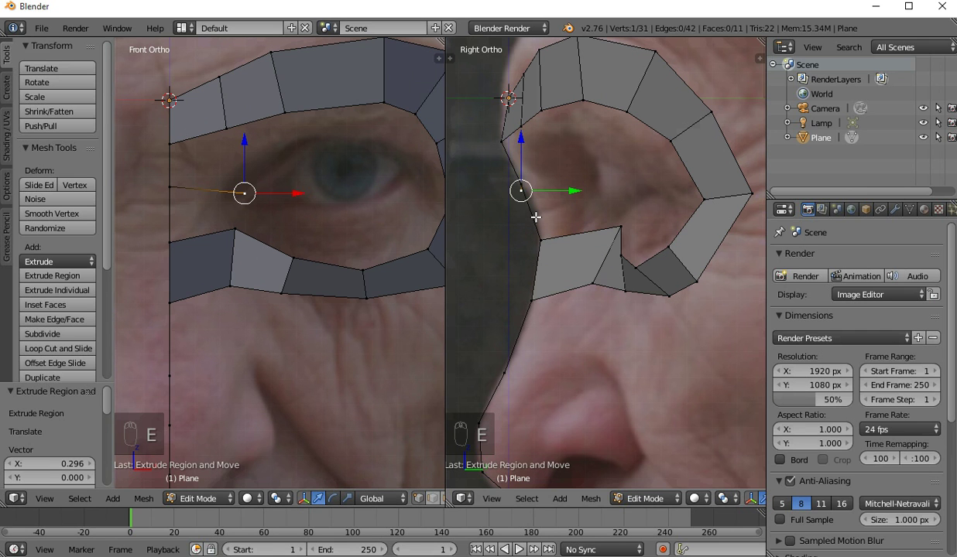
key("g")
middle_click(604, 220)
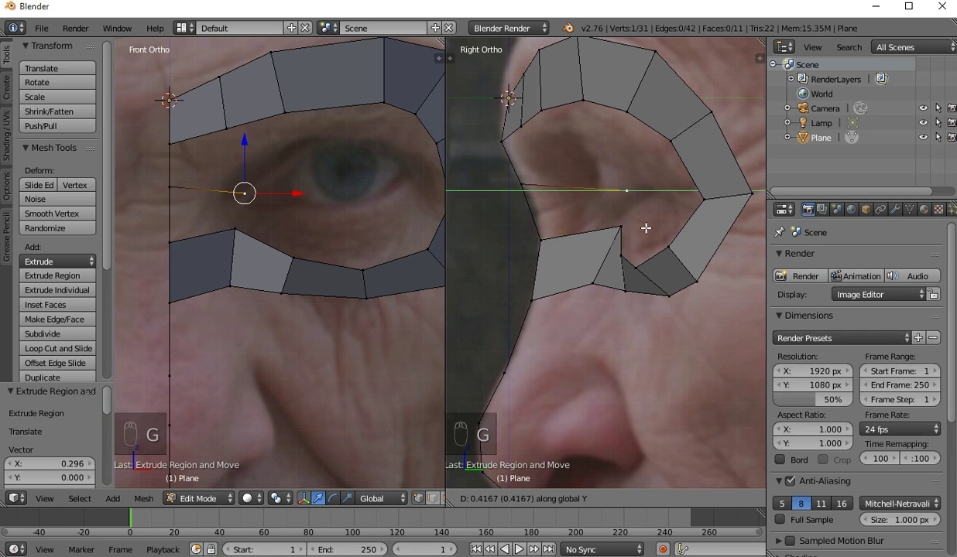
left_click(635, 228)
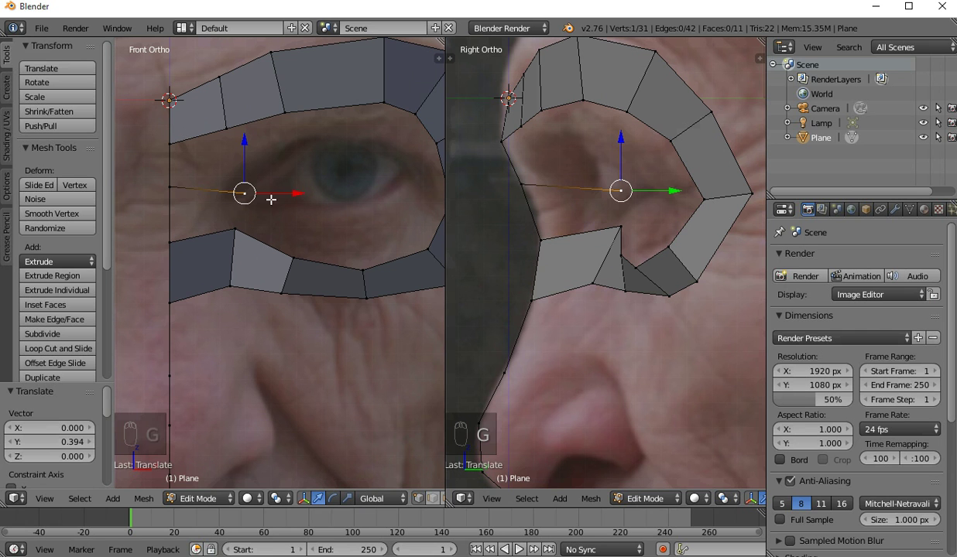
- Extrude four vertices from the inner eye corner along the upper eyelid to the outer corner in the front view
key("e")
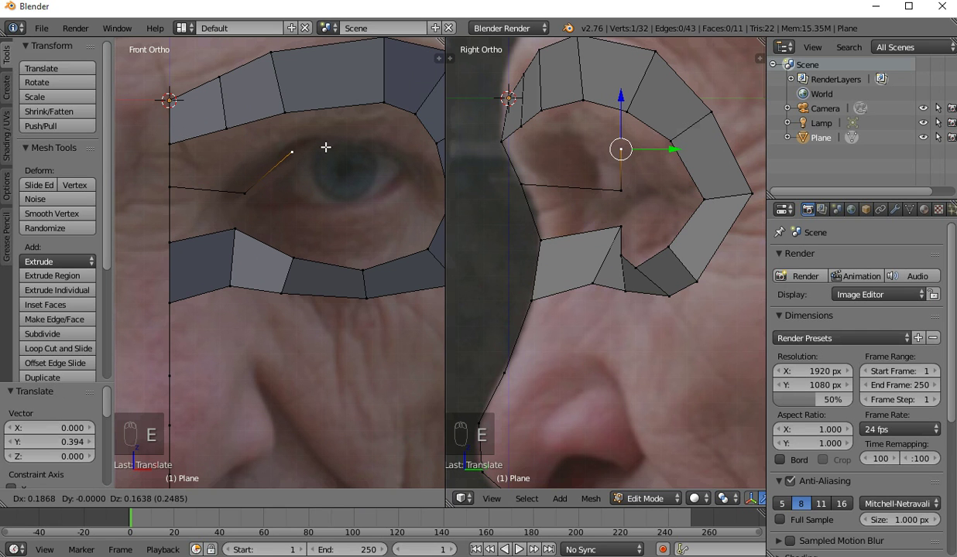
left_click(315, 152)
key("e")
left_click(400, 161)
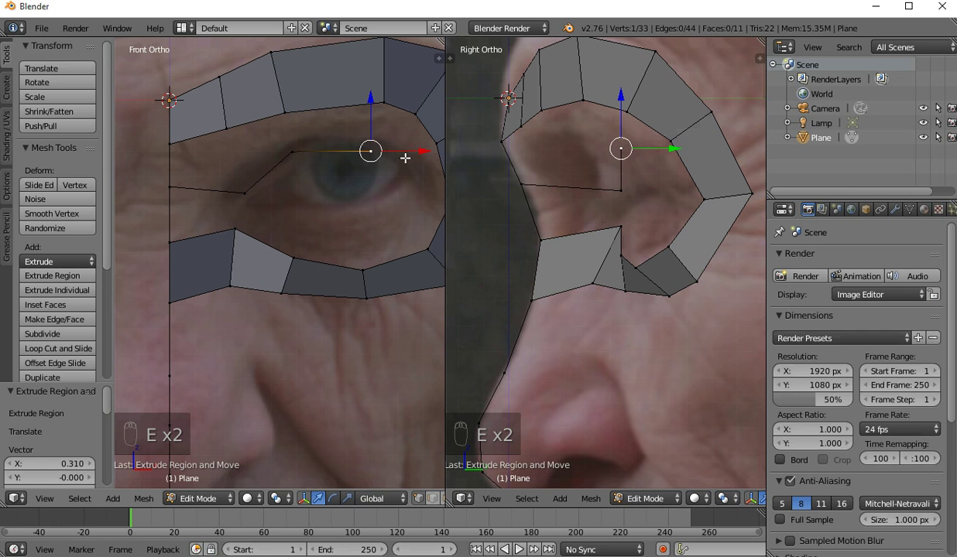
scroll(396, 175, "down", 1)
key("e")
left_click(390, 181)
key("e")
left_click(403, 191)
- Extrude four vertices back along the lower eyelid and join the last one to the inner eye corner with an edge
key("e")
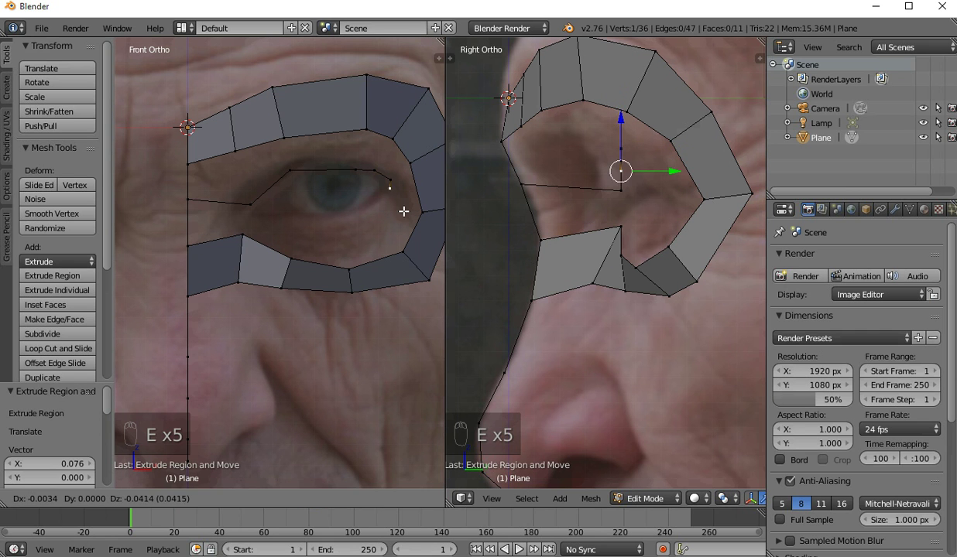
left_click(400, 219)
key("e")
left_click(391, 232)
key("e")
left_click(354, 245)
key("e")
left_click(307, 242)
right_click(249, 209, "shift")
key("f")
- Move the upper-eyelid vertex nearest the inner eye corner by -0.066 along Y in the side view
right_click(298, 219)
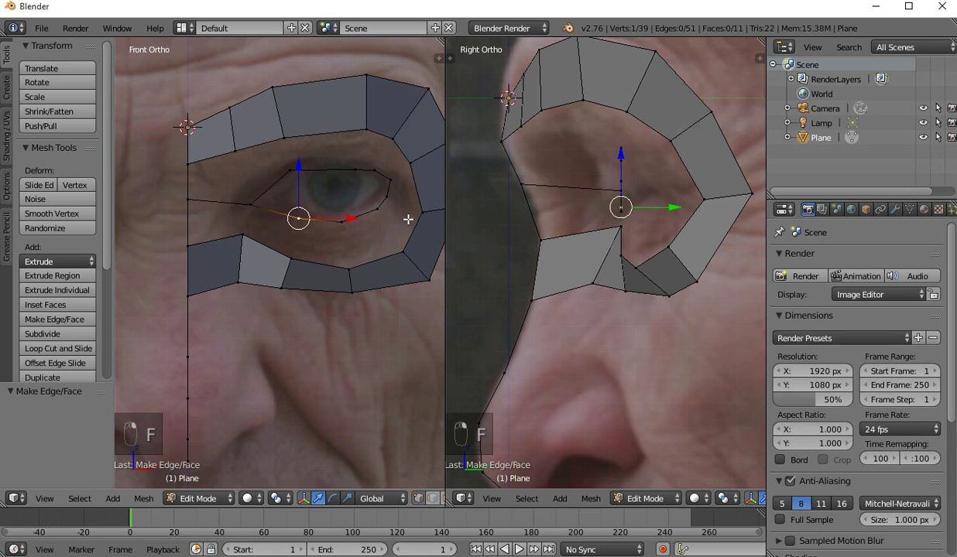
scroll(506, 222, "up", 2)
right_click(386, 196)
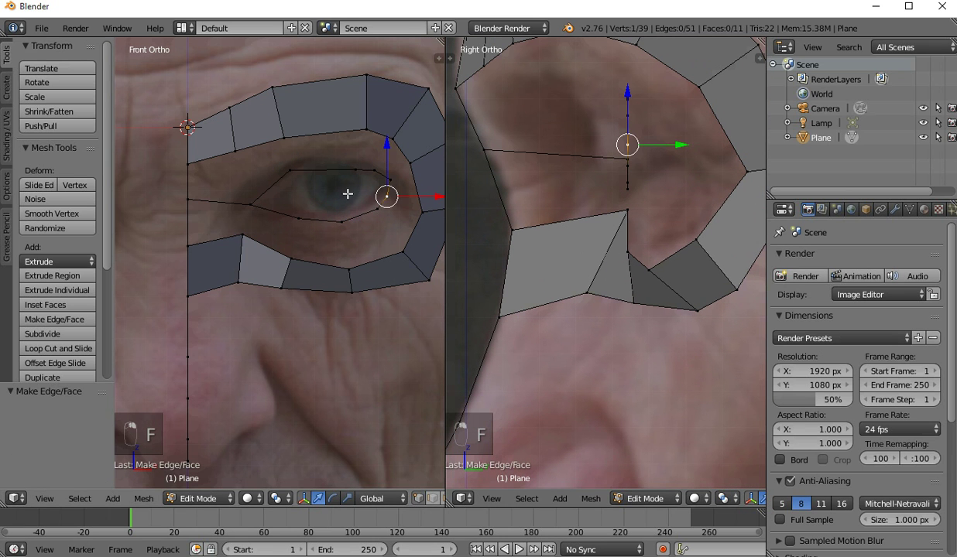
right_click(391, 180)
right_click(292, 182)
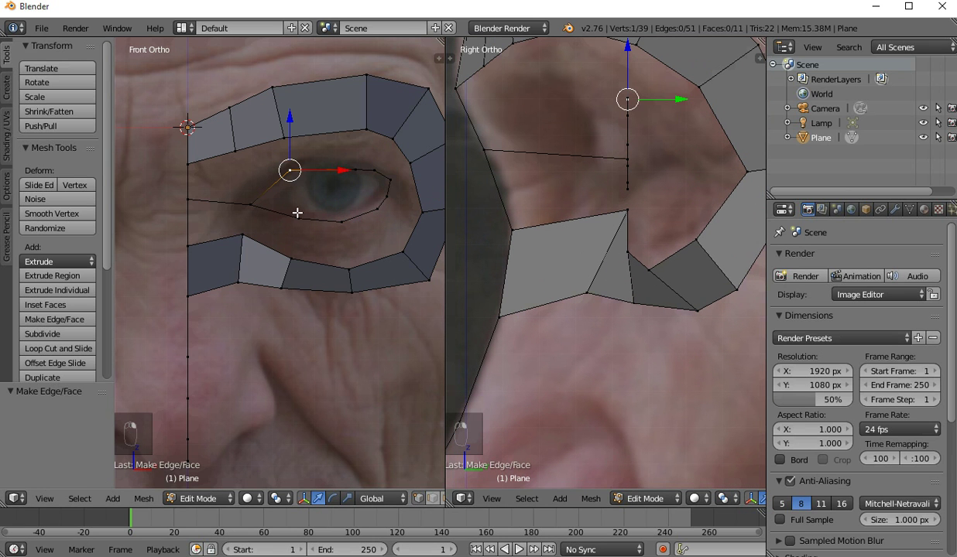
middle_click_drag(307, 210, 262, 246, "shift")
scroll(267, 239, "up", 2)
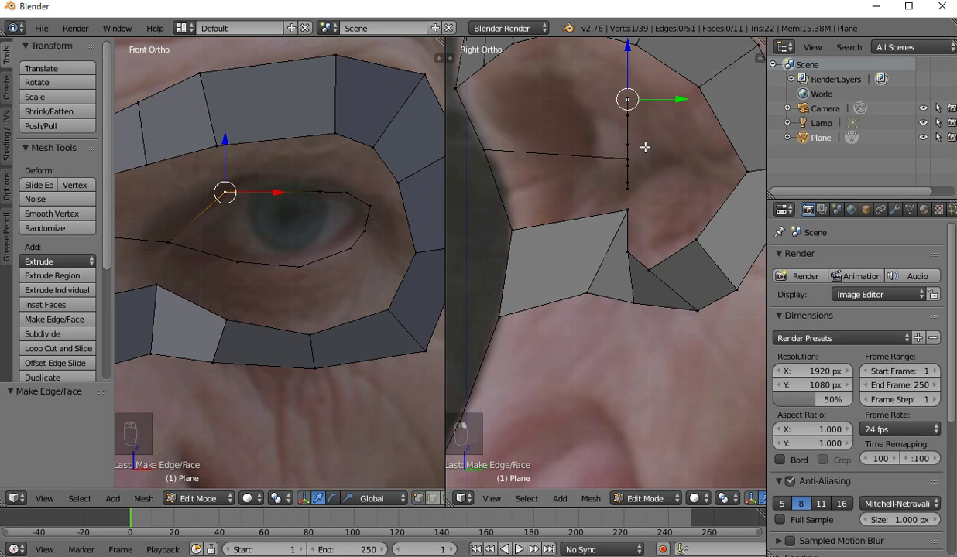
key("g")
left_click(619, 147)
- Move the middle upper-eyelid vertex by -0.043 in X and 0.043 in Z in the front view, and by -0.142 along Y in the side view
right_click(306, 184)
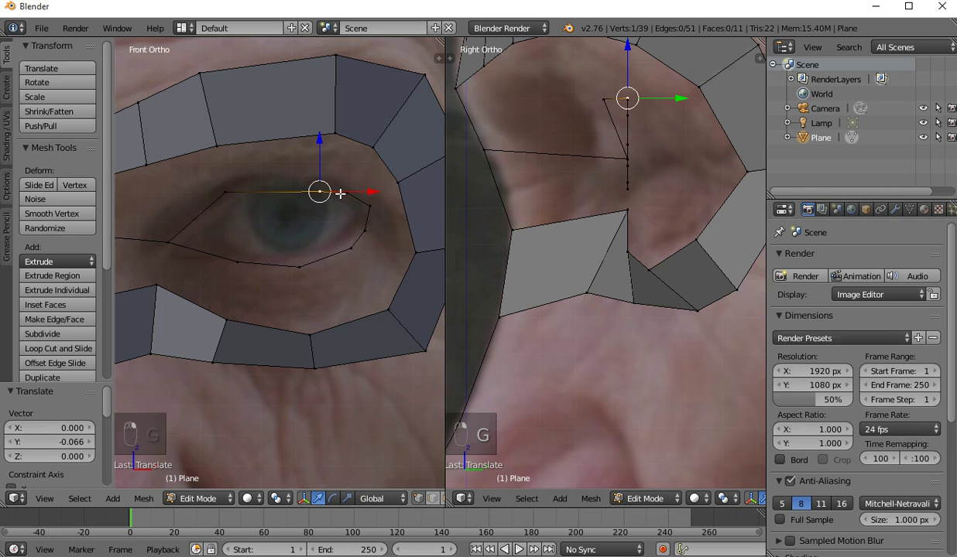
key("g")
left_click(304, 181)
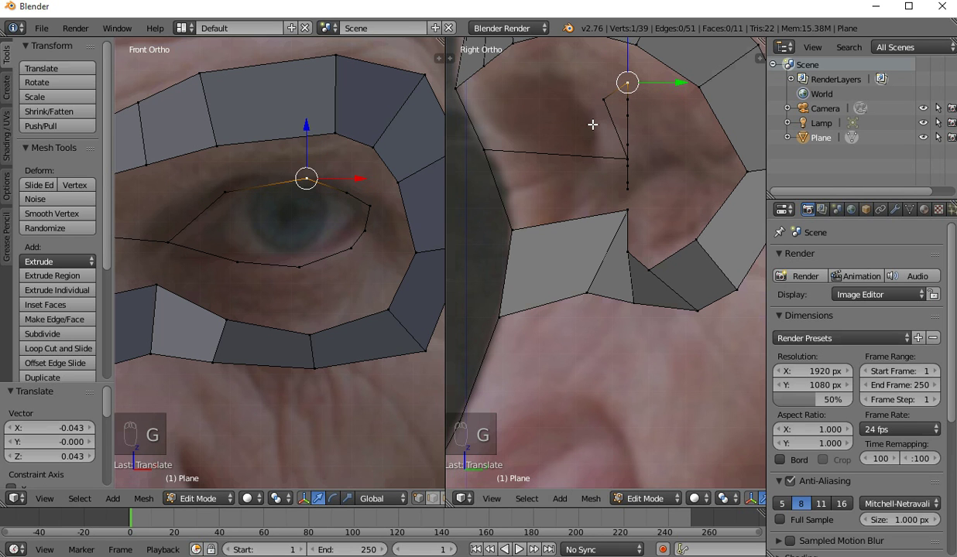
key("g")
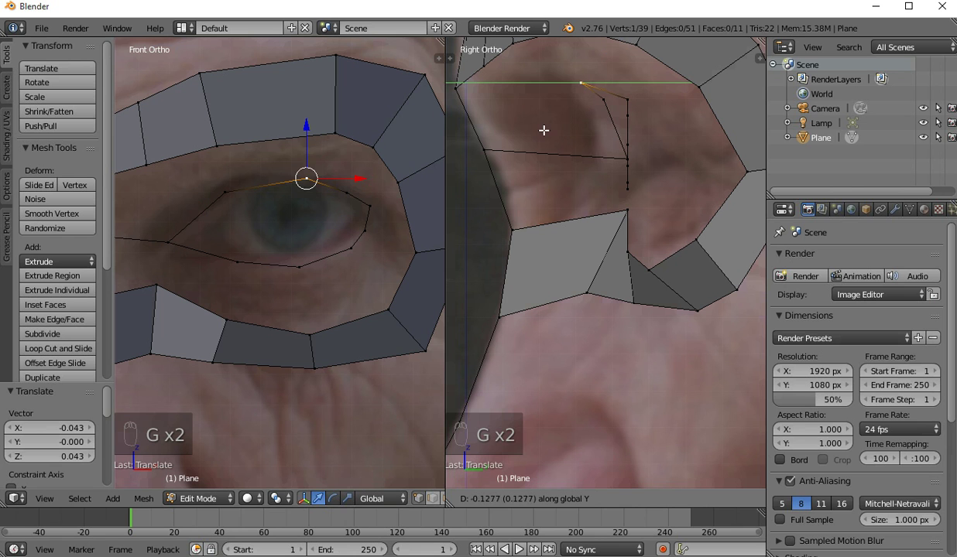
left_click(540, 130)
- Move the upper-eyelid vertex before the outer corner by -0.102 and the upper outer-corner vertex by -0.042 along Y in the side view
right_click(620, 120)
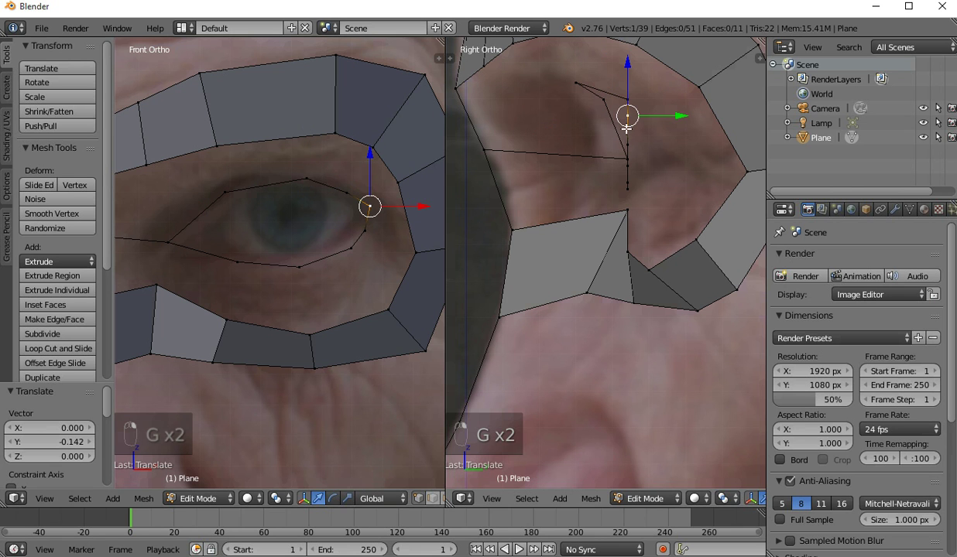
right_click(342, 191)
key("g")
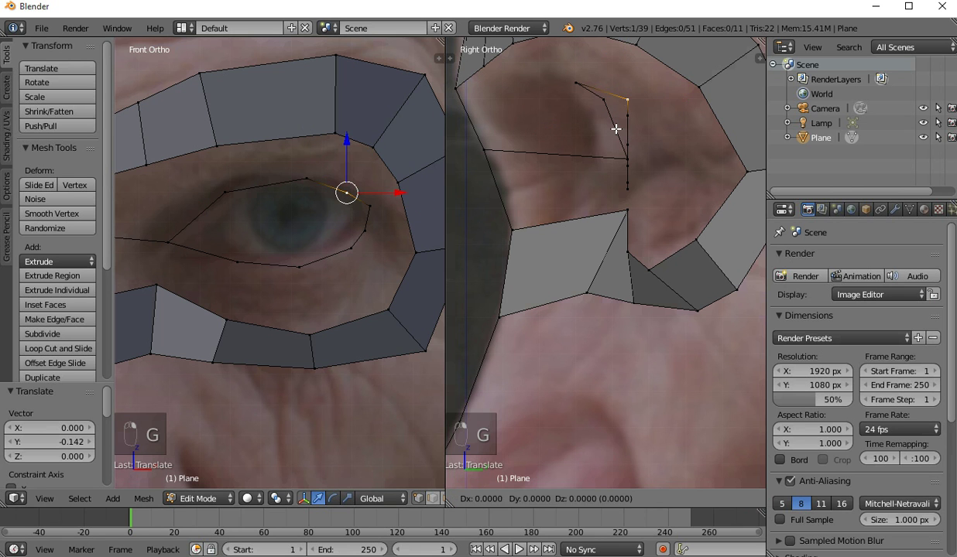
left_click(561, 127)
key("g")
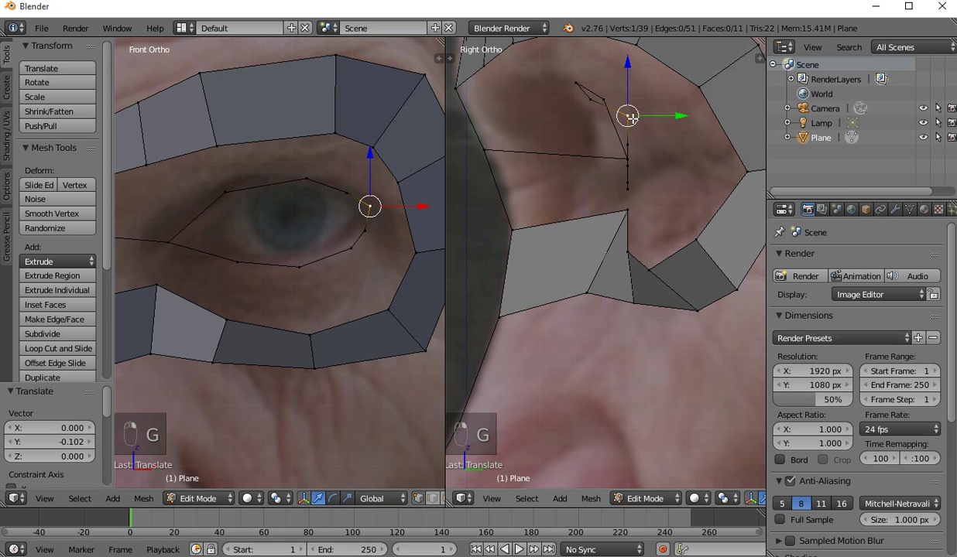
left_click(605, 132)
- Move the lower outer-corner eyelid vertex by 0.015 in X and -0.007 in Z in the front view
right_click(377, 223)
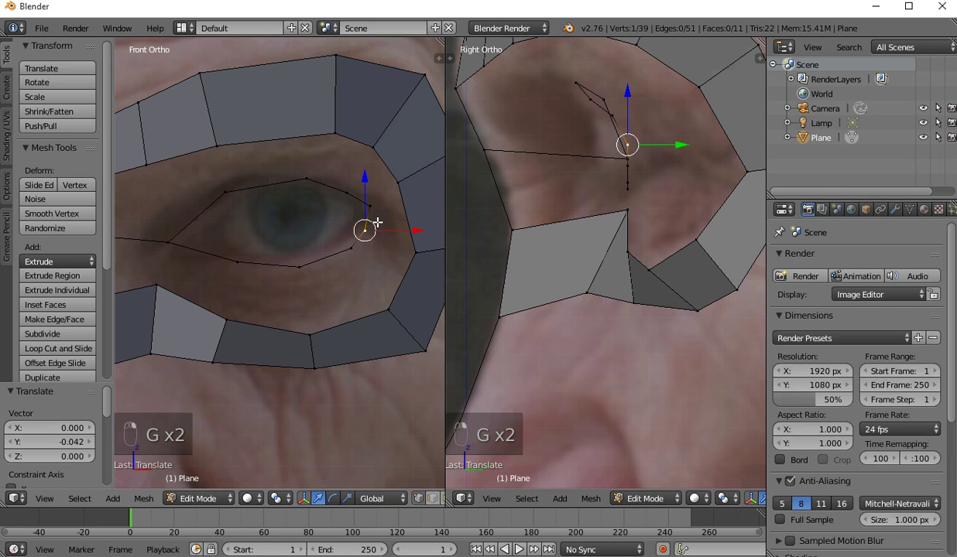
scroll(375, 221, "up", 3)
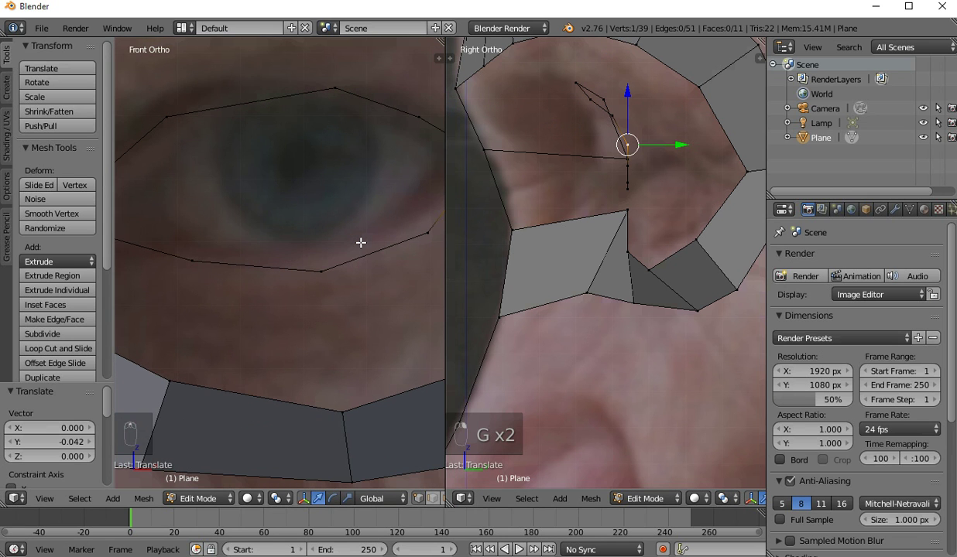
key("KP_Decimal")
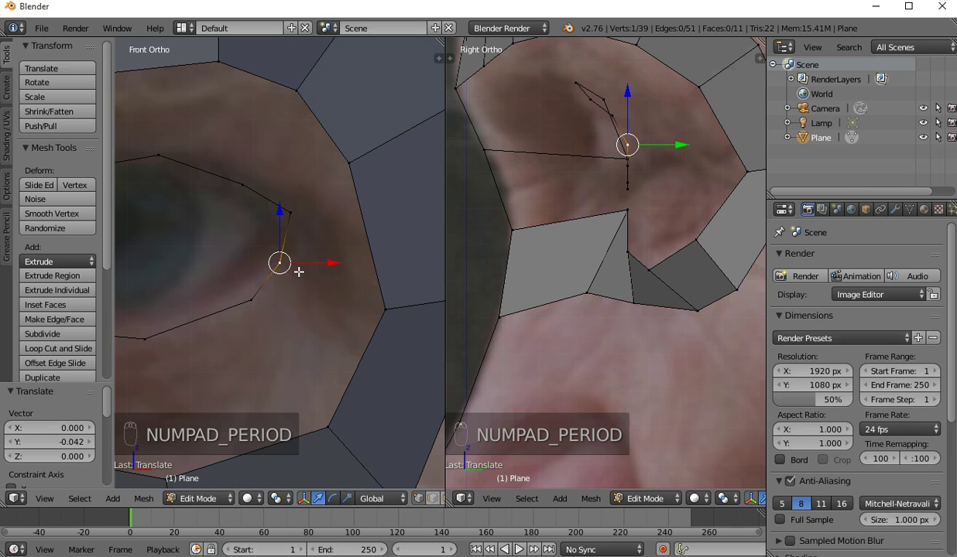
key("g")
left_click(301, 211)
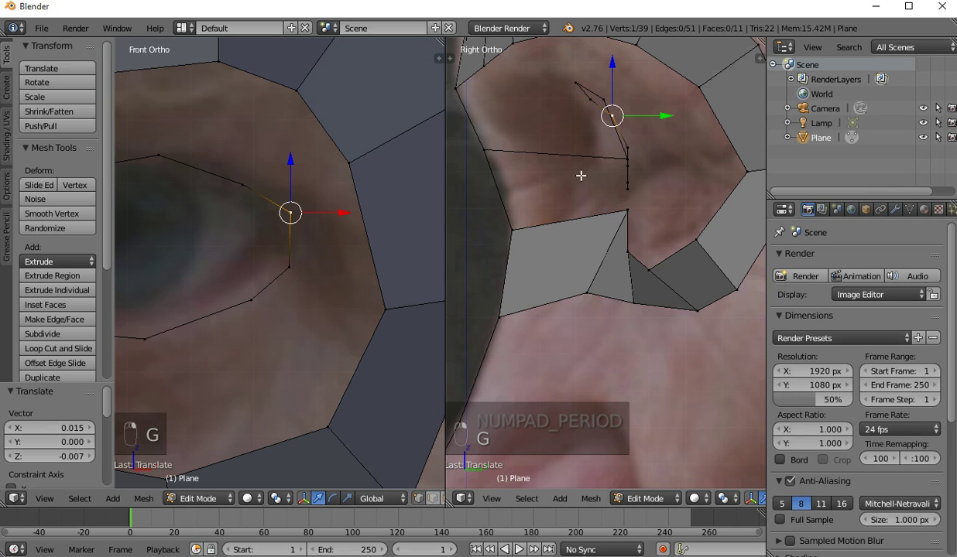
- Move the upper outer-corner eyelid vertex by 0.034 in Y and -0.002 in Z in the side view, and shift the lower outer-corner vertex backward
key("g")
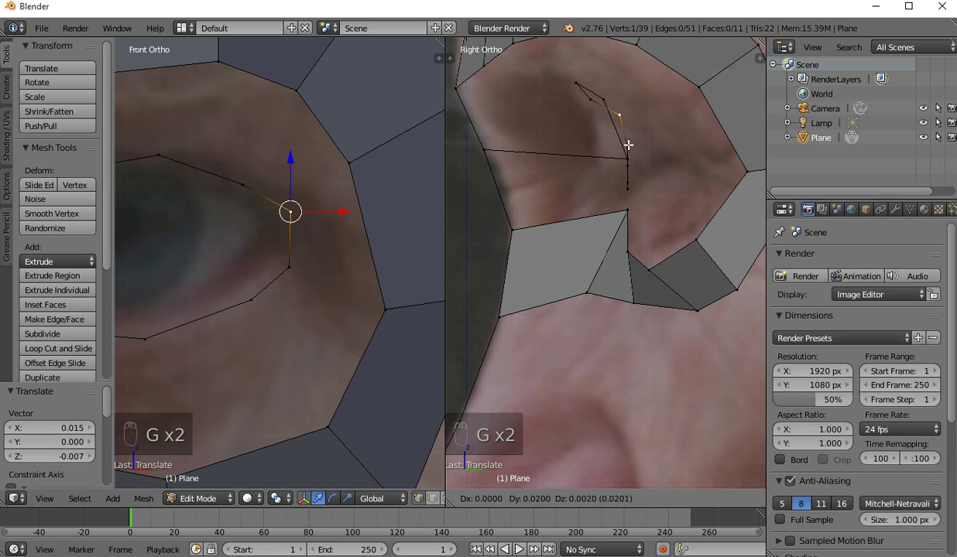
left_click(633, 147)
right_click(312, 256)
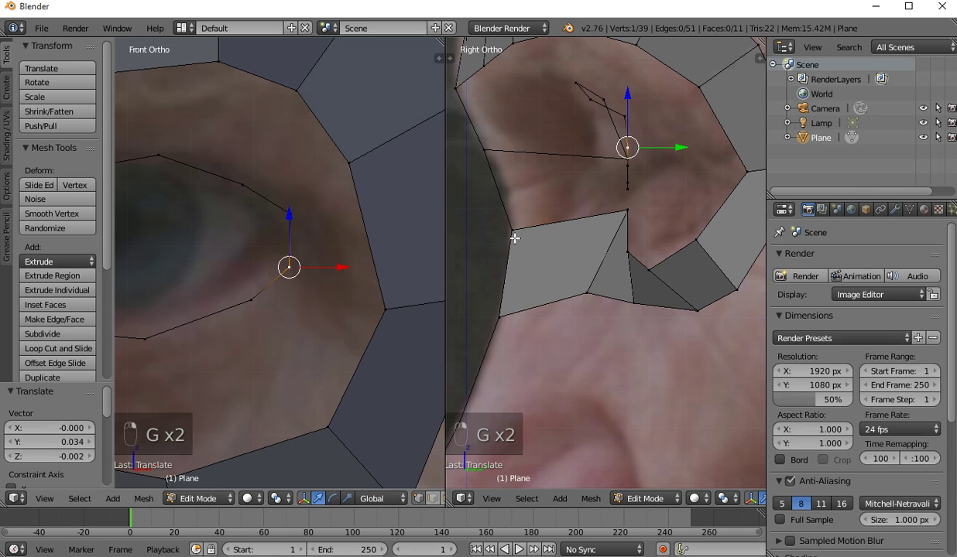
key("g")
left_click(690, 169)
- Move the outer lower-eyelid vertex by 0.042 in Y and -0.018 in Z, and the middle lower-eyelid vertex by -0.030 in Y
right_click(251, 298)
key("g")
left_click(641, 208)
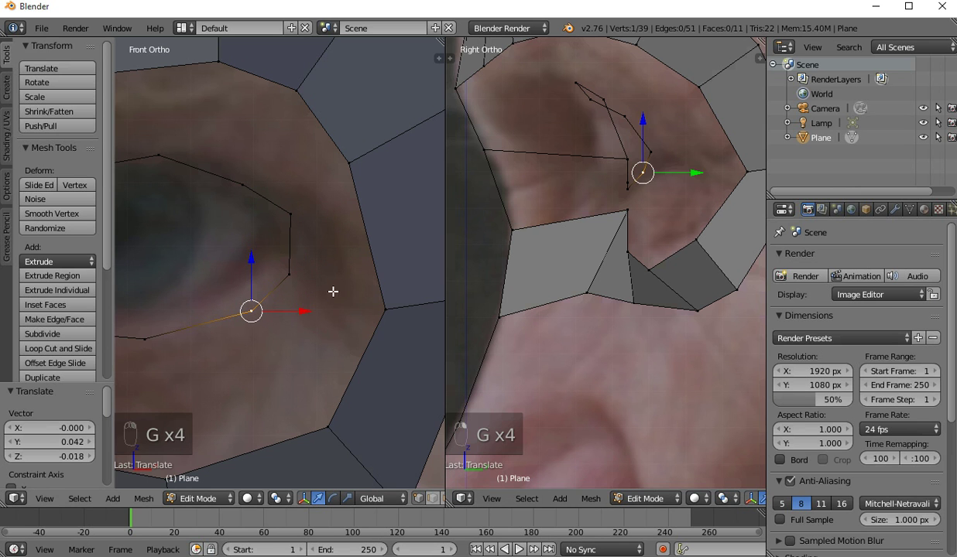
right_click(159, 335)
key("g")
left_click(607, 186)
- Move the lower-eyelid vertex nearest the inner eye corner by -0.070 along Y in the side view
scroll(231, 335, "down", 3)
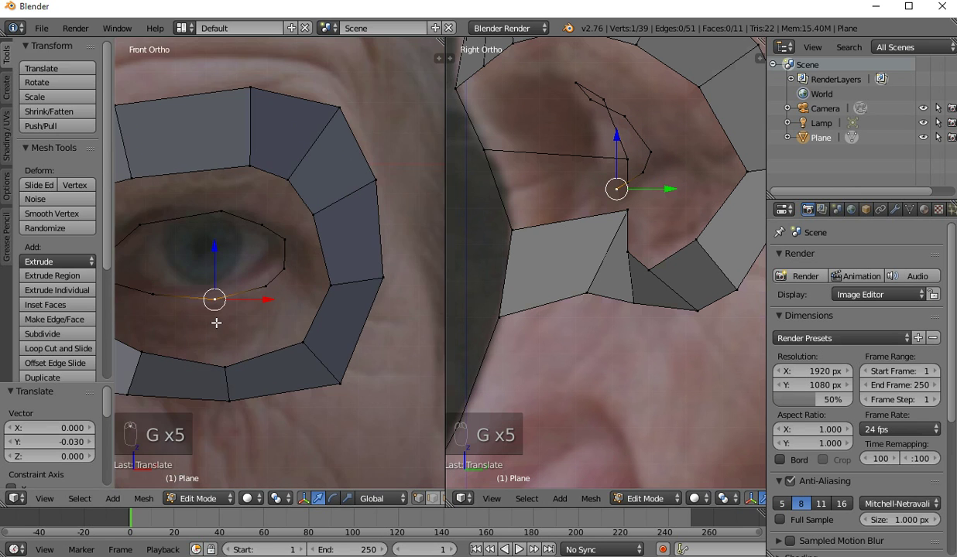
right_click(143, 299)
key("g")
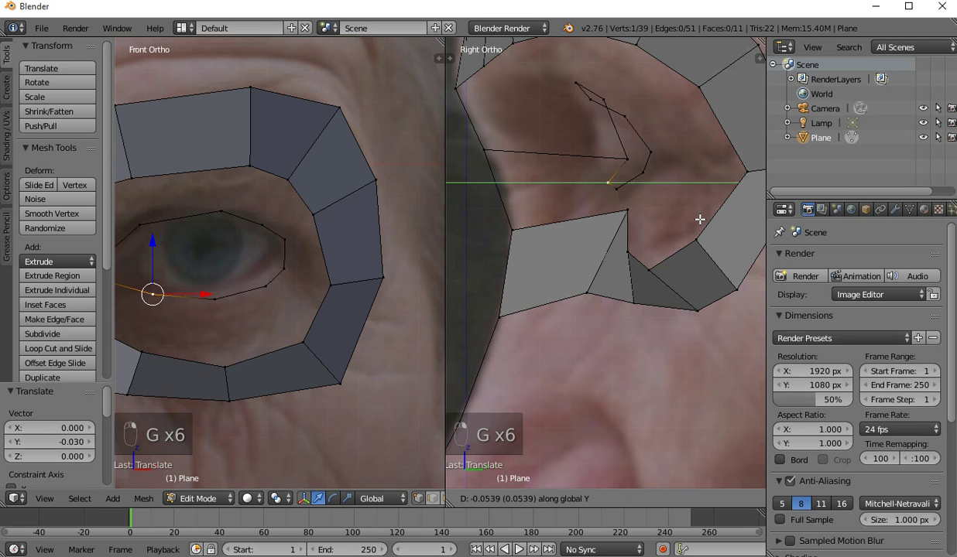
left_click(694, 216)
scroll(232, 306, "down", 2)
scroll(243, 305, "up", 3)
- Select the eyelid loop and the inner border vertices of the surrounding eye ring, leaving out the nose centre-line vertices
right_click(203, 267)
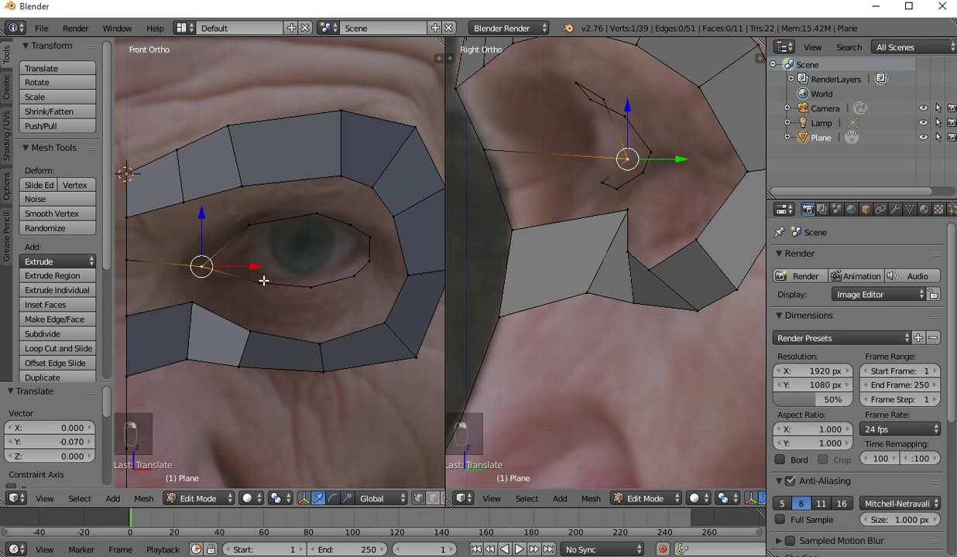
right_click(265, 279, "alt")
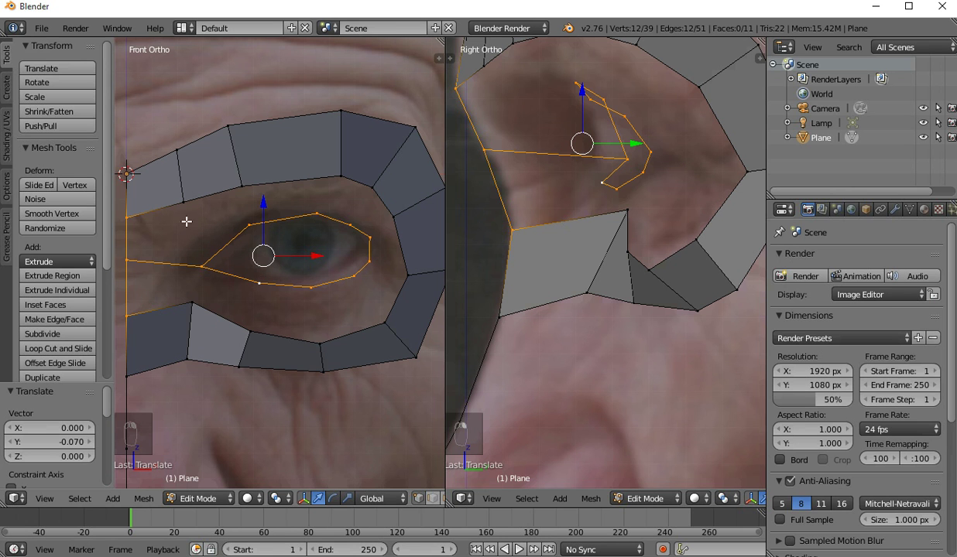
key("c")
mouse_move(124, 197)
middle_mouse_down()
mouse_move(132, 306)
mouse_move(226, 385)
middle_mouse_up()
mouse_move(211, 312)
left_mouse_down()
mouse_move(326, 334)
mouse_move(382, 325)
left_mouse_up()
right_click(382, 325)
right_click(383, 324, "shift")
right_click(407, 276, "shift")
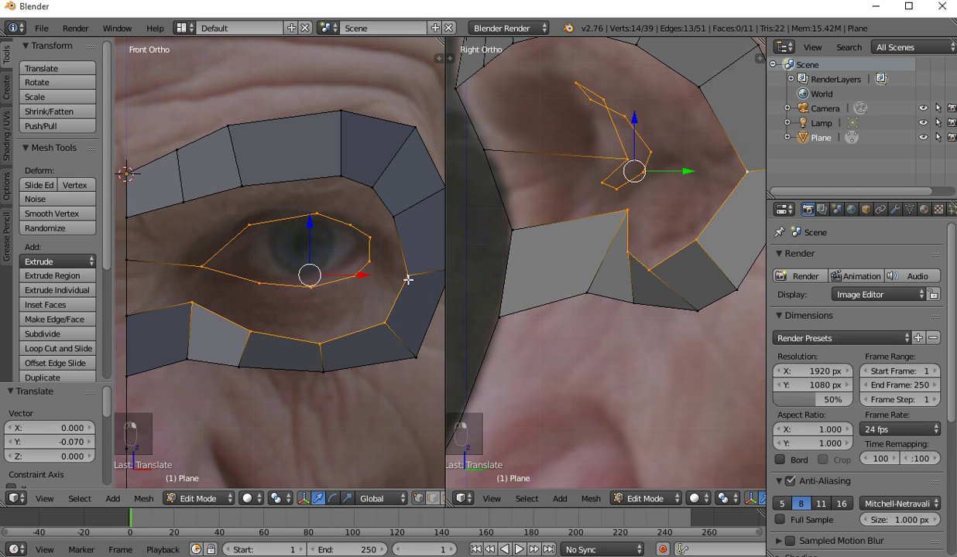
right_click(394, 218, "shift")
right_click(372, 187, "shift")
right_click(341, 176, "shift")
right_click(241, 187, "shift")
right_click(183, 205, "shift")
- Try to bridge the eyelid loop to the inner border of the eye ring, and undo the bridge
key("w")
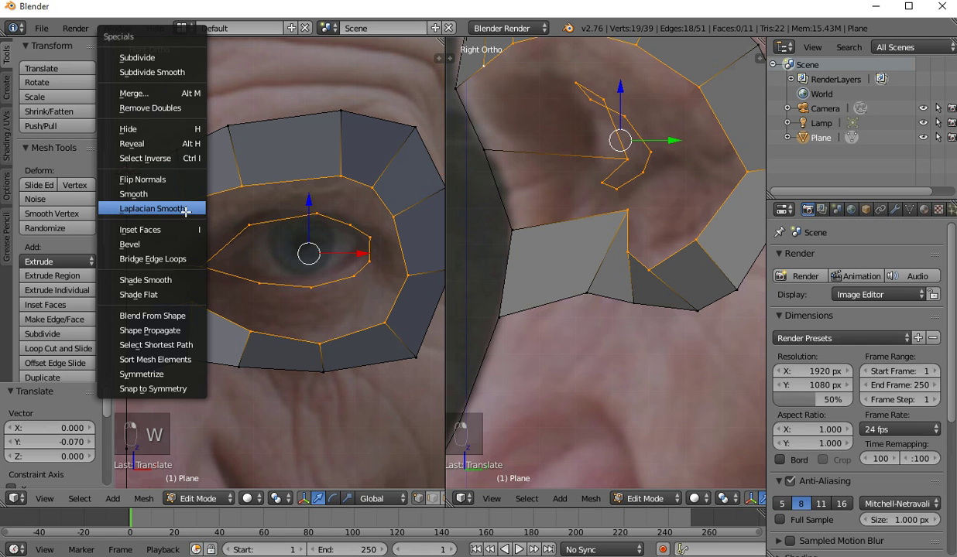
left_click(171, 258)
key("ctrl+z")
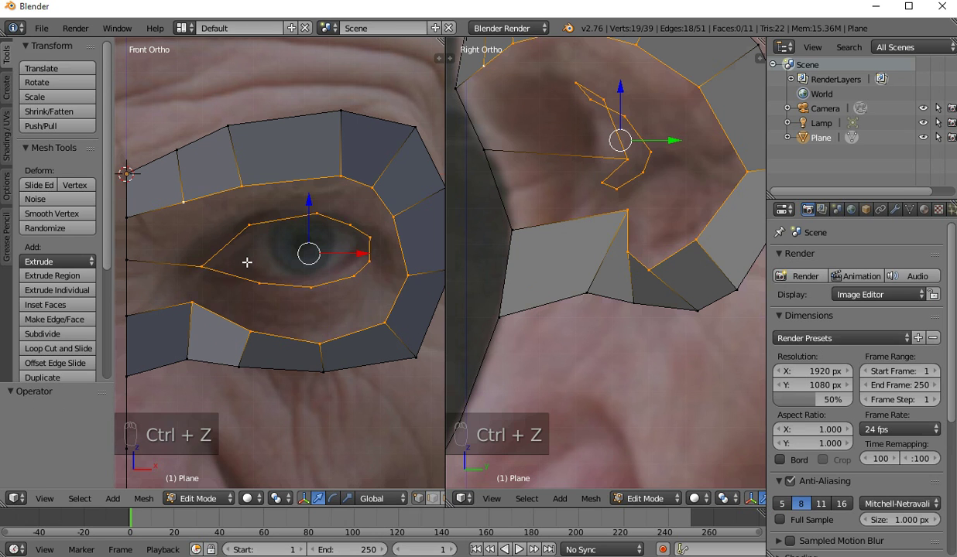
- Deselect the inner eye corner and the nose-side ring vertices above and below it, and bridge the two remaining edge loops
right_click(202, 264, "shift")
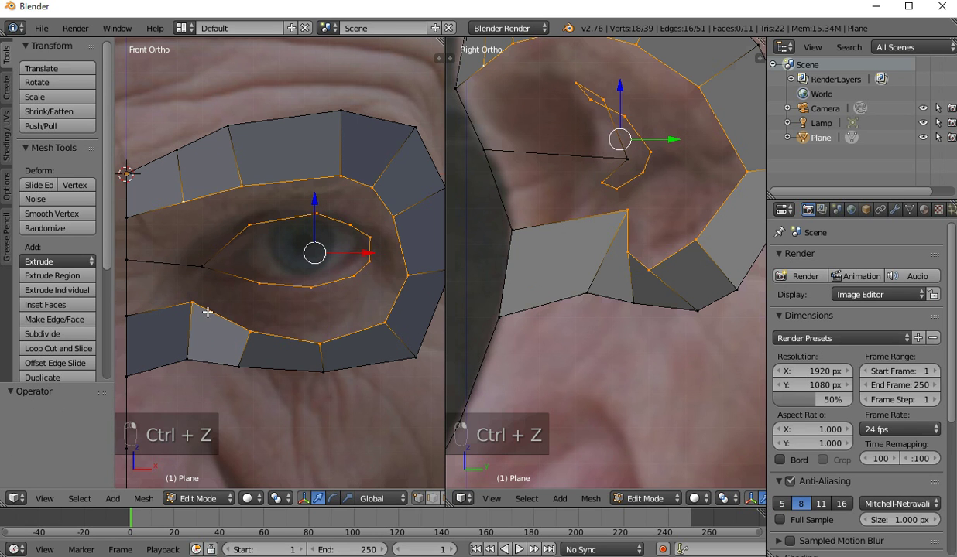
right_click(198, 306, "shift")
right_click(184, 209, "shift")
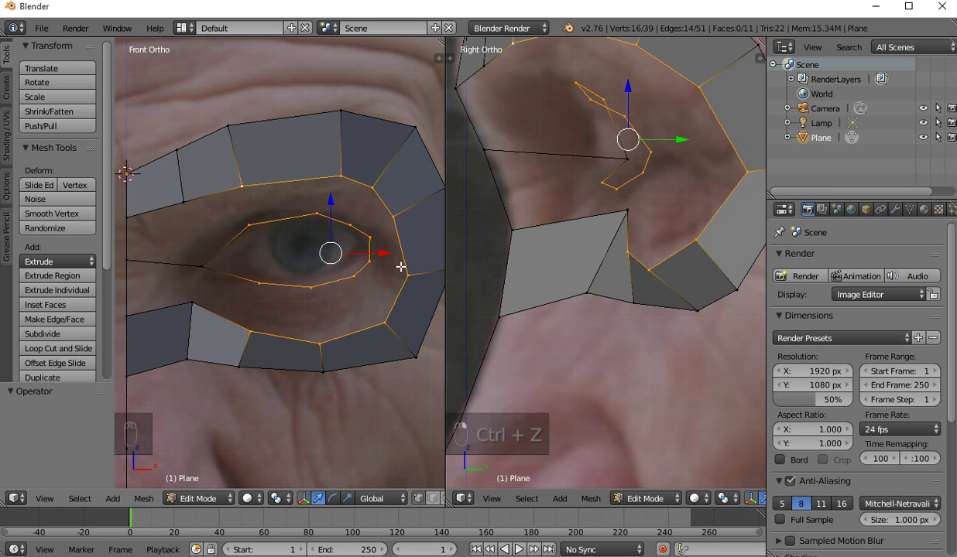
key("w")
left_click(284, 286)
- Fill the two four-sided gaps above and below the inner eye corner with faces
right_click(229, 217)
right_click(183, 268, "shift")
right_click(183, 206, "shift")
right_click(223, 185, "shift")
key("f")
right_click(201, 264)
right_click(191, 301, "shift")
right_click(249, 331, "shift")
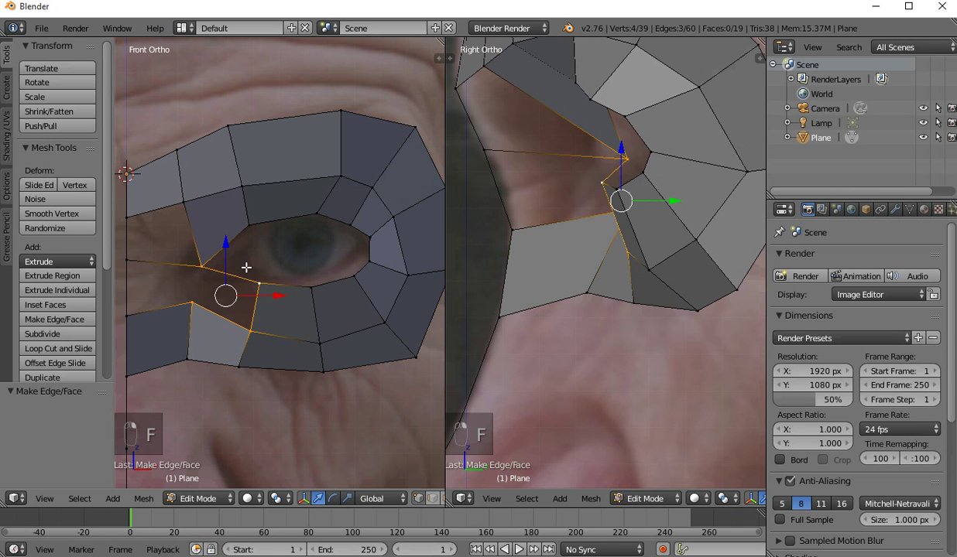
right_click(257, 285, "shift")
key("f")
- Fill the lower and upper gaps between the inner eye corner and the nose-bridge centre line with faces
right_click(193, 301)
right_click(201, 265, "shift")
right_click(126, 260, "shift")
right_click(127, 315, "shift")
key("f")
right_click(200, 267)
right_click(182, 209, "shift")
right_click(134, 213, "shift")
right_click(133, 250, "shift")
key("f")
- Add a centred loop cut with one cut through the faces between the eyelid and the eye ring
scroll(318, 257, "down", 3)
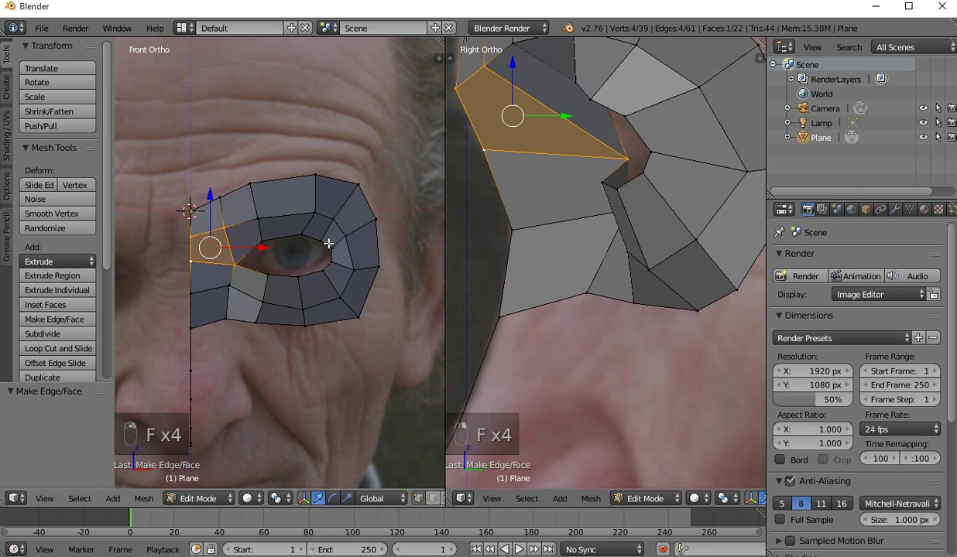
scroll(288, 261, "up", 4)
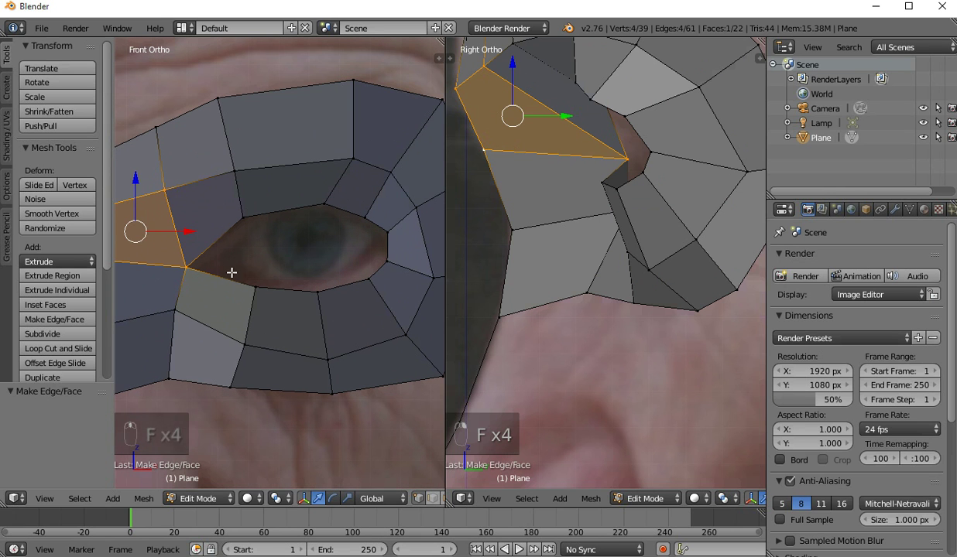
key("ctrl+r")
left_click(186, 215)
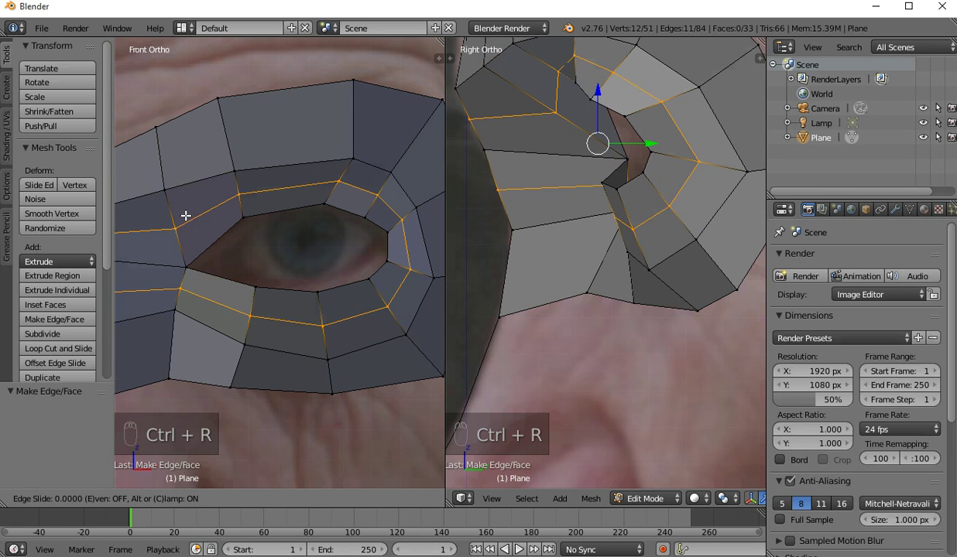
left_click(186, 215)
- Deselect the new loop's two centre-line vertices and move the rest of the loop 0.120 along Y in the side view
scroll(239, 222, "down", 1)
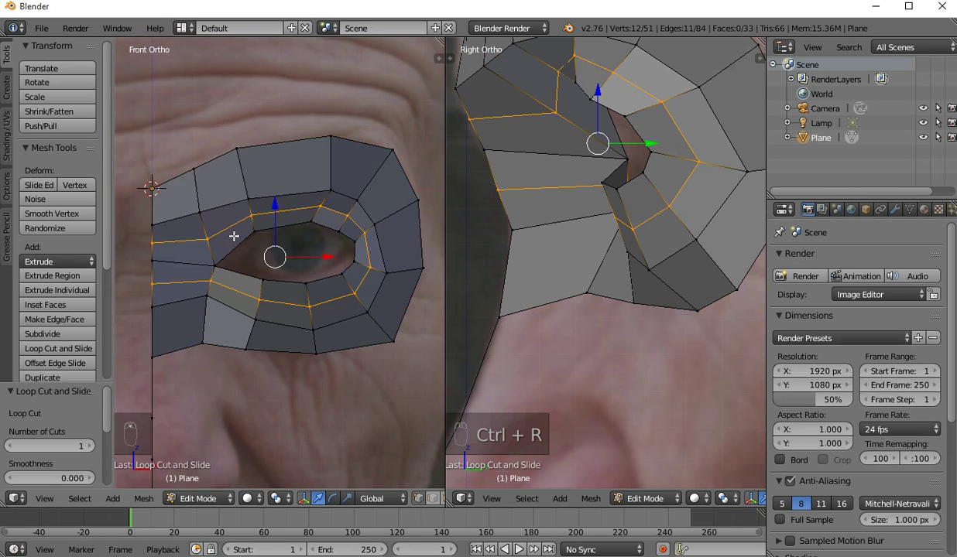
key("c")
middle_click(128, 240)
middle_click_drag(129, 240, 132, 305)
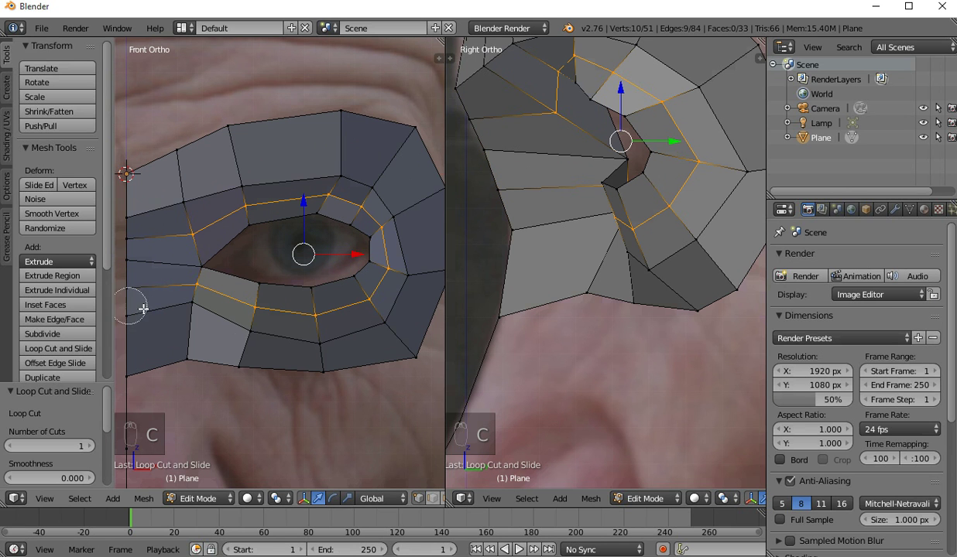
key("g")
key("y")
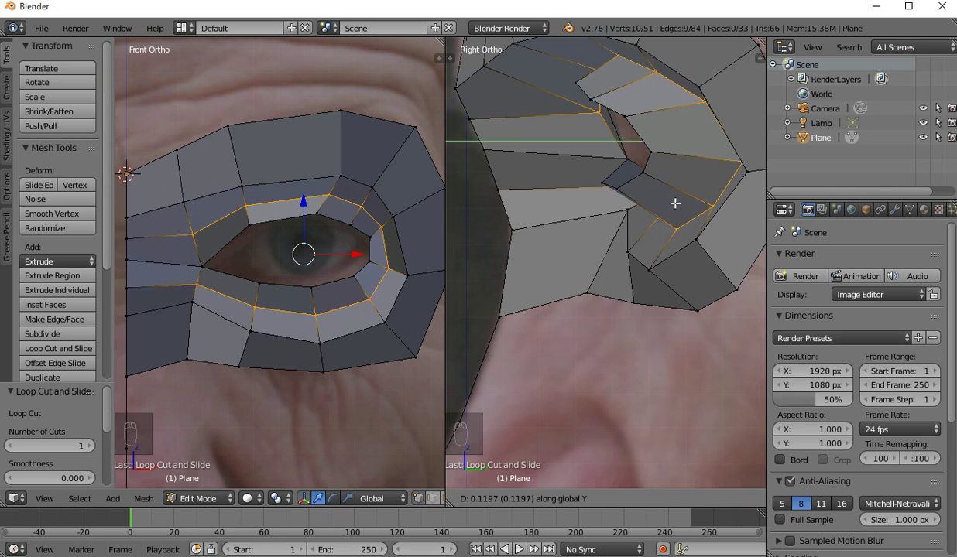
left_click(676, 203)
- Add a single vertical loop cut through the nose-bridge faces and slide it slightly toward the centre line
scroll(256, 222, "down", 3)
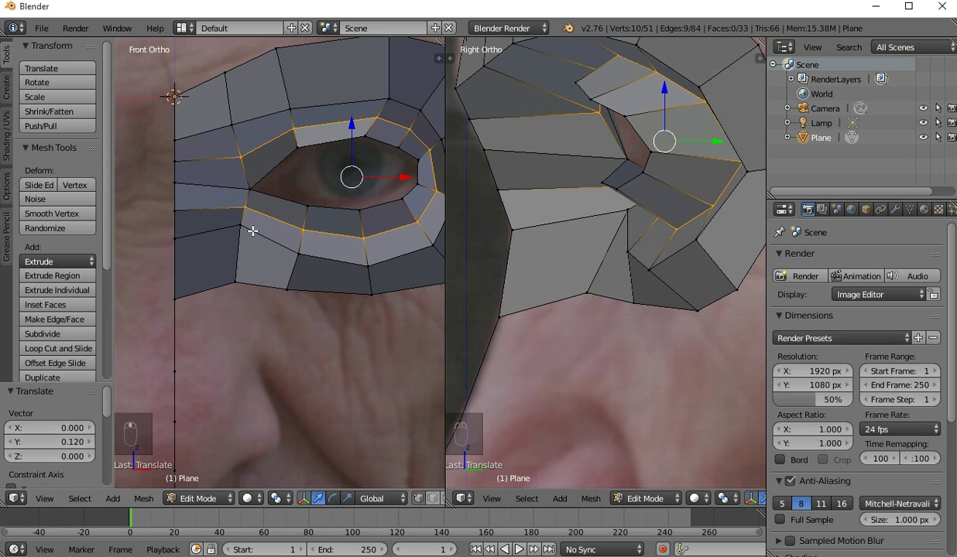
key("ctrl+r")
left_click(209, 185)
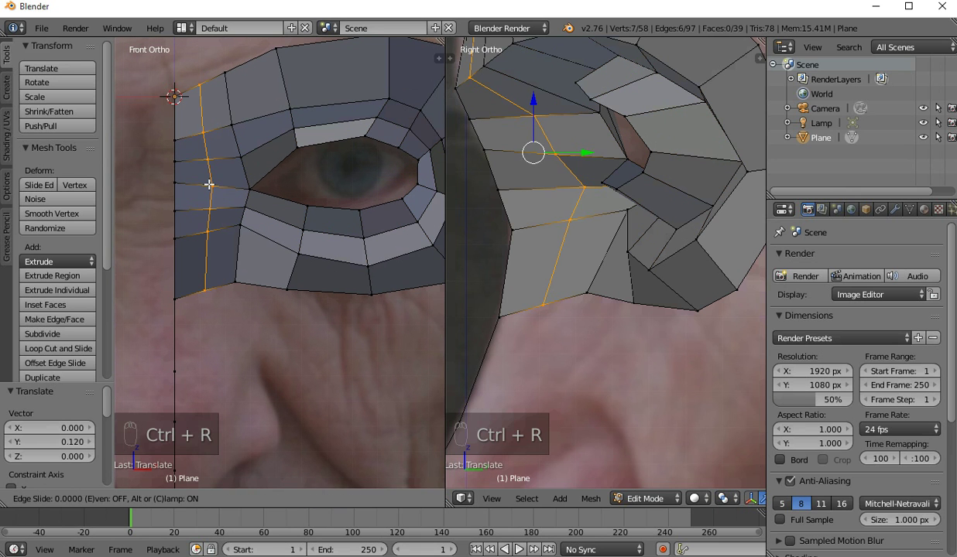
left_click(203, 185)
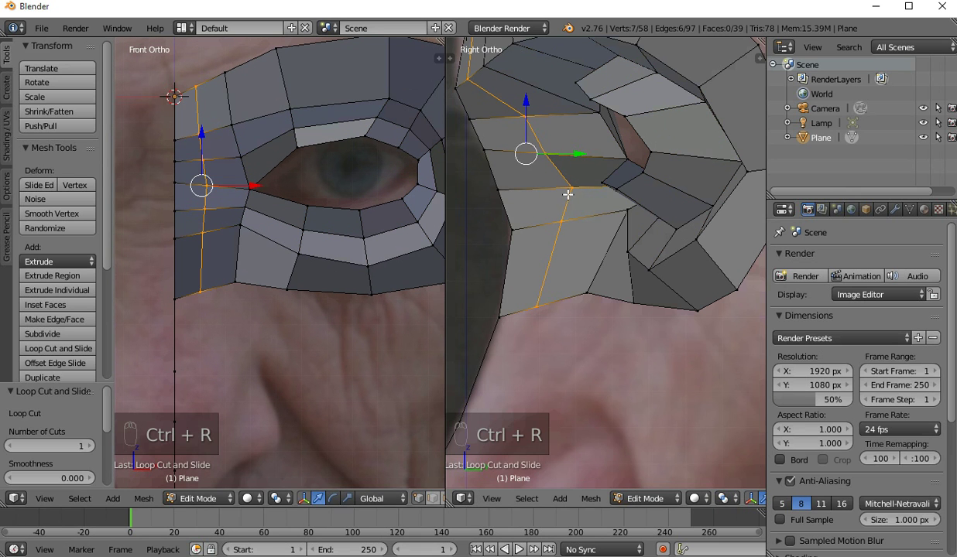
- Move the new loop's three lower vertices forward toward the nose profile in the side view
right_click(567, 188)
key("g")
left_click(555, 228)
key("g")
left_click(518, 230)
key("g")
left_click(523, 304)
- Move the new loop's vertices beside and above the inner eye corner forward toward the nose profile
right_click(534, 147)
key("g")
left_click(515, 147)
key("g")
left_click(535, 164)
key("g")
left_click(509, 93)
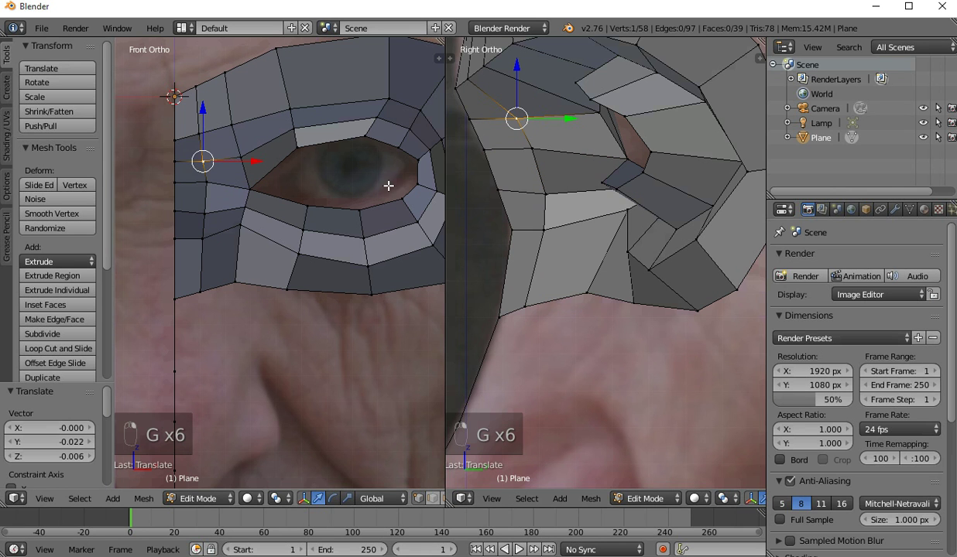
- Select the whole mesh and set its faces to smooth shading
scroll(301, 250, "down", 2)
scroll(232, 177, "down", 1)
middle_click_drag(233, 176, 199, 181, "shift")
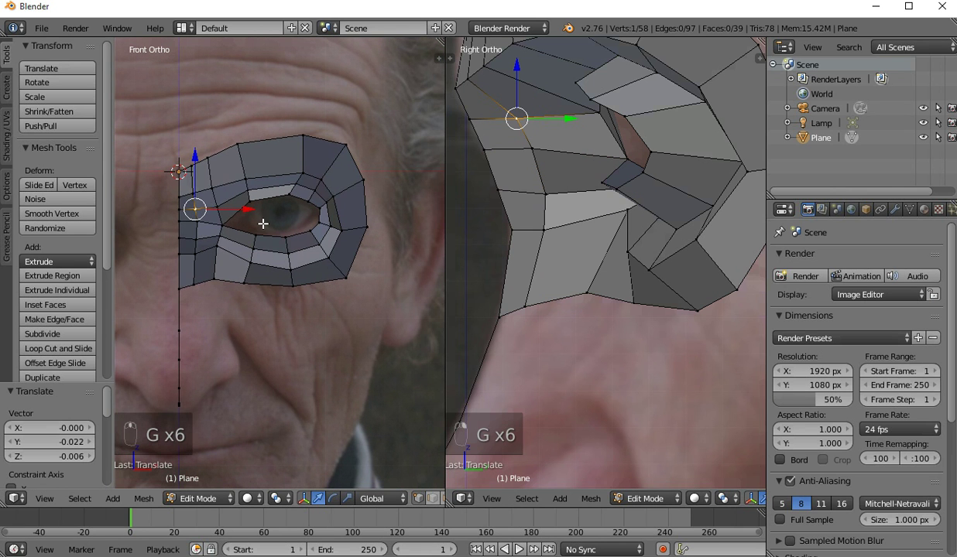
key("a")
key("a")
key("a")
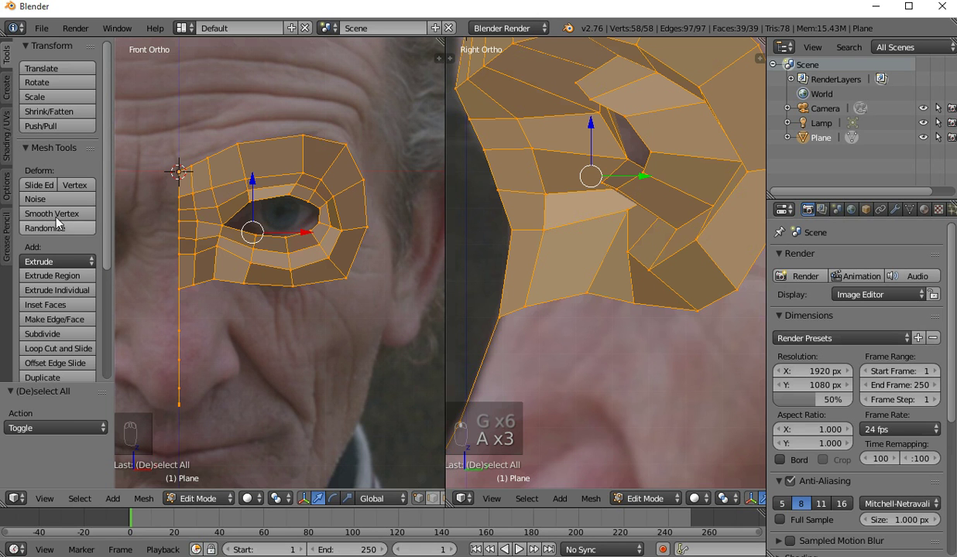
left_click(7, 126)
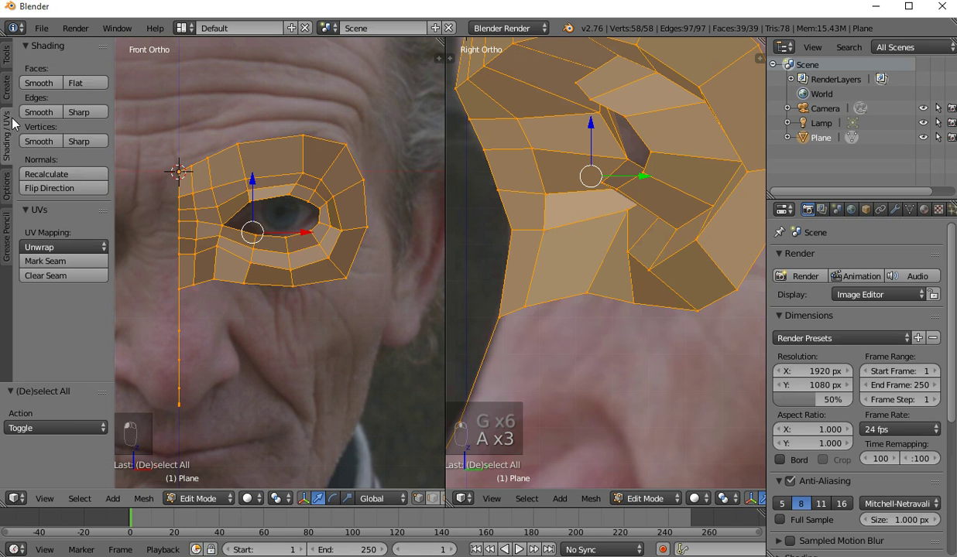
left_click(40, 83)
- Add a Subdivision Surface modifier to the mesh
left_click(896, 208)
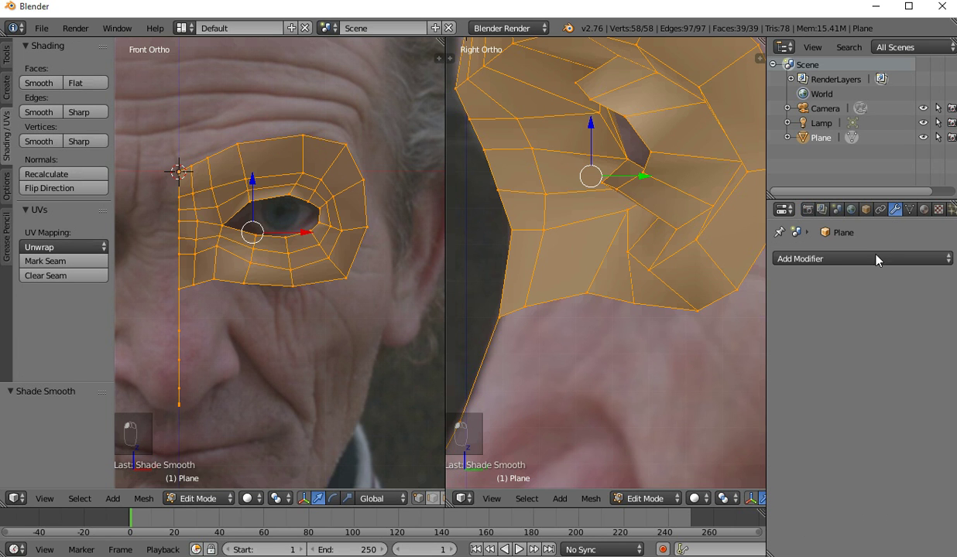
left_click(793, 256)
left_click(681, 501)
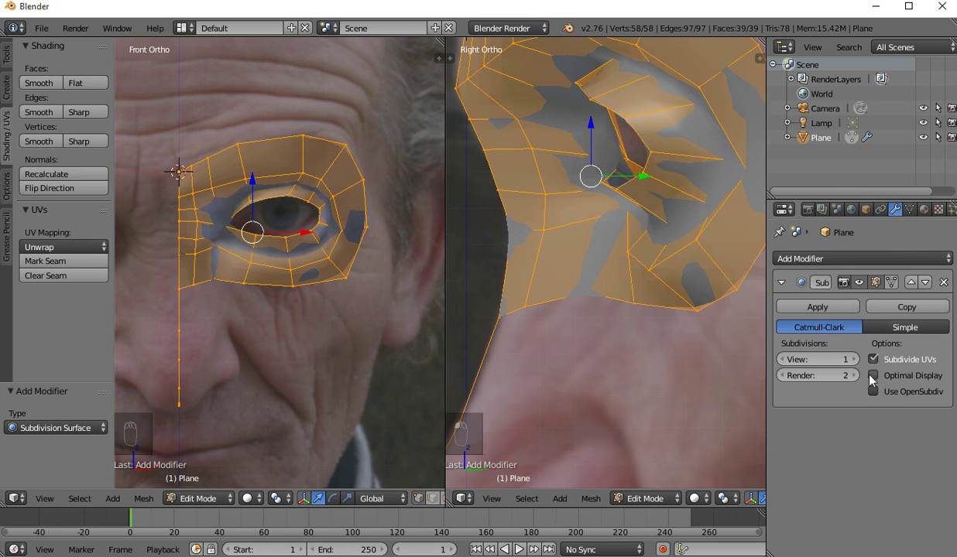
- Extrude the bridge loop's lowest vertex twice down the nose in the side view, following the profile to the tip
scroll(250, 190, "up", 2)
middle_click_drag(250, 191, 288, 184, "shift")
key("KP_1")
scroll(252, 265, "up", 2)
right_click(204, 237)
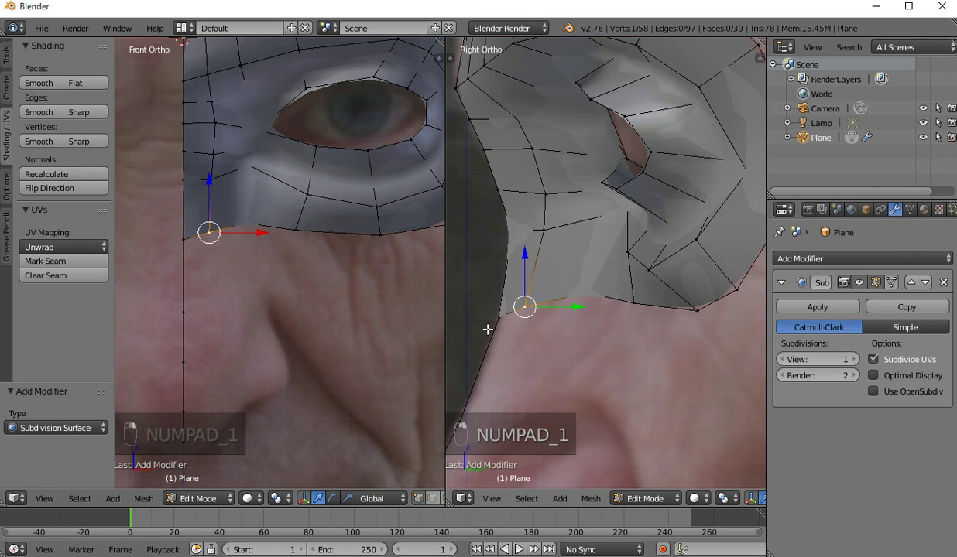
middle_click_drag(248, 303, 255, 206, "shift")
middle_click_drag(520, 291, 693, 84, "shift")
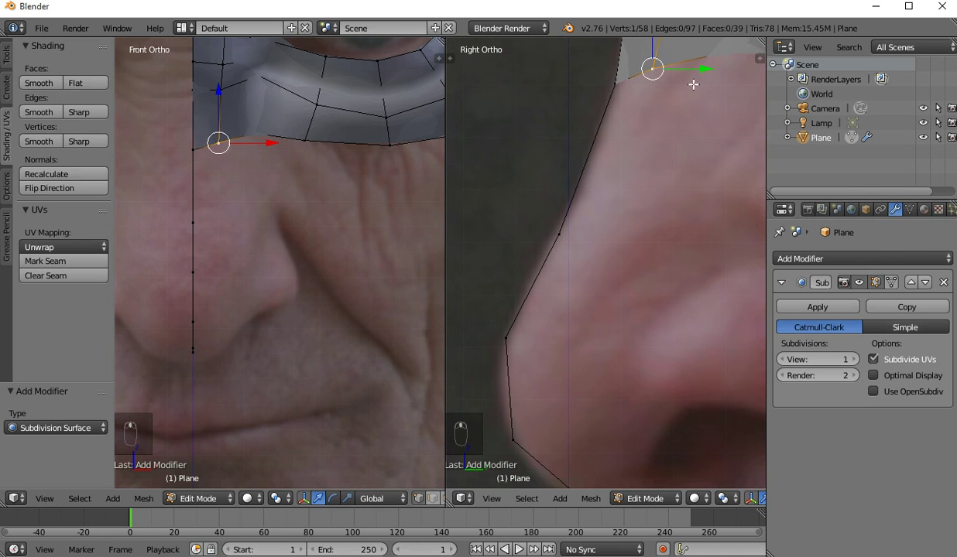
key("g")
right_click(659, 106)
key("e")
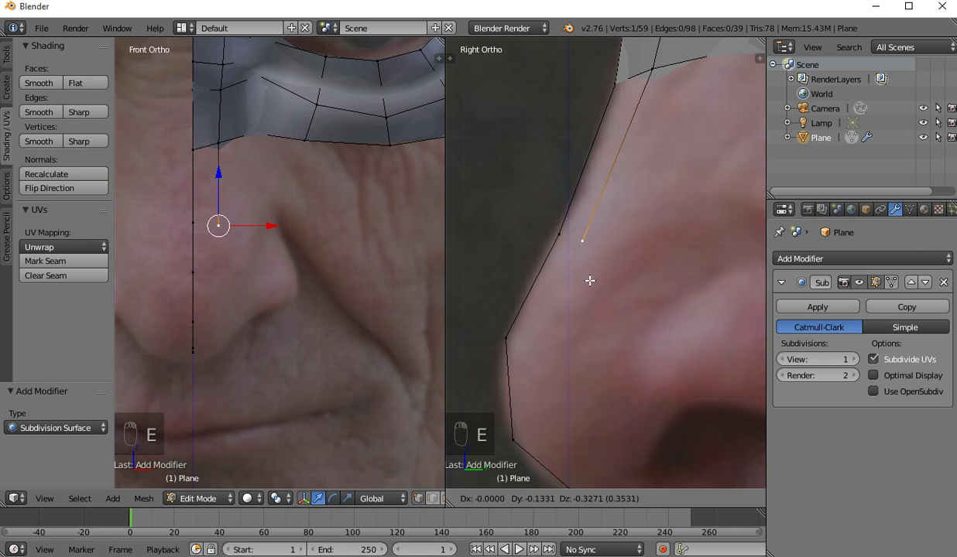
left_click(573, 285)
key("e")
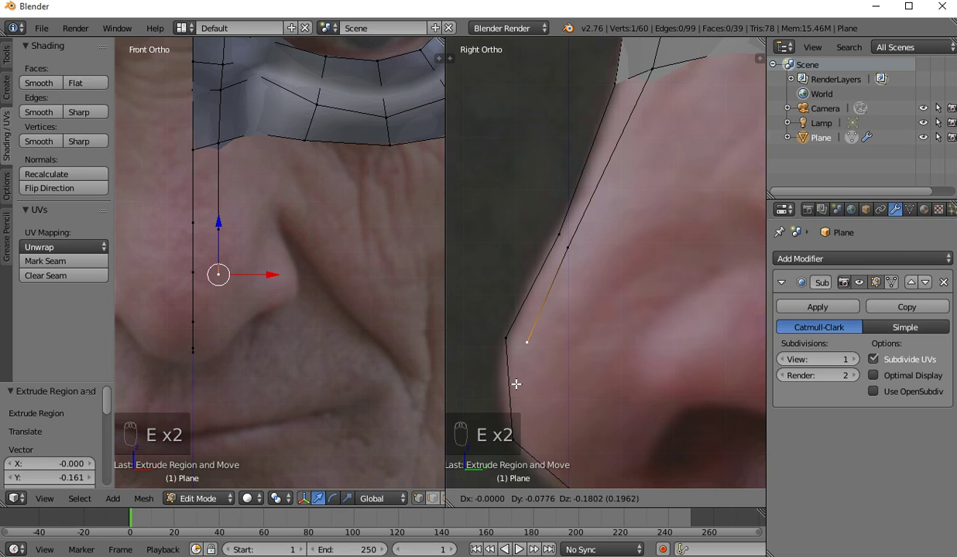
left_click(496, 449)
- Extrude three more vertices around the nose tip and back along its underside, parallel to the profile line
scroll(577, 326, "down", 3)
key("e")
left_click(587, 377)
key("e")
left_click(627, 416)
key("e")
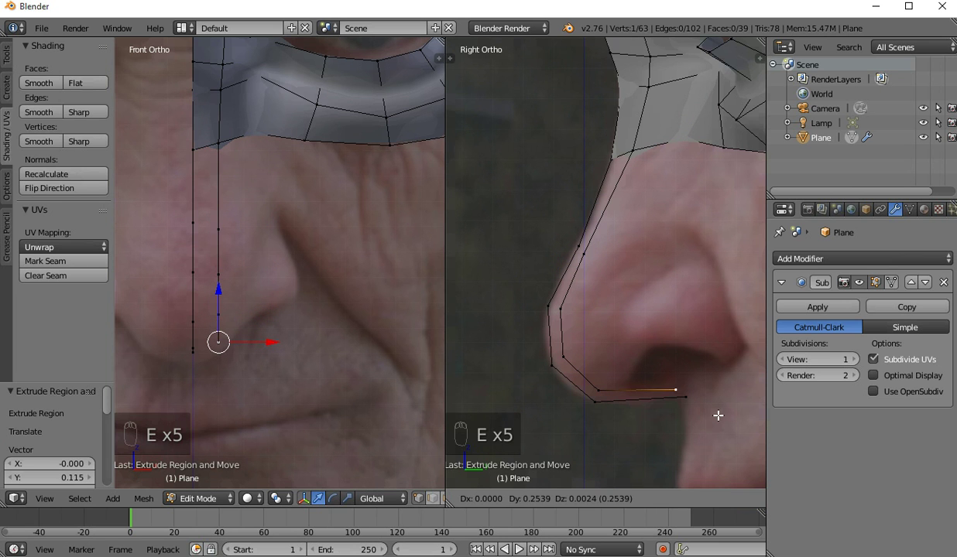
left_click(711, 411)
- Fill the strip between the profile line and the extruded line with faces under the nose and around the lower tip
right_click(678, 403, "shift")
right_click(595, 401, "shift")
right_click(598, 389, "shift")
key("f")
right_click(594, 399)
right_click(597, 390, "shift")
right_click(552, 364, "shift")
right_click(563, 358, "shift")
key("f")
- Fill the rest of the strip with three faces, from the nose tip up to the nose bridge
right_click(563, 357)
right_click(551, 364, "shift")
right_click(550, 306, "shift")
key("f")
right_click(551, 306)
right_click(551, 307, "shift")
right_click(581, 251, "shift")
key("f")
right_click(581, 250)
right_click(580, 250, "shift")
right_click(610, 159, "shift")
right_click(633, 152, "shift")
key("f")
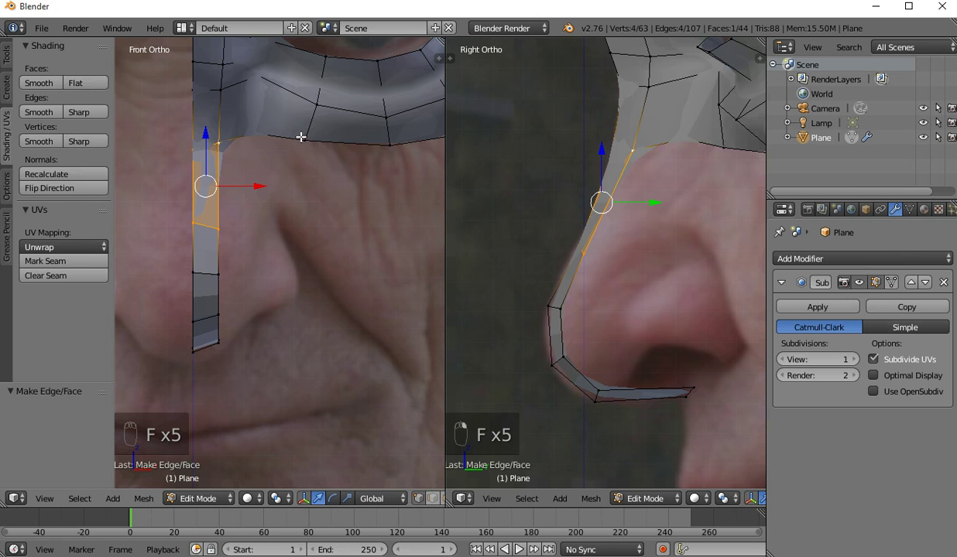
- Add a single loop cut across the lower inner faces of the eye ring and slide it toward the nose
key("ctrl+r")
left_click(275, 123)
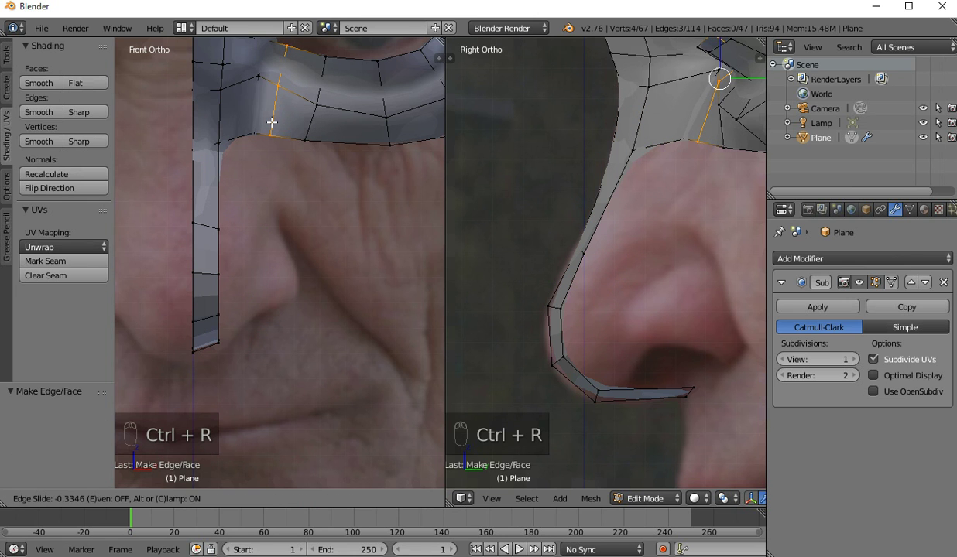
left_click(269, 122)
- Extrude the eye ring's lower inner corner vertex twice in the side view, down the nose's side toward the tip
right_click(268, 136)
right_click(248, 135)
scroll(679, 145, "up", 2)
middle_click_drag(679, 146, 626, 192, "shift")
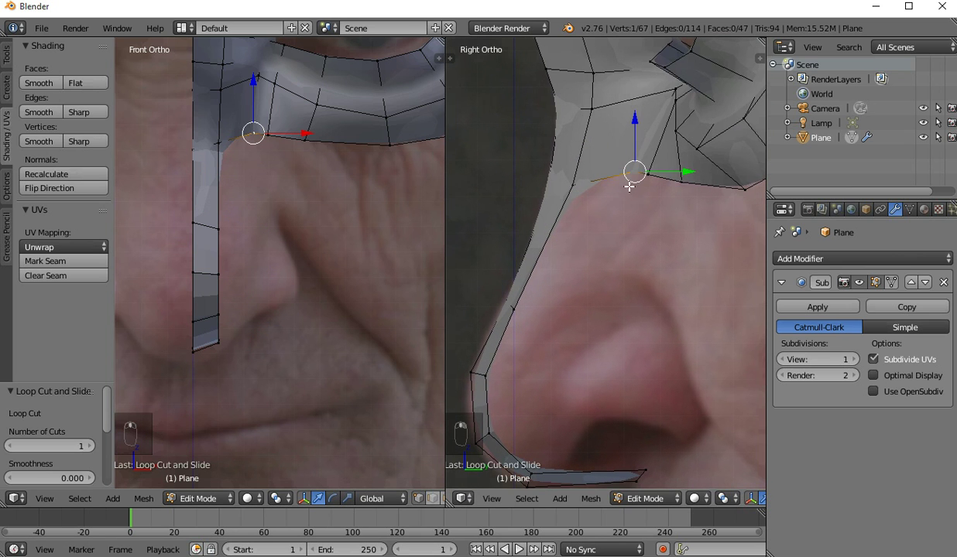
key("e")
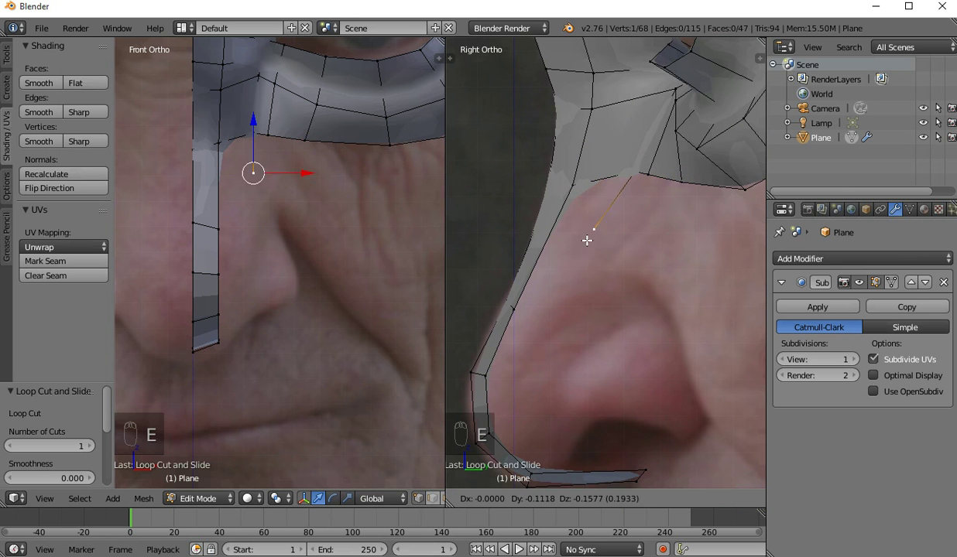
left_click(544, 317)
scroll(549, 308, "down", 1)
key("e")
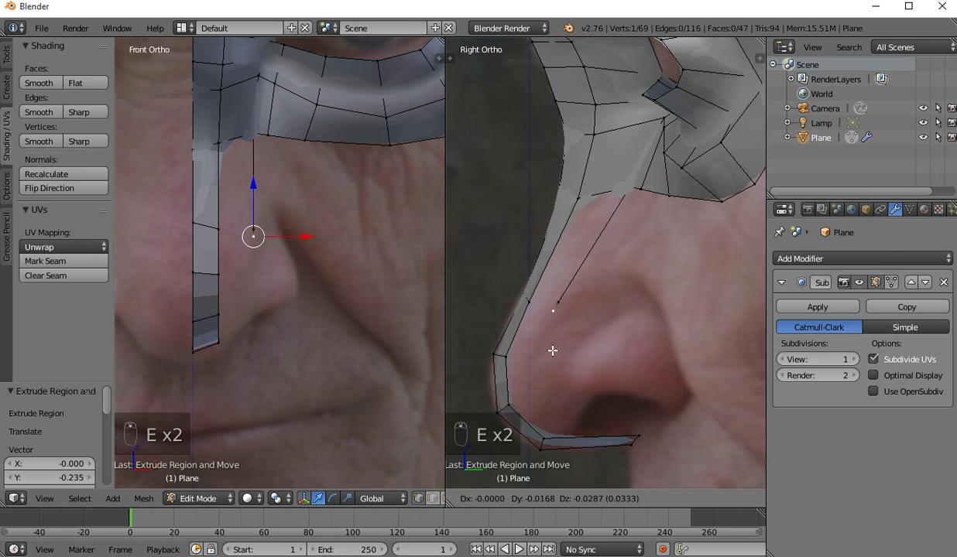
left_click(538, 389)
- Extrude two more vertices from the nose-side line, backward along the nostril's upper edge to the nose wing
scroll(542, 368, "down", 1)
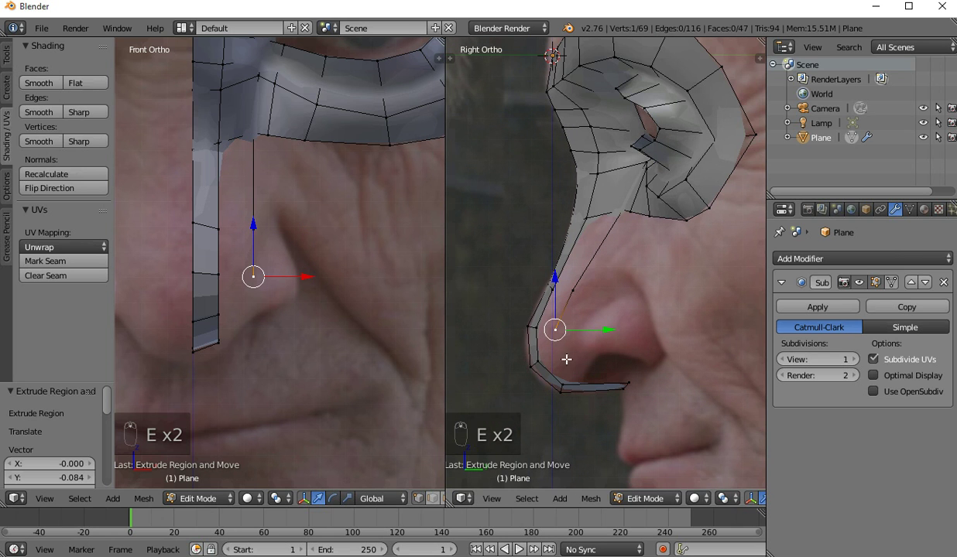
key("e")
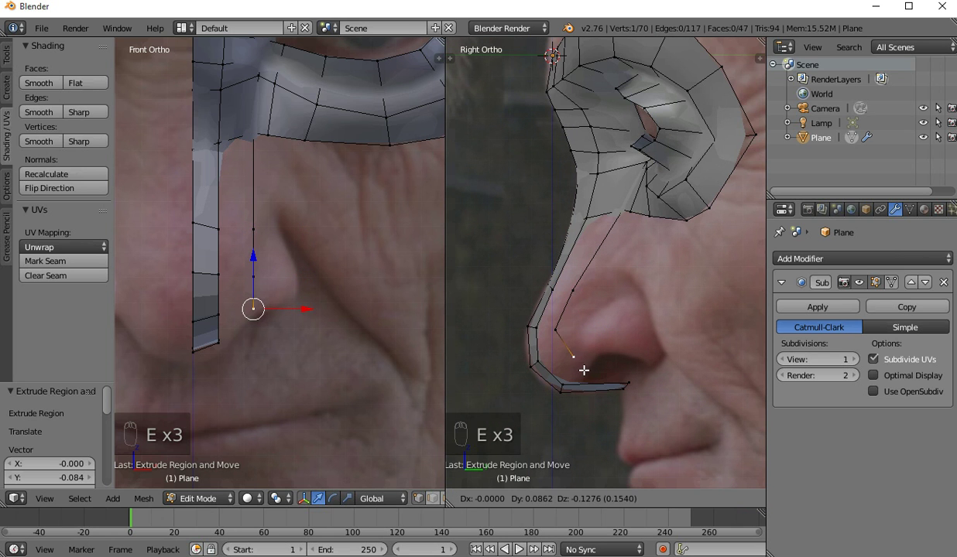
left_click(589, 373)
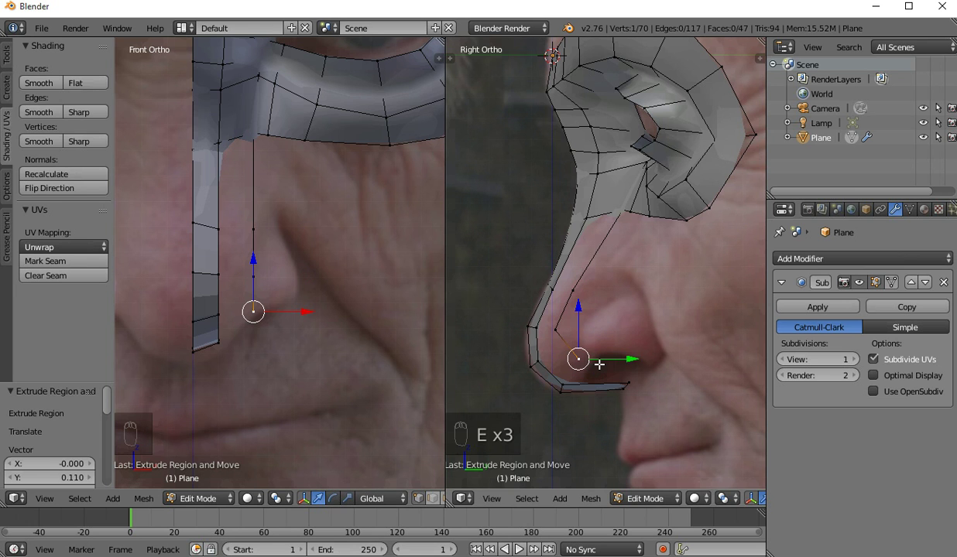
key("e")
left_click(652, 361)
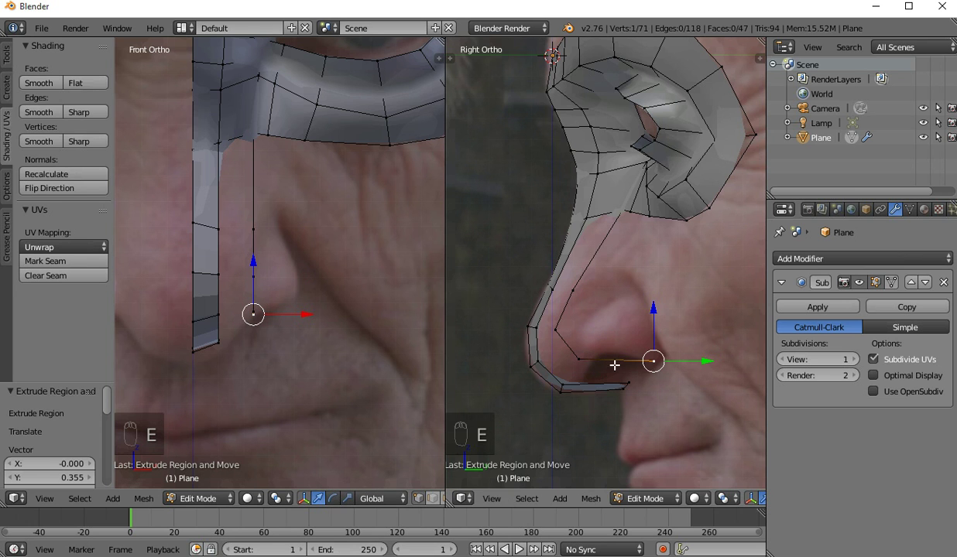
- Move the line's end vertex outward in the front view and its neighbour 0.086 along Y and 0.066 along Z
key("g")
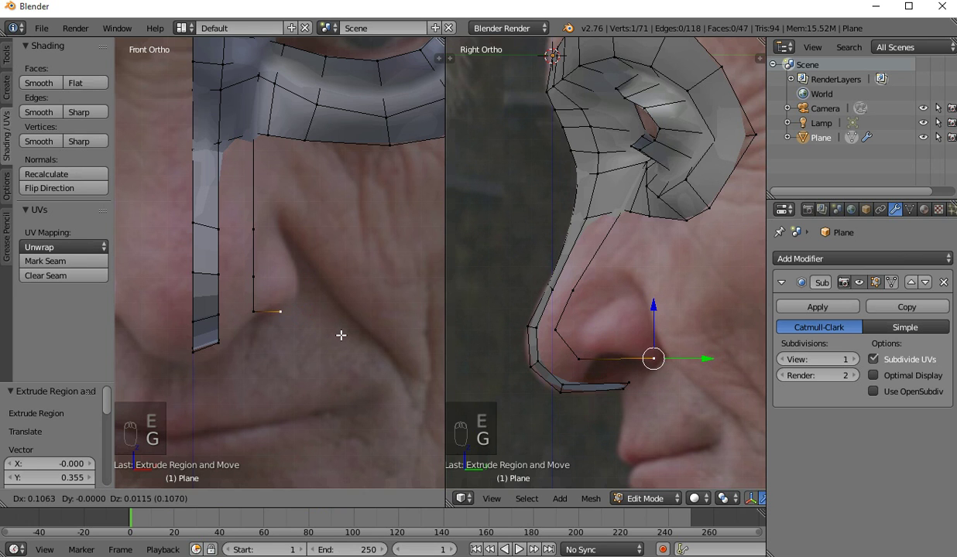
left_click(341, 336)
key("g")
left_click(600, 339)
- Move the two middle vertices of the nose-side line inward toward the centre line in the front view
right_click(570, 328)
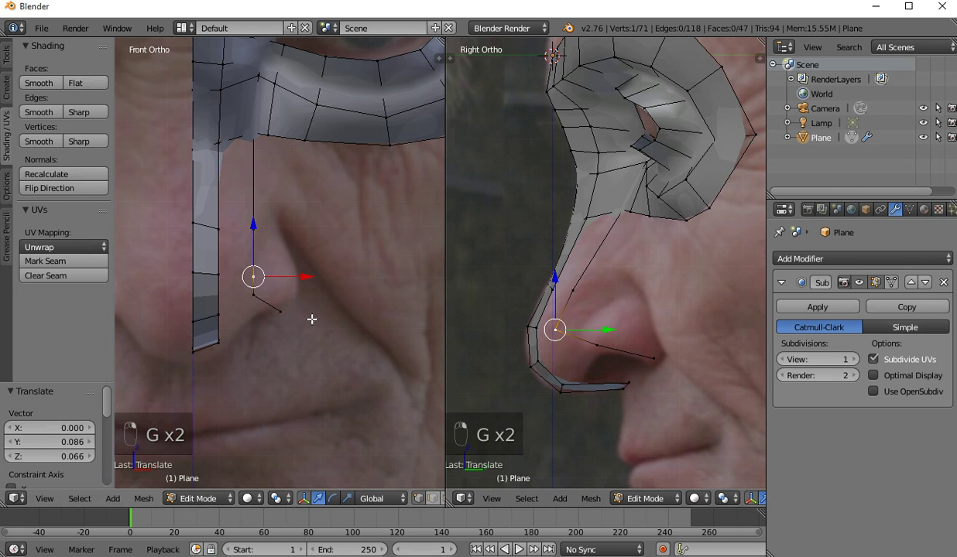
key("g")
left_click(264, 301)
key("g")
left_click(248, 234)
- Try to bridge the nose-side line with the edge of the central nose strip using Bridge Edge Loops
right_click(240, 276, "alt")
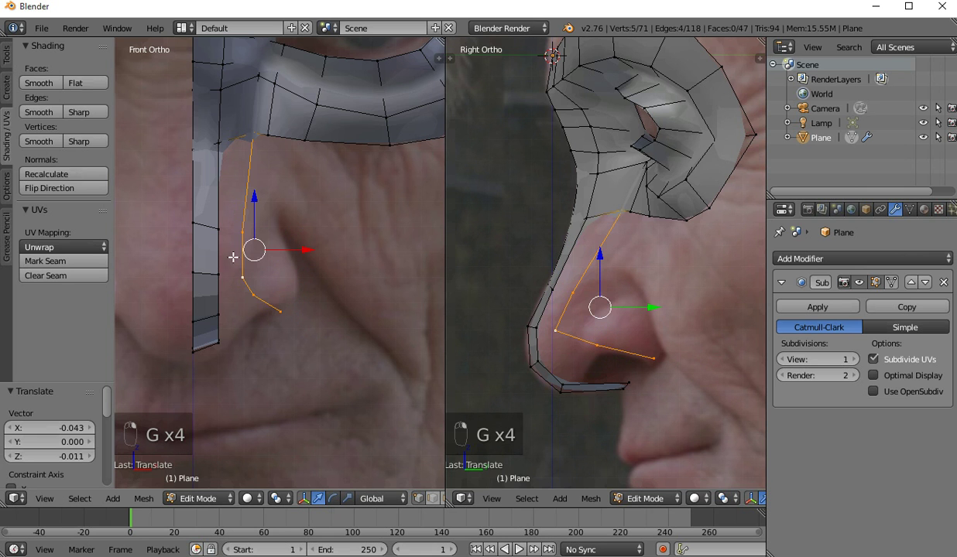
right_click(217, 248, "alt+shift")
scroll(290, 199, "down", 4)
key("c")
mouse_move(242, 106)
middle_mouse_down()
mouse_move(325, 96)
mouse_move(381, 111)
mouse_move(388, 160)
mouse_move(369, 200)
mouse_move(289, 206)
mouse_move(311, 211)
mouse_move(256, 188)
middle_mouse_up()
right_click(256, 188)
key("w")
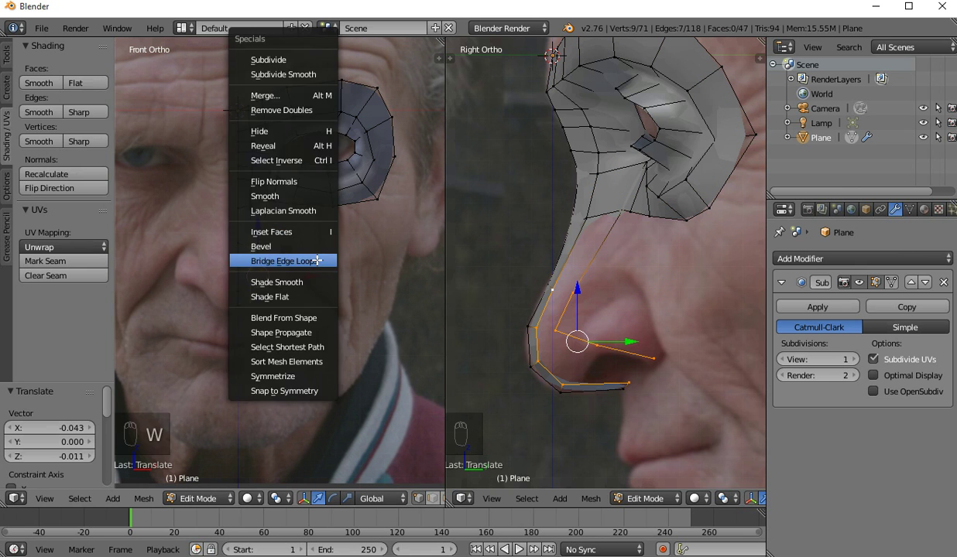
left_click(317, 261)
scroll(310, 269, "up", 3)
key("ctrl+z")
- Subdivide the nose-side edge just behind the tip once and move its new vertex -0.034 along Y and -0.062 along Z
middle_click_drag(292, 285, 288, 259)
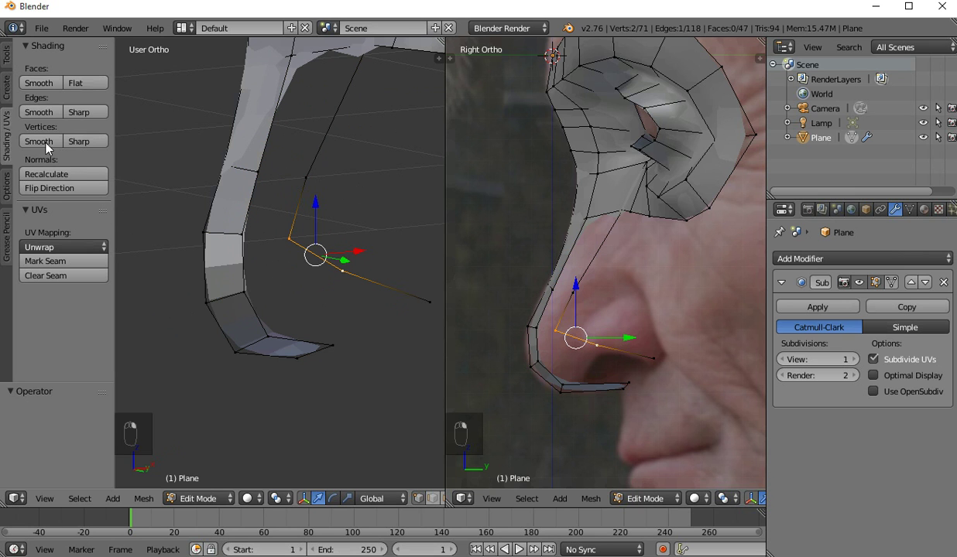
left_click(7, 56)
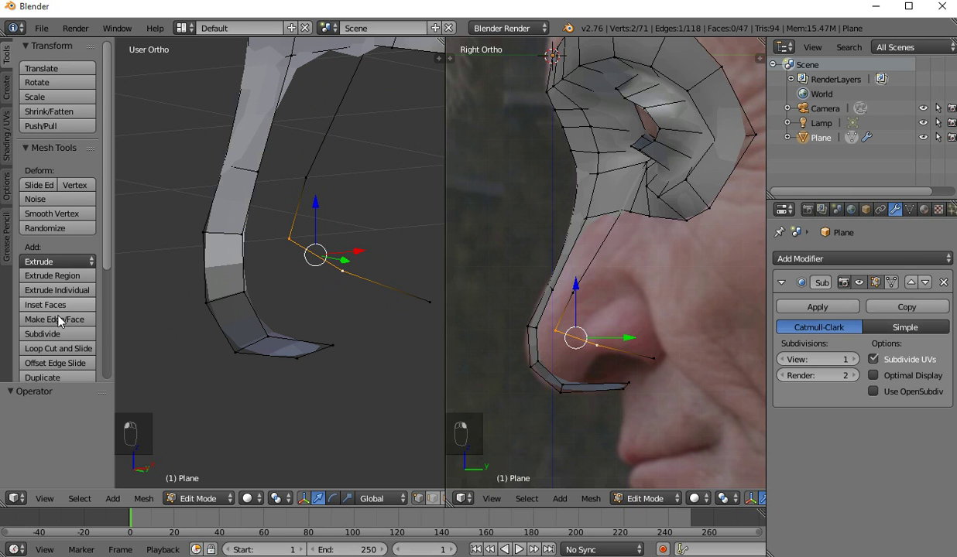
left_click(43, 334)
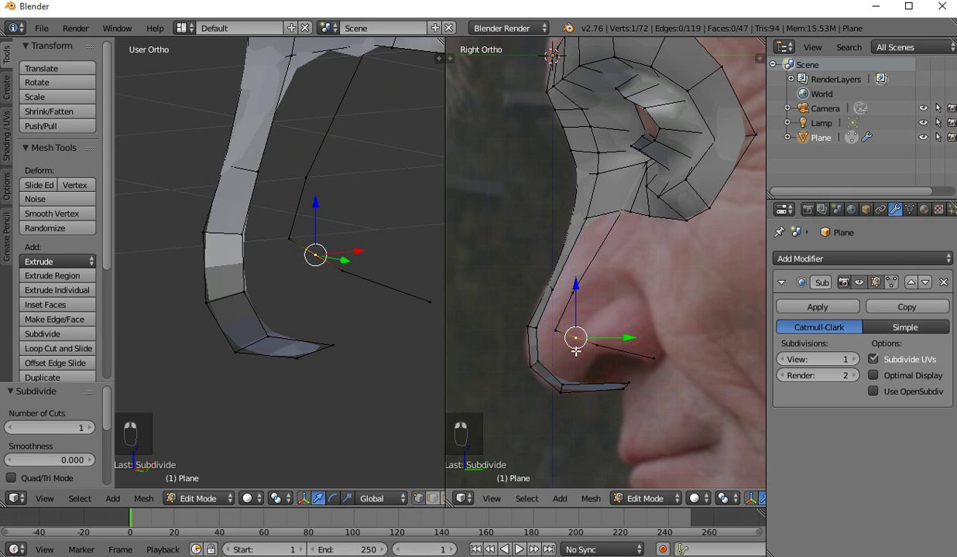
key("g")
left_click(552, 360)
- Select the five lower vertices of the nose-side line and the matching strip edge, and join them with Bridge Edge Loops
key("l")
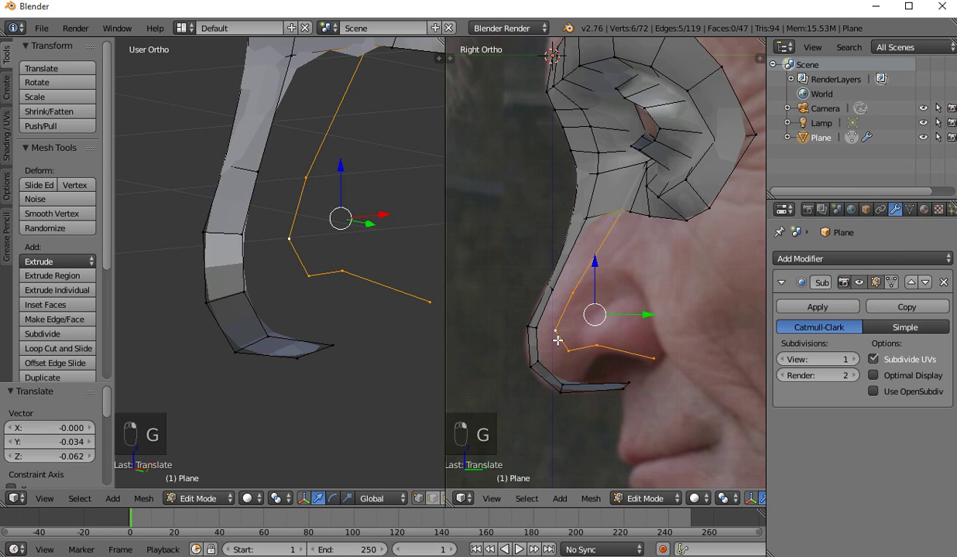
right_click(617, 209, "shift")
right_click(551, 298, "shift")
right_click(540, 329, "shift")
right_click(540, 362, "shift")
right_click(562, 384, "shift")
right_click(623, 384, "shift")
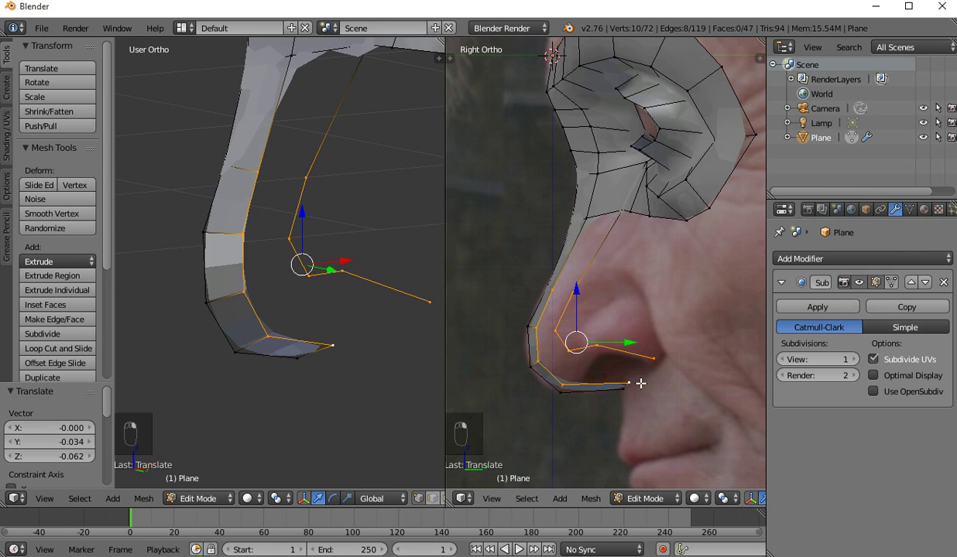
key("w")
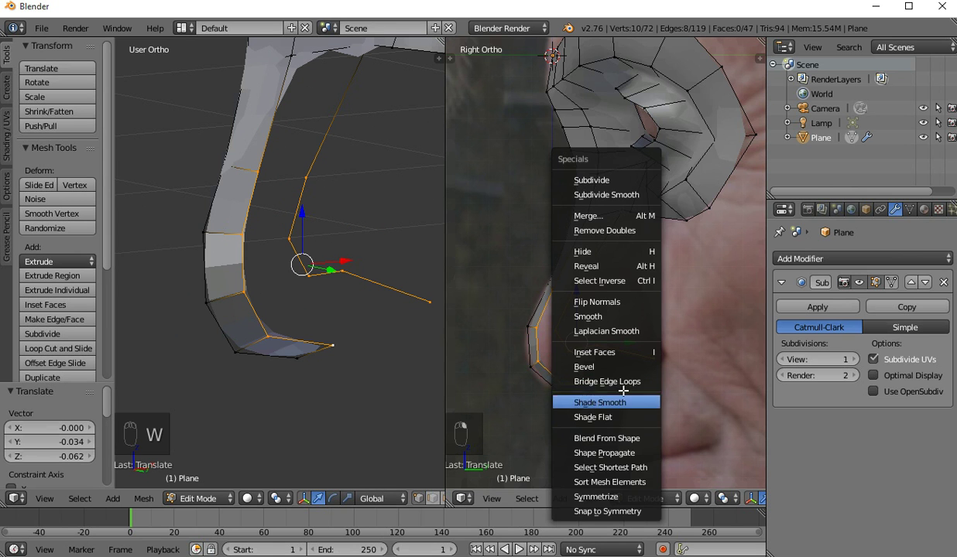
left_click(622, 378)
- Fill the gap between the nose-side strip and the eye mesh above with a face made from its four corner vertices
right_click(562, 287)
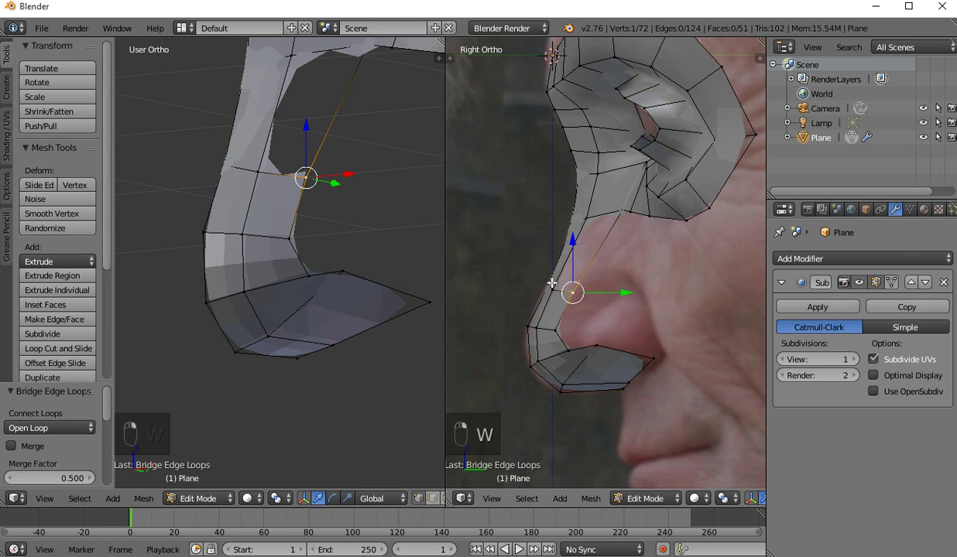
right_click(562, 287, "shift")
right_click(542, 279, "shift")
right_click(571, 218, "shift")
right_click(609, 216, "shift")
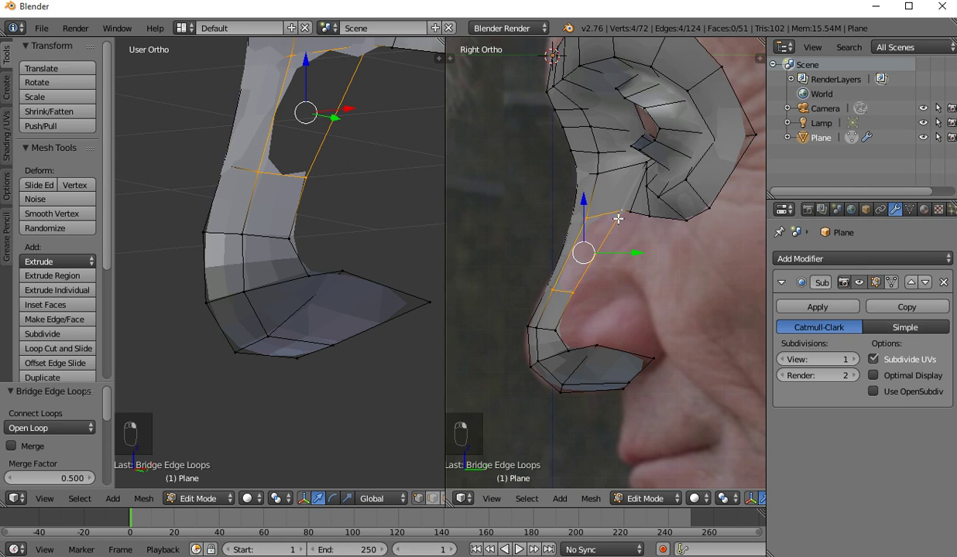
key("f")
- In the front view, spread the two inner vertices of the lower eye-mesh edge slightly outward and down, away from the nose
key("KP_1")
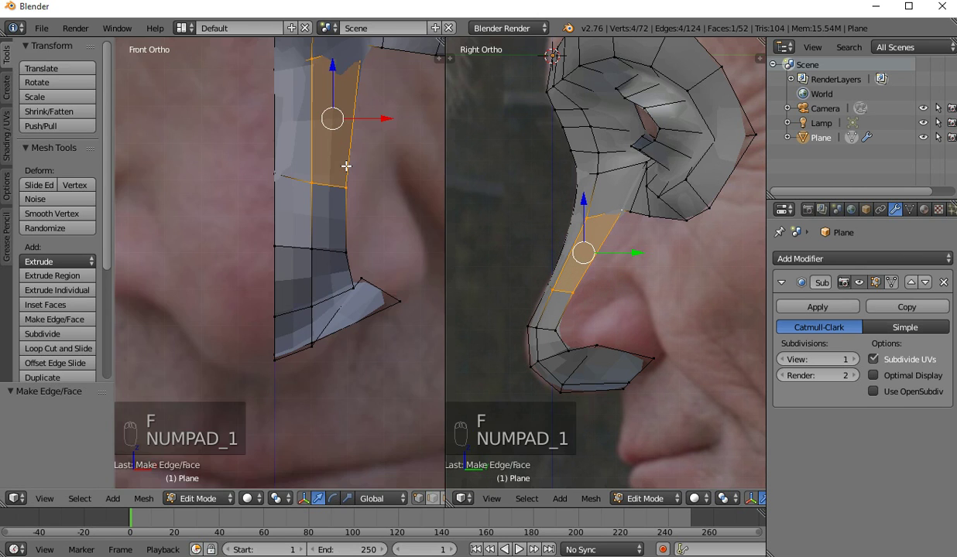
right_click(284, 143)
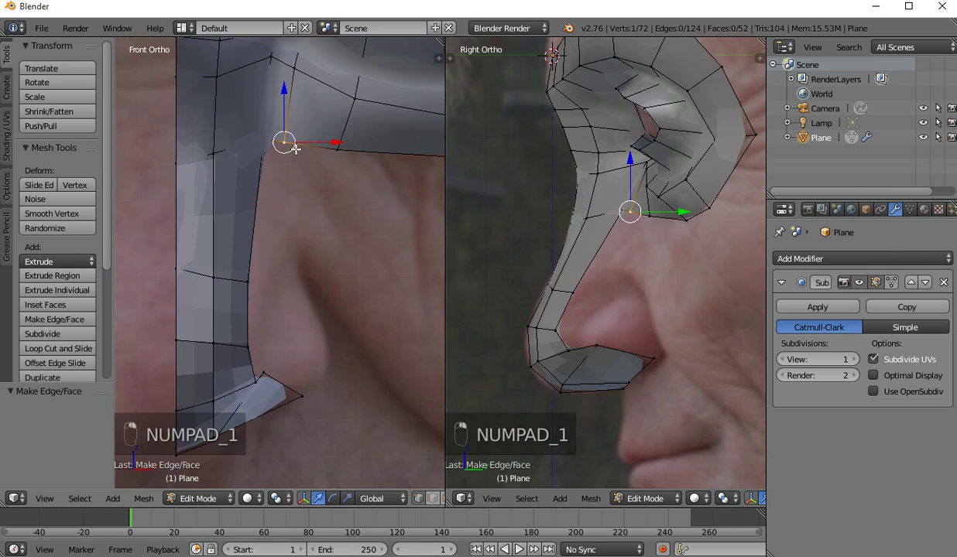
scroll(288, 147, "down", 1)
key("g")
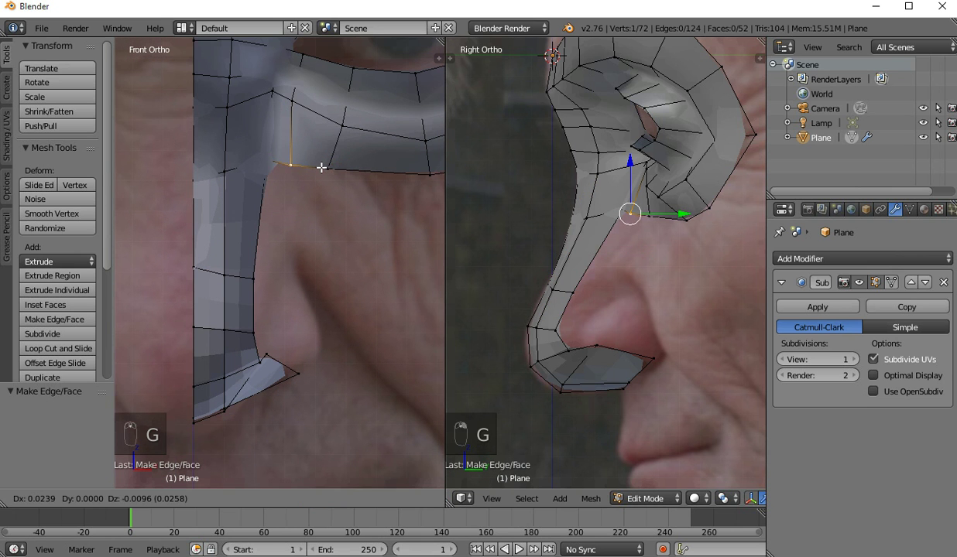
left_click(325, 166)
key("g")
left_click(349, 178)
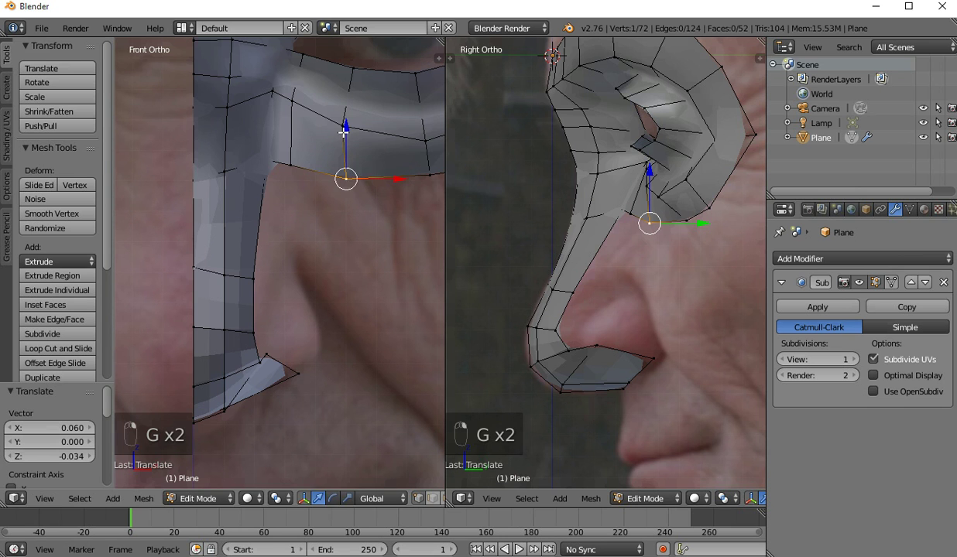
key("g")
left_click(352, 131)
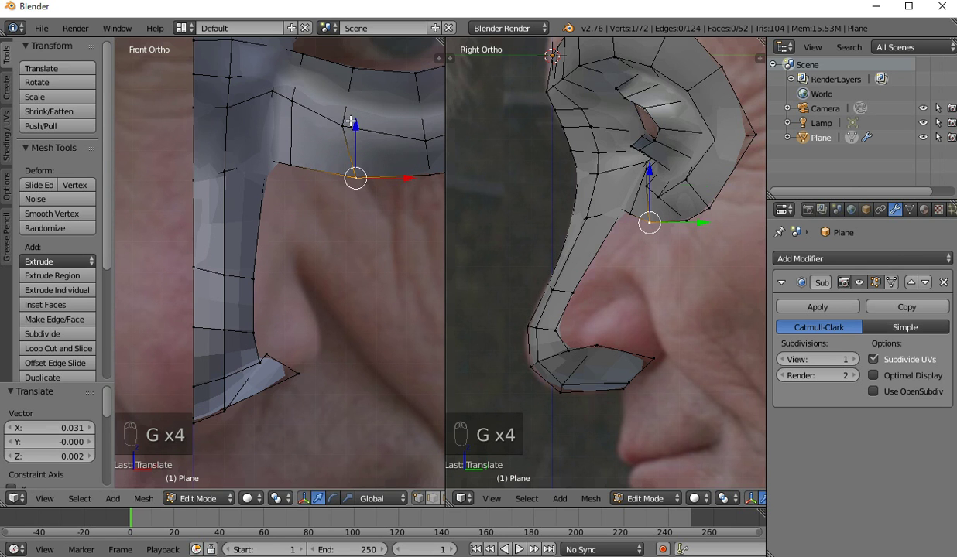
key("g")
left_click(293, 170)
scroll(291, 169, "down", 2)
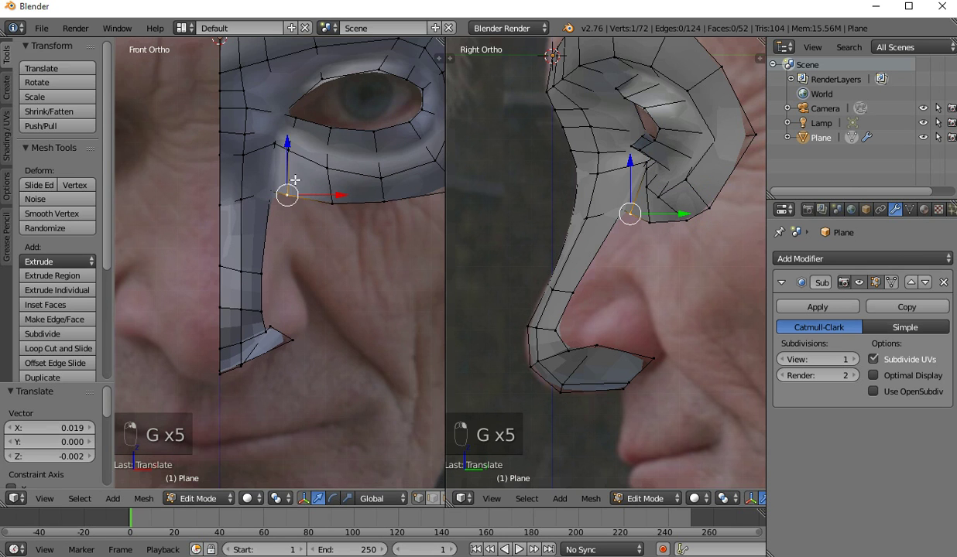
- Extrude the inner lower eye-mesh vertex six times along the smile line, past the nostril and around the mouth corner
key("e")
left_click(306, 276)
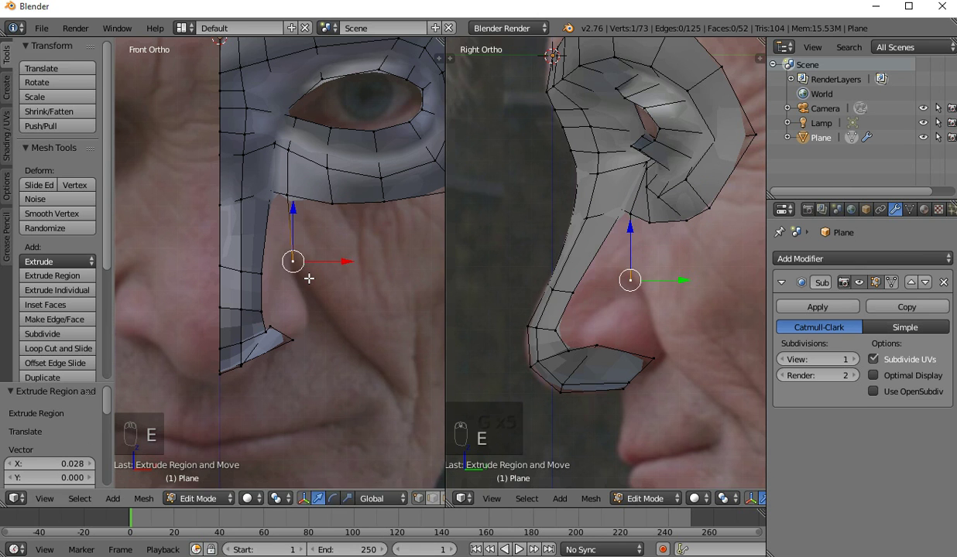
key("e")
left_click(339, 346)
key("e")
left_click(354, 367)
key("e")
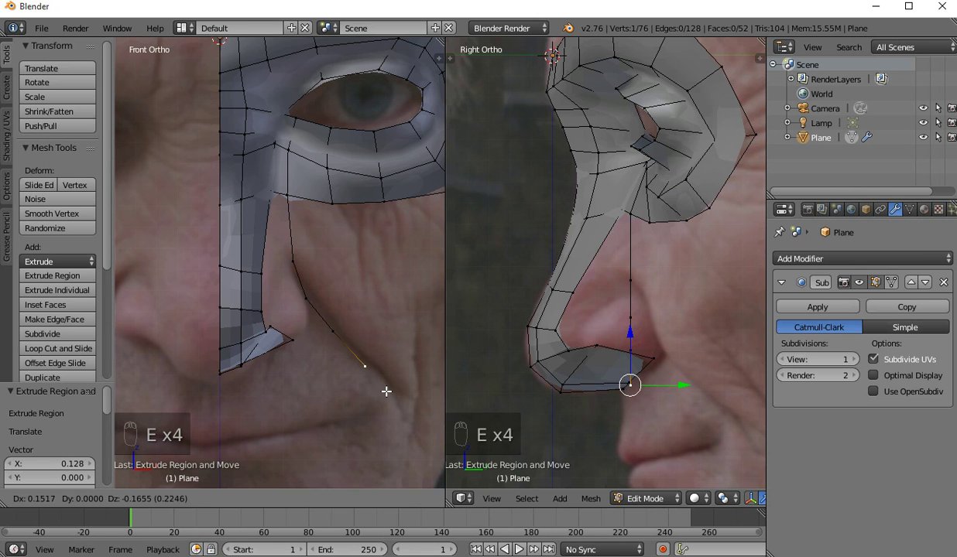
left_click(384, 383)
scroll(383, 379, "down", 1)
key("e")
left_click(397, 401)
key("e")
left_click(400, 439)
scroll(395, 441, "down", 1)
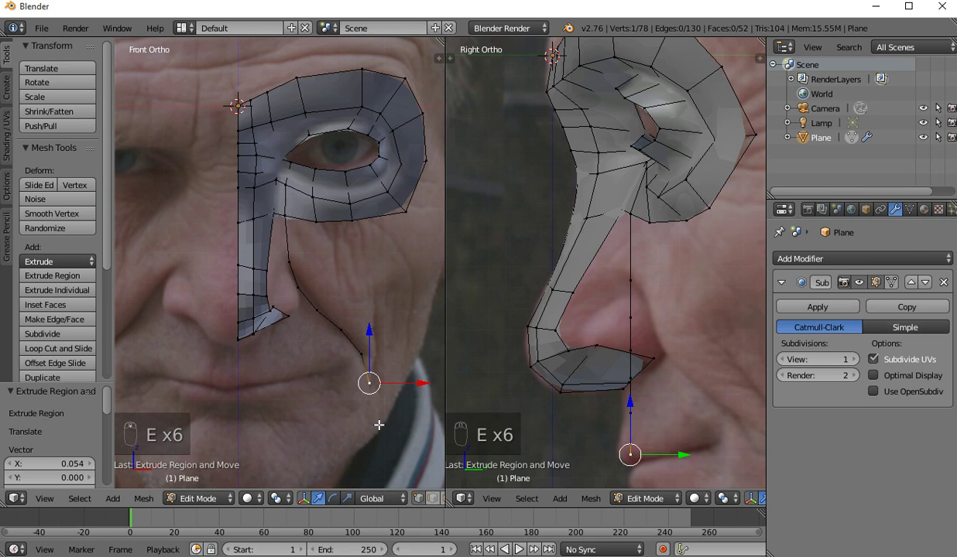
- Extrude five more vertices from the chain's end, curving below the lower lip to the face's centre line
key("e")
left_click(362, 444)
key("e")
left_click(329, 455)
key("e")
left_click(291, 455)
key("e")
left_click(261, 455)
key("e")
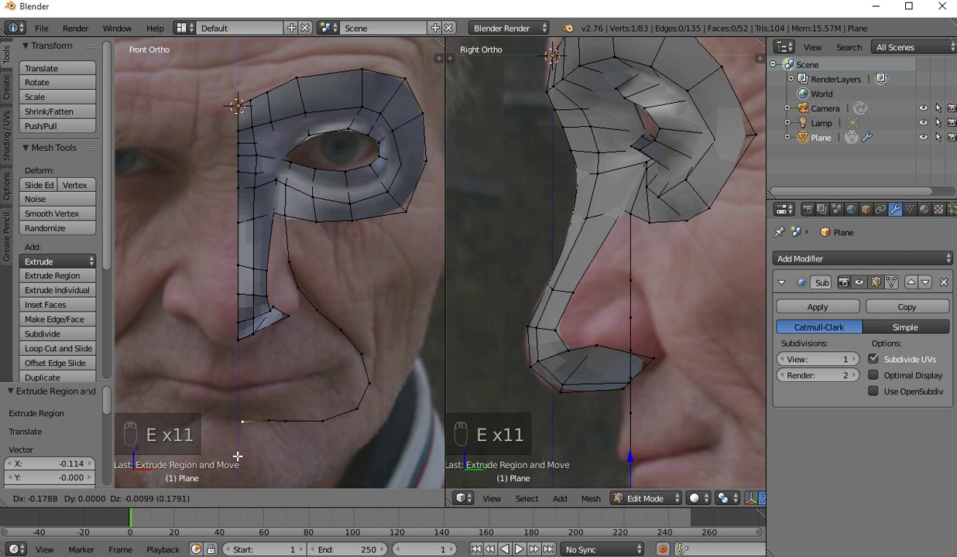
left_click(234, 457)
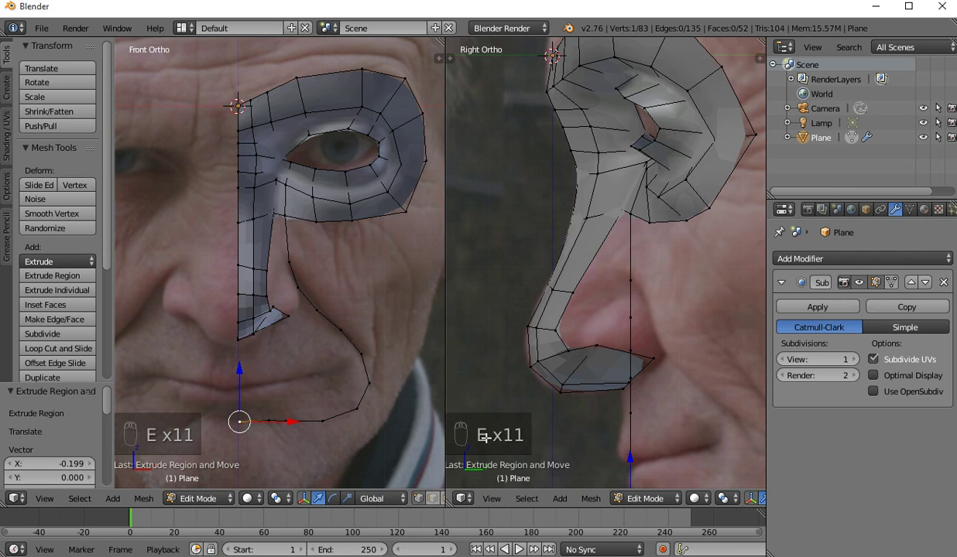
- In the side view, move the chain's top three vertices back along the nostril crease, the first by 0.069 and the second by 0.103 along Y
right_click(631, 282)
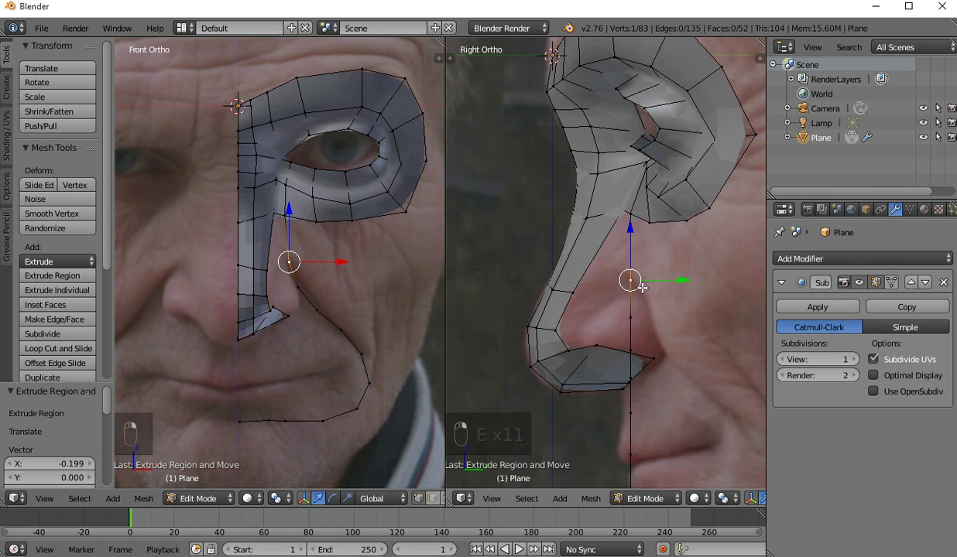
key("g")
left_click(642, 281)
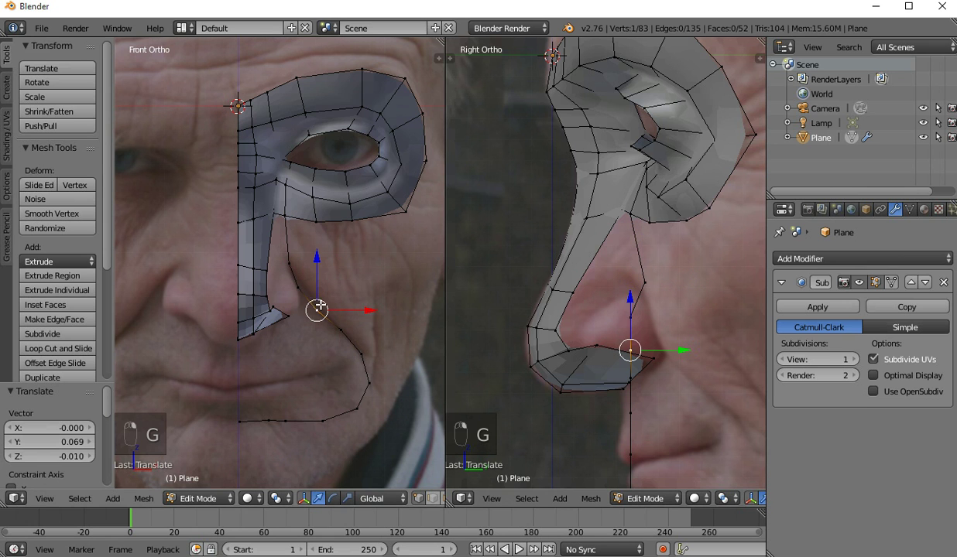
key("g")
left_click(674, 345)
right_click(633, 316)
key("g")
left_click(650, 316)
- Move the chain's fifth and fourth vertices back onto the cheek fold in the side view, the fourth by 0.283 along Y and 0.028 along Z
right_click(315, 310)
right_click(357, 349)
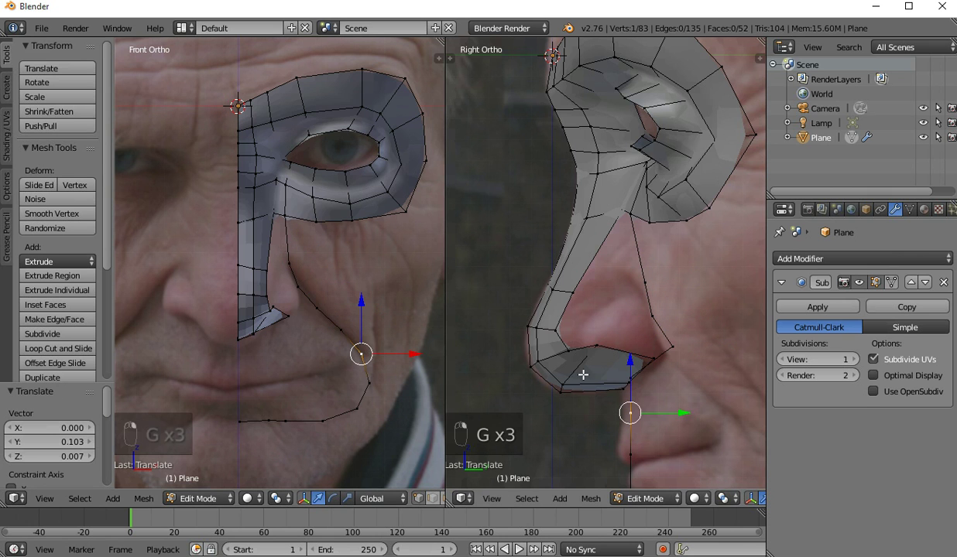
key("g")
left_click(729, 396)
right_click(338, 327)
key("g")
left_click(722, 410)
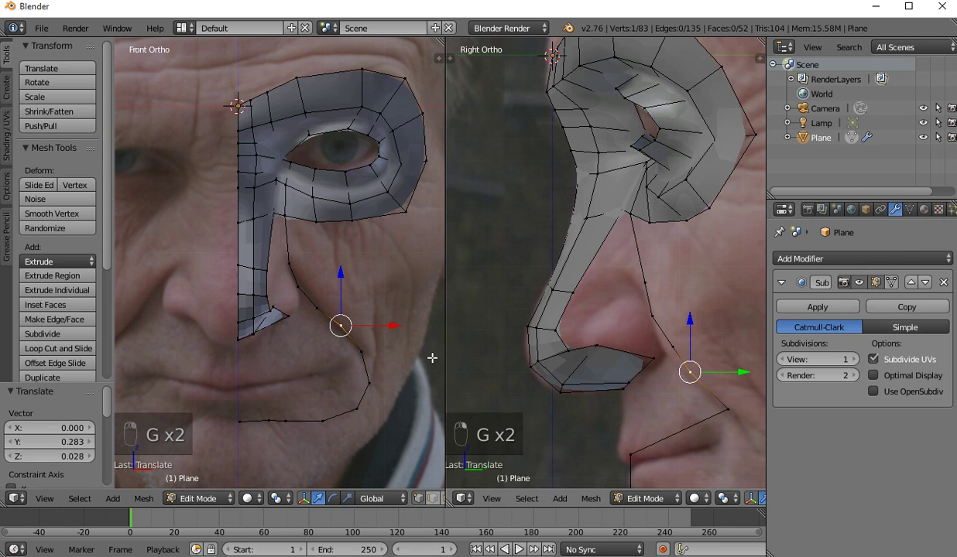
- Move the two vertices around the mouth corner back in the side view, the lower one by 0.542 along Y and -0.012 along Z
right_click(378, 361)
scroll(338, 346, "down", 1)
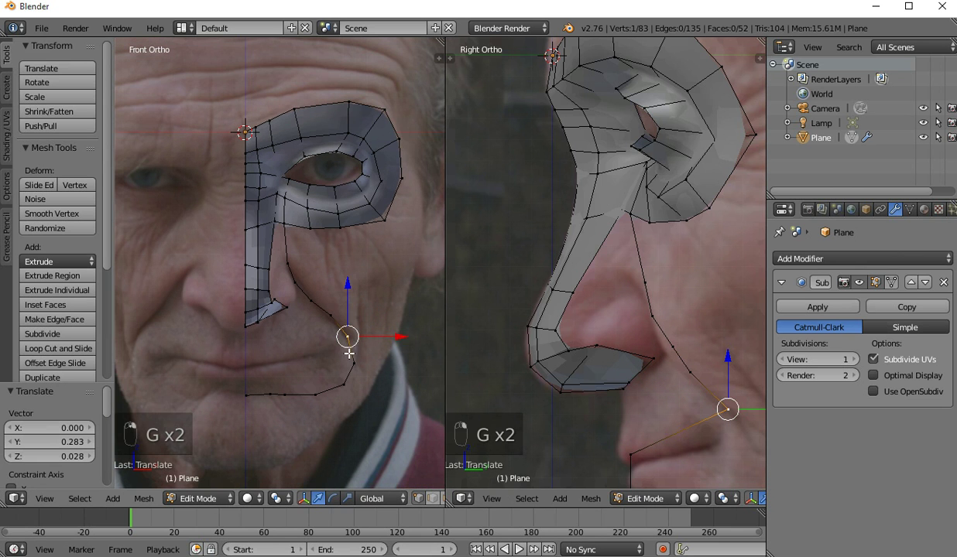
scroll(593, 400, "down", 1)
scroll(589, 349, "down", 1)
middle_click_drag(590, 349, 507, 247, "shift")
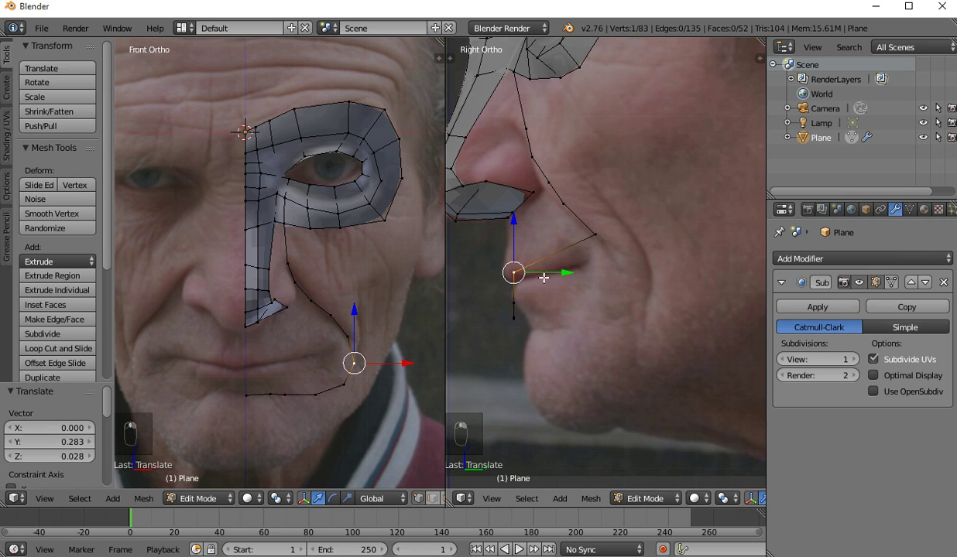
key("g")
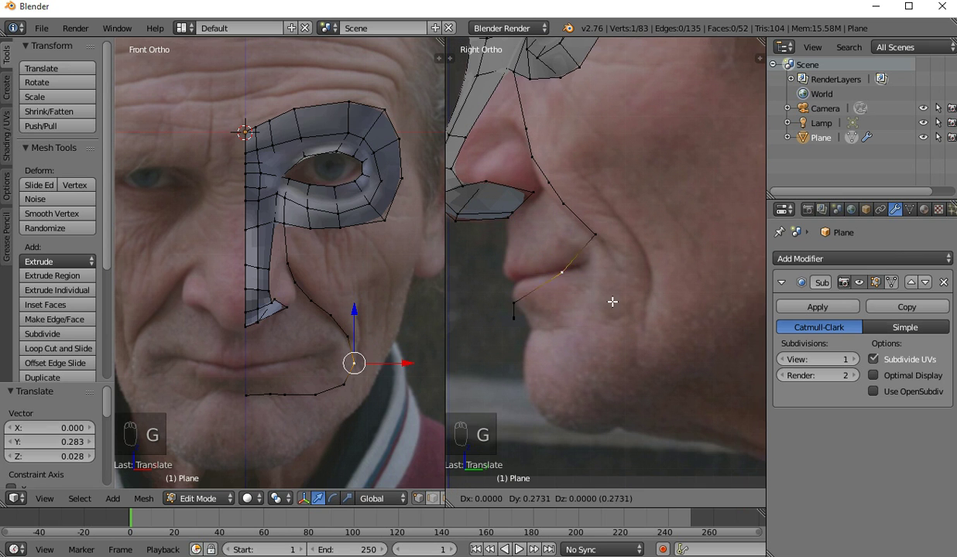
left_click(700, 304)
key("g")
left_click(570, 323)
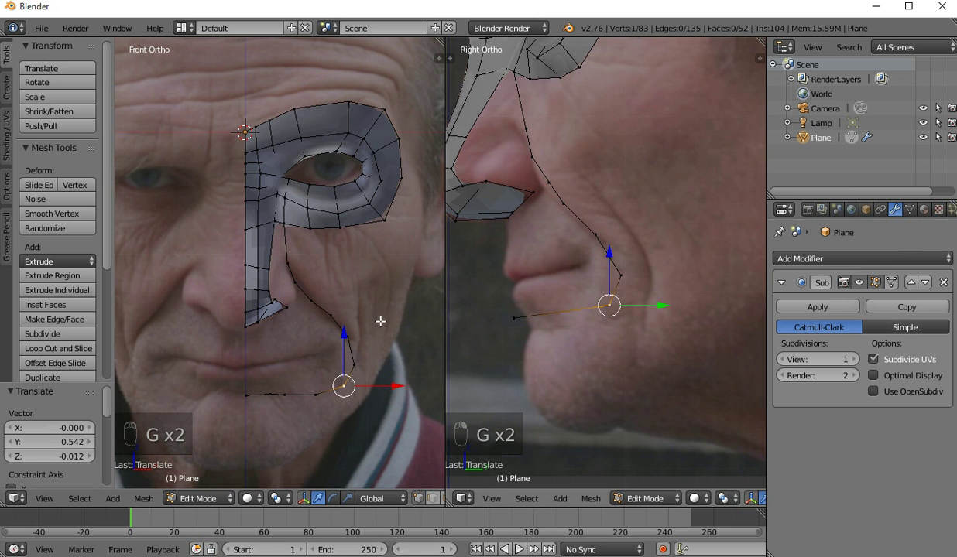
- Shift the next two vertices under the lip back and down in the side view, by 0.385/-0.017 and 0.223/-0.070 along Y/Z
right_click(314, 389)
key("g")
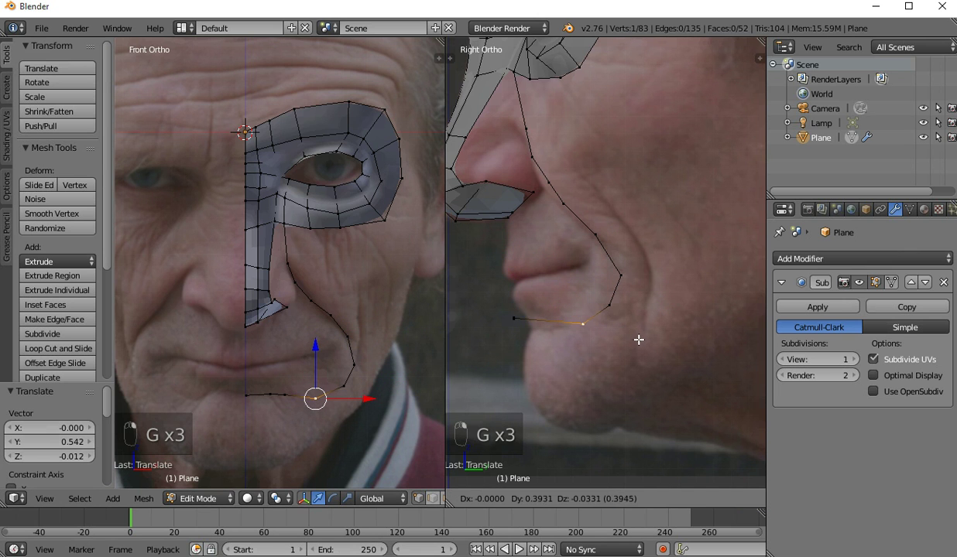
left_click(636, 339)
right_click(285, 395)
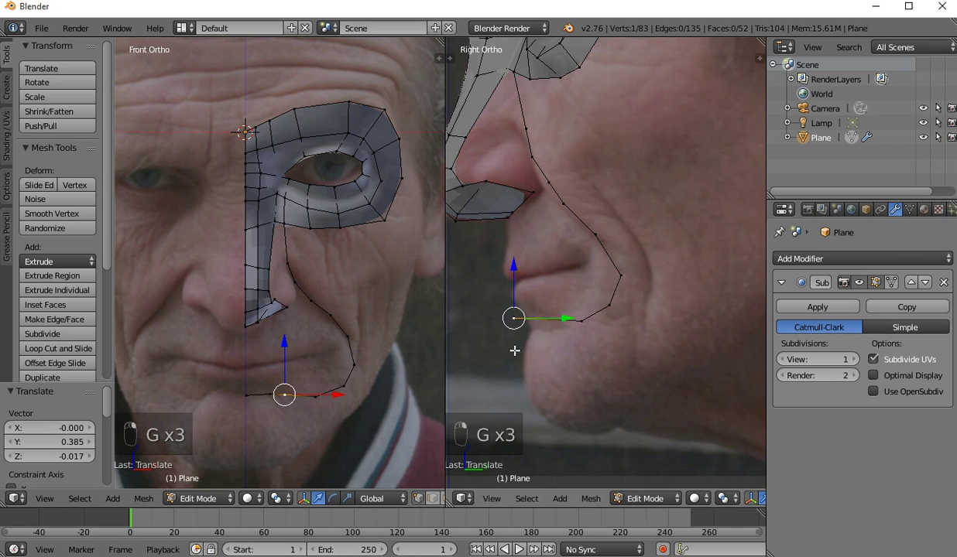
key("g")
left_click(570, 359)
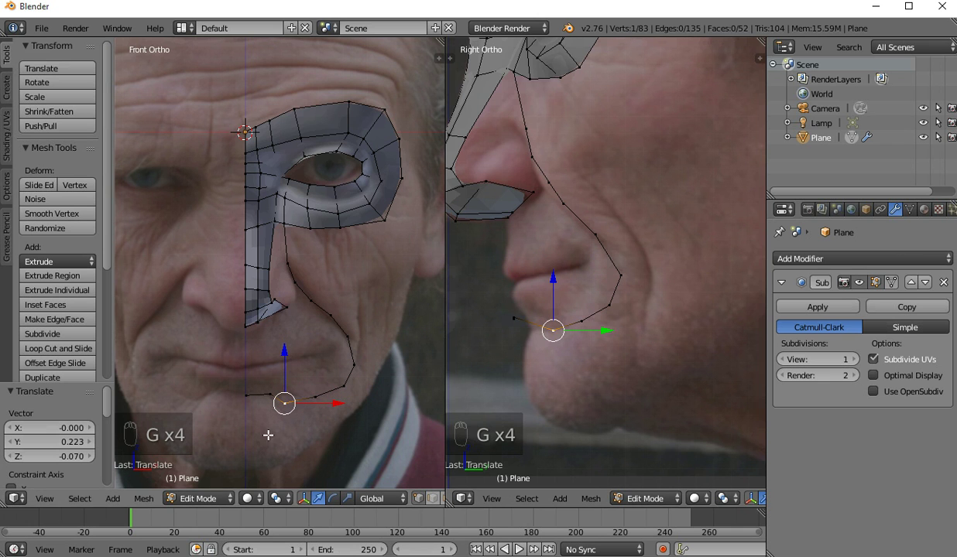
- Fit the last two chain vertices to the chin crease in the side view, moving them 0.149/-0.074 and 0.083/-0.054 along Y/Z
right_click(513, 318)
key("g")
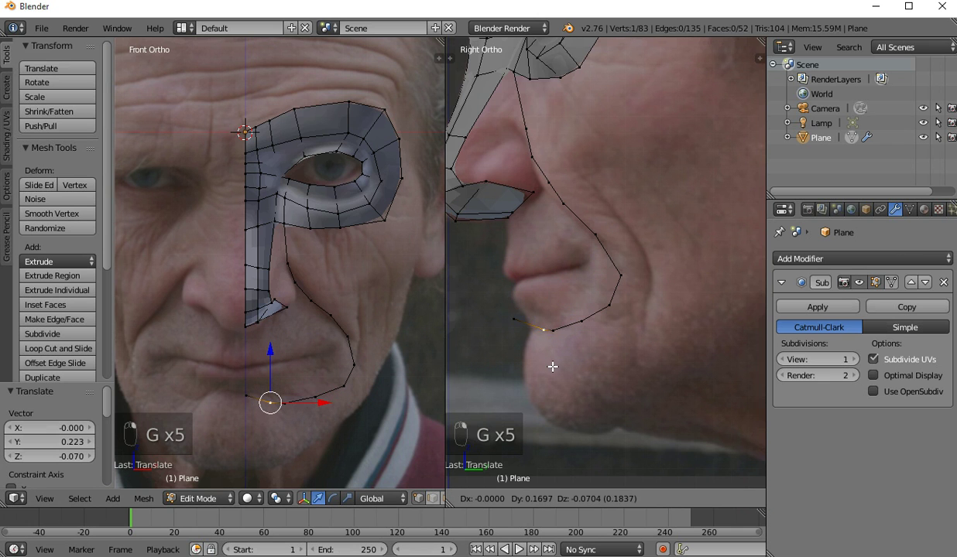
left_click(550, 368)
right_click(219, 383)
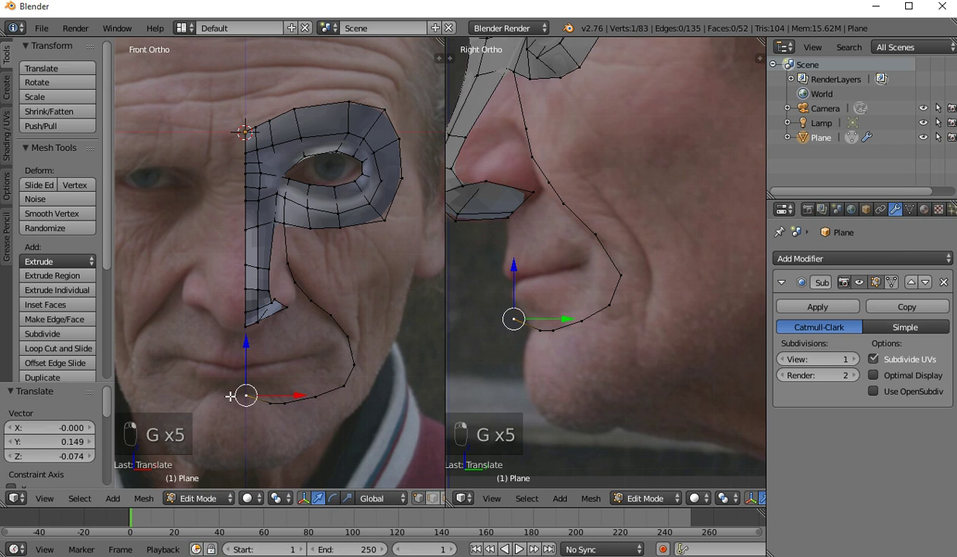
key("g")
left_click(571, 380)
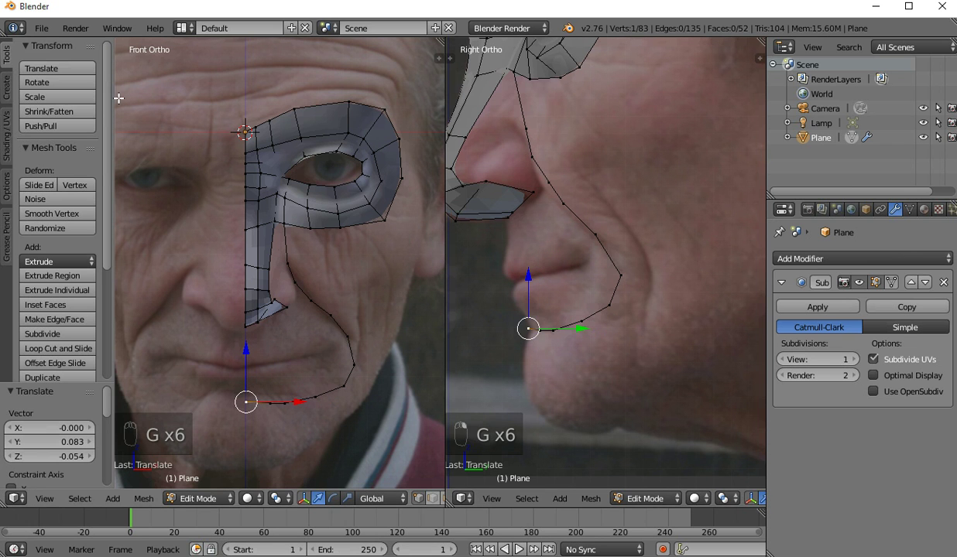